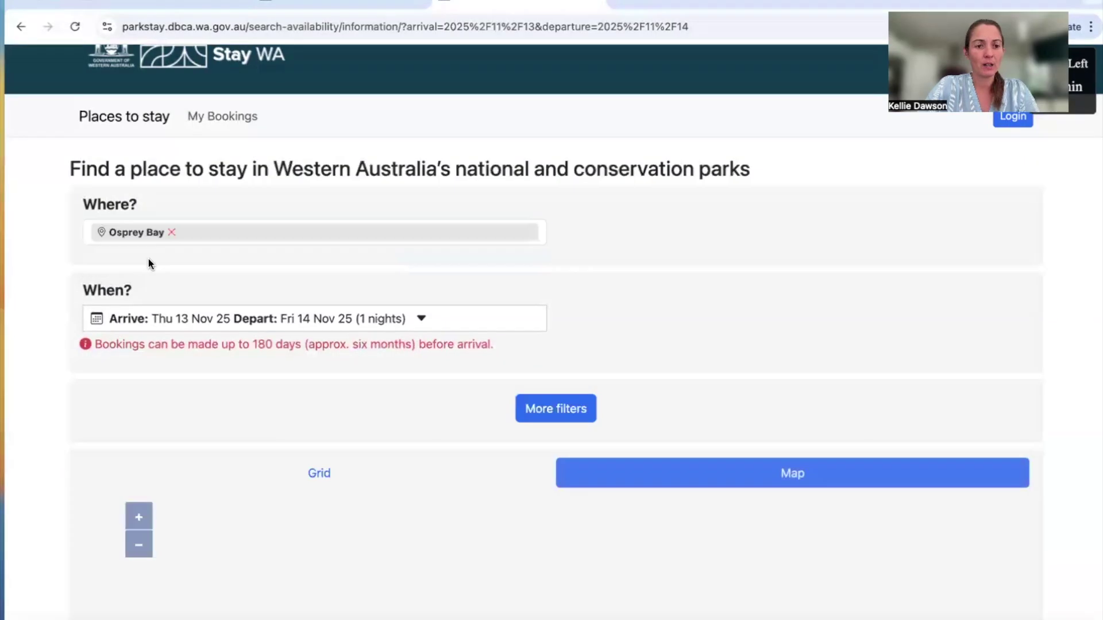
pyautogui.scroll(-5, 248, 265)
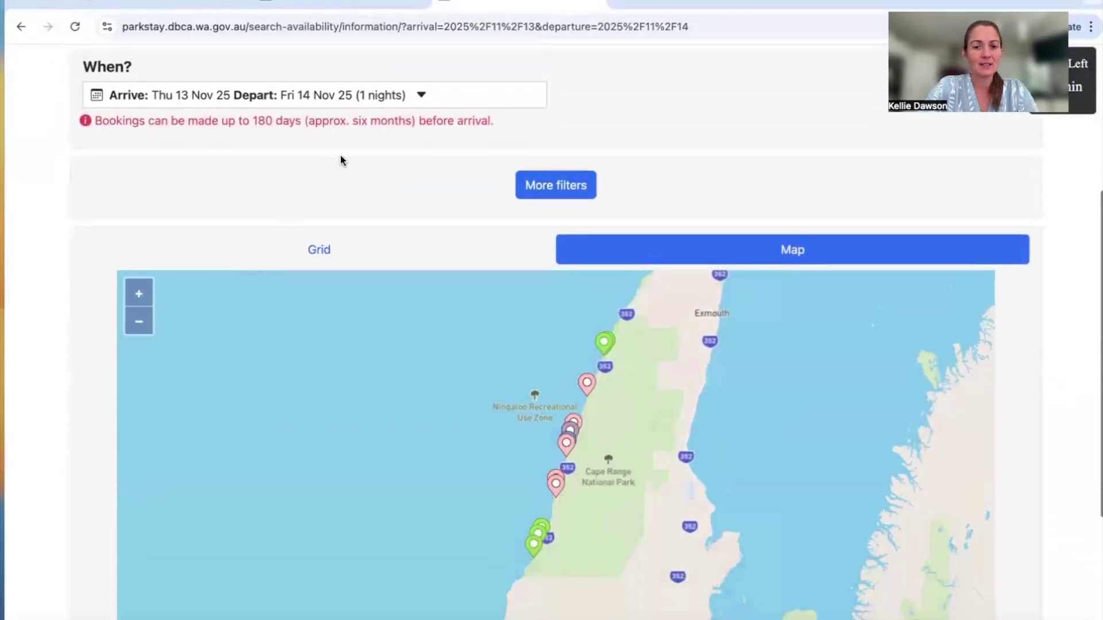
pyautogui.click(301, 95)
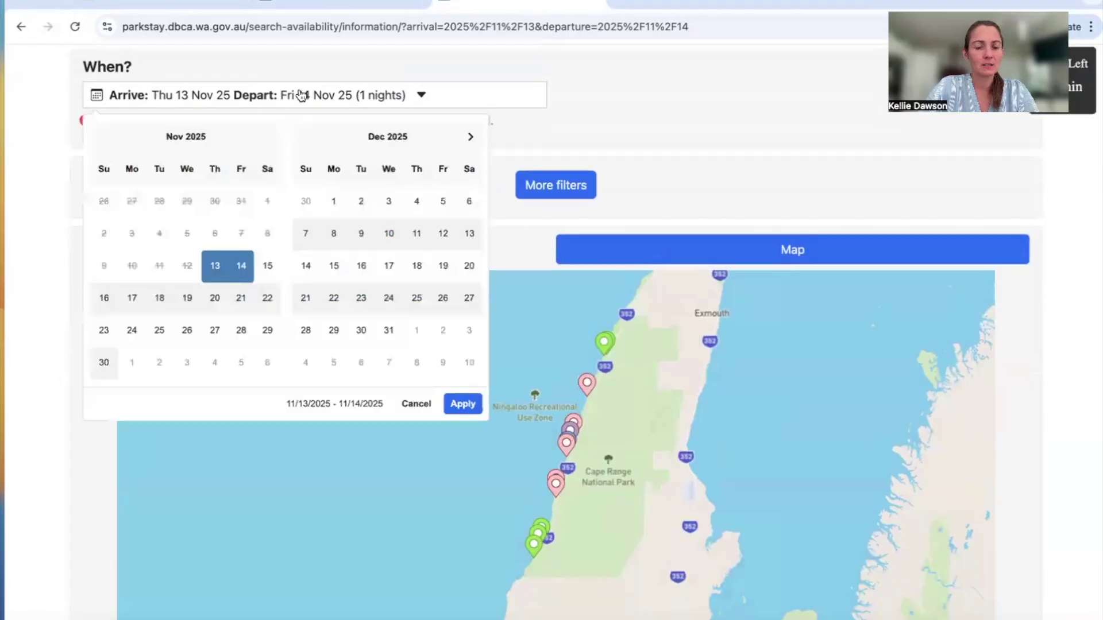
pyautogui.click(471, 139)
pyautogui.click(471, 139)
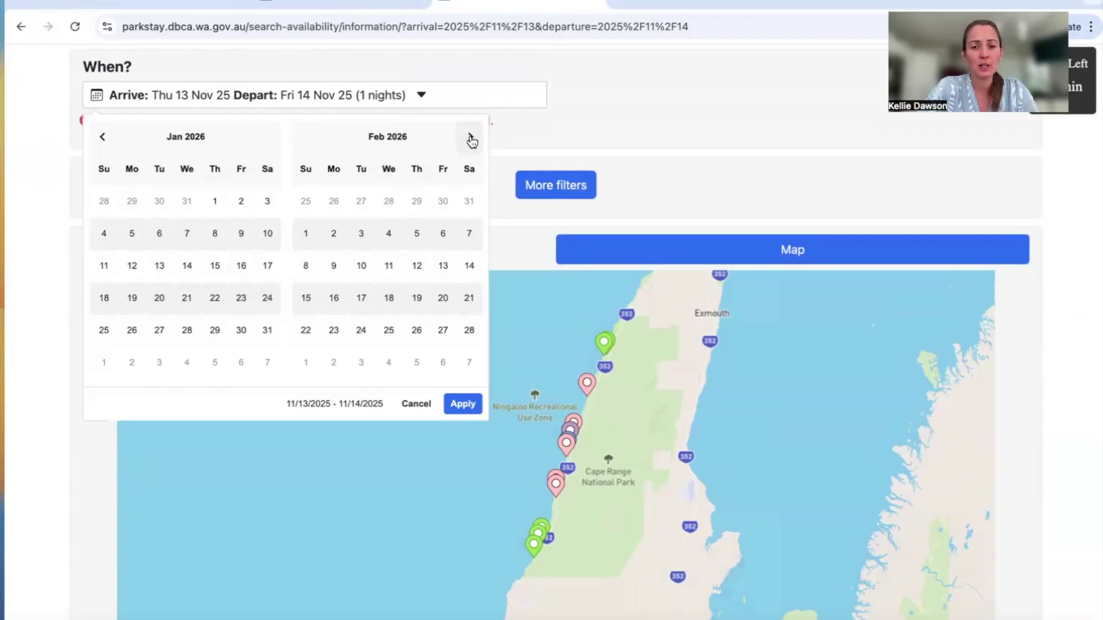
pyautogui.click(550, 324)
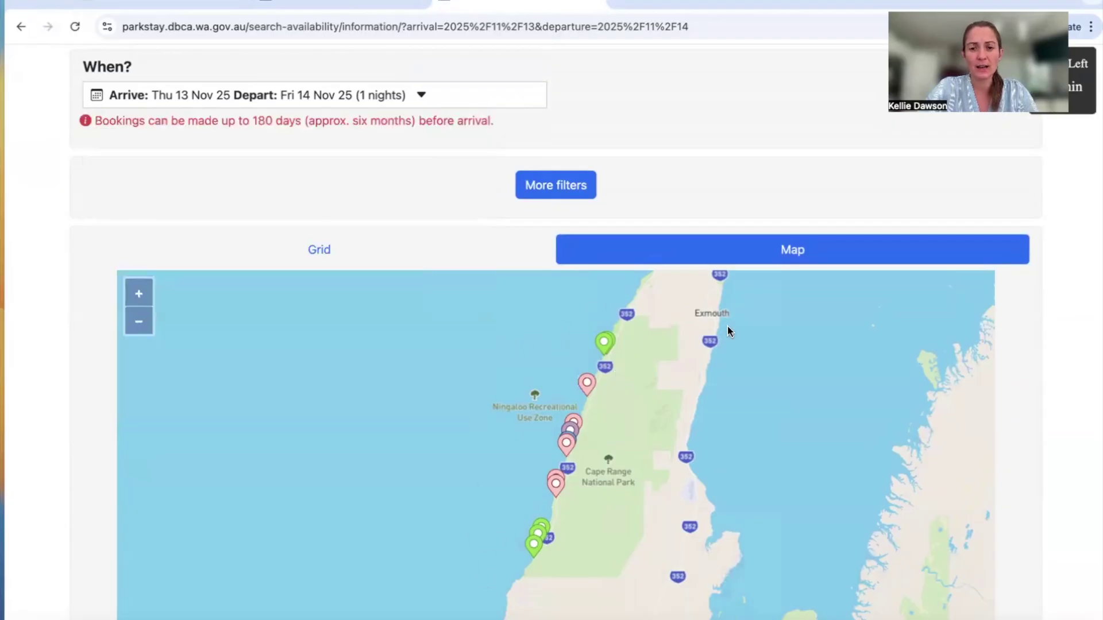
# - Follow the map south along the Ningaloo coast and preview the South Lefroy Bay campground
pyautogui.scroll(-1, 598, 469)
pyautogui.scroll(-1, 598, 467)
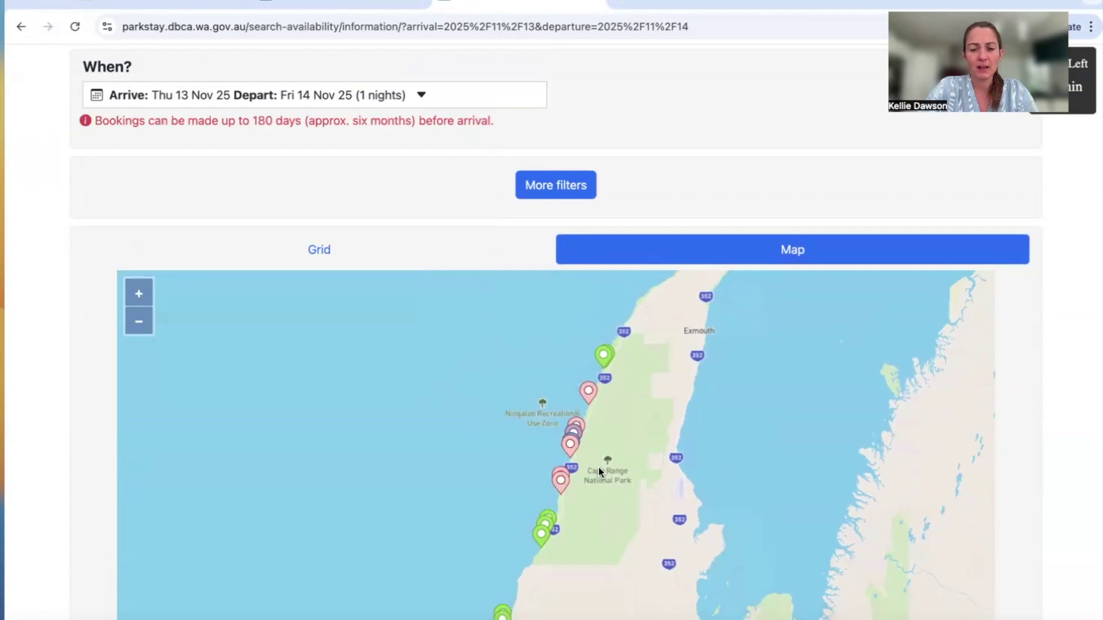
pyautogui.moveTo(661, 550); pyautogui.dragTo(660, 419)
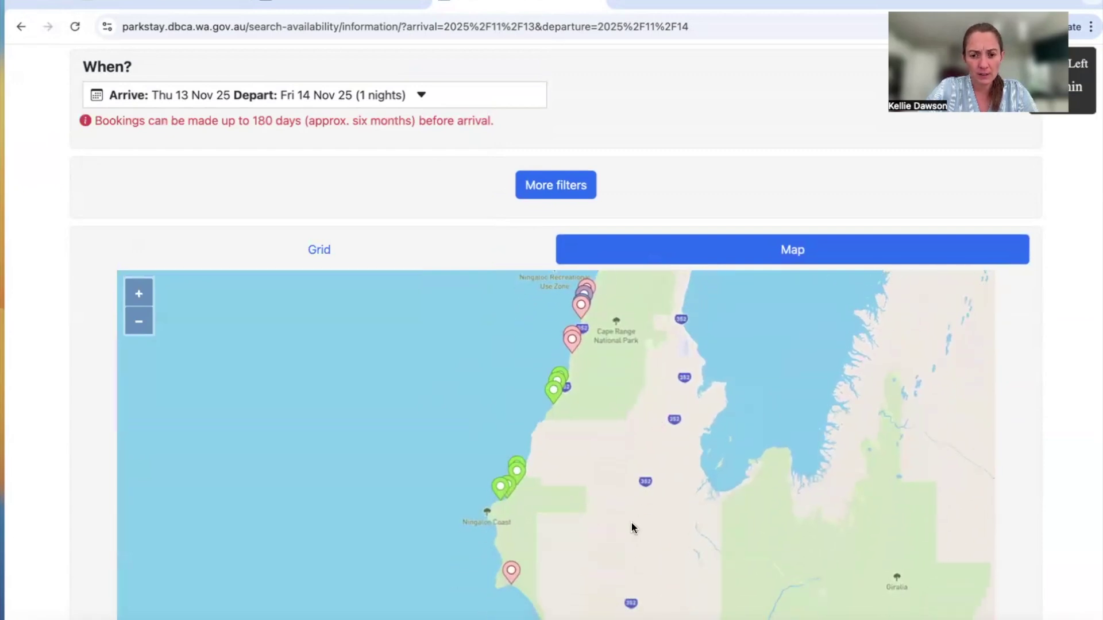
pyautogui.moveTo(632, 523); pyautogui.dragTo(633, 421)
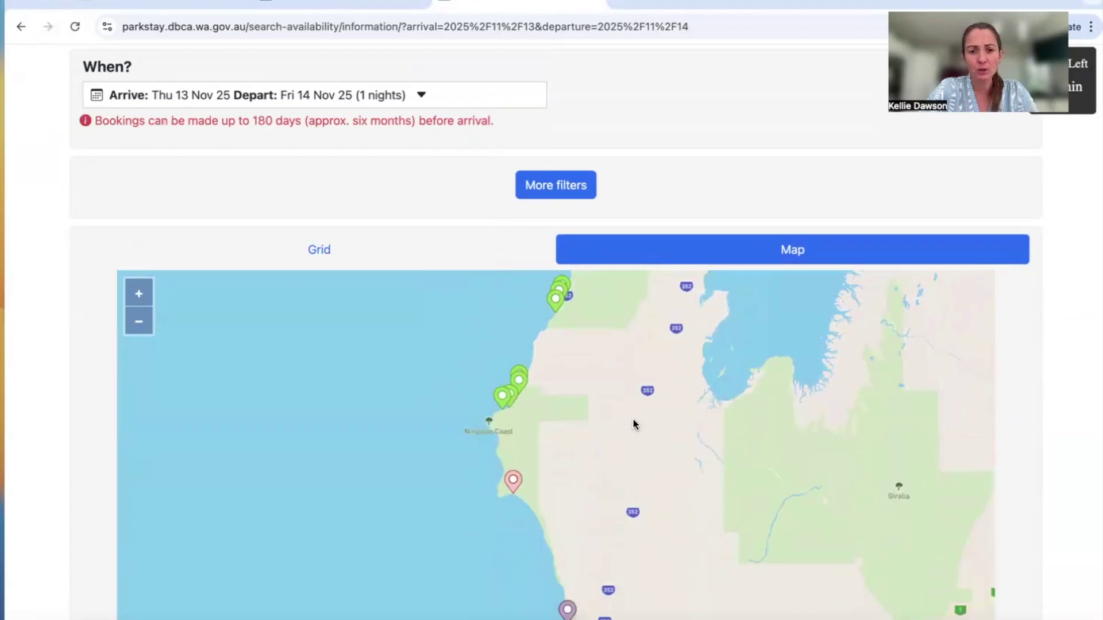
pyautogui.click(503, 400)
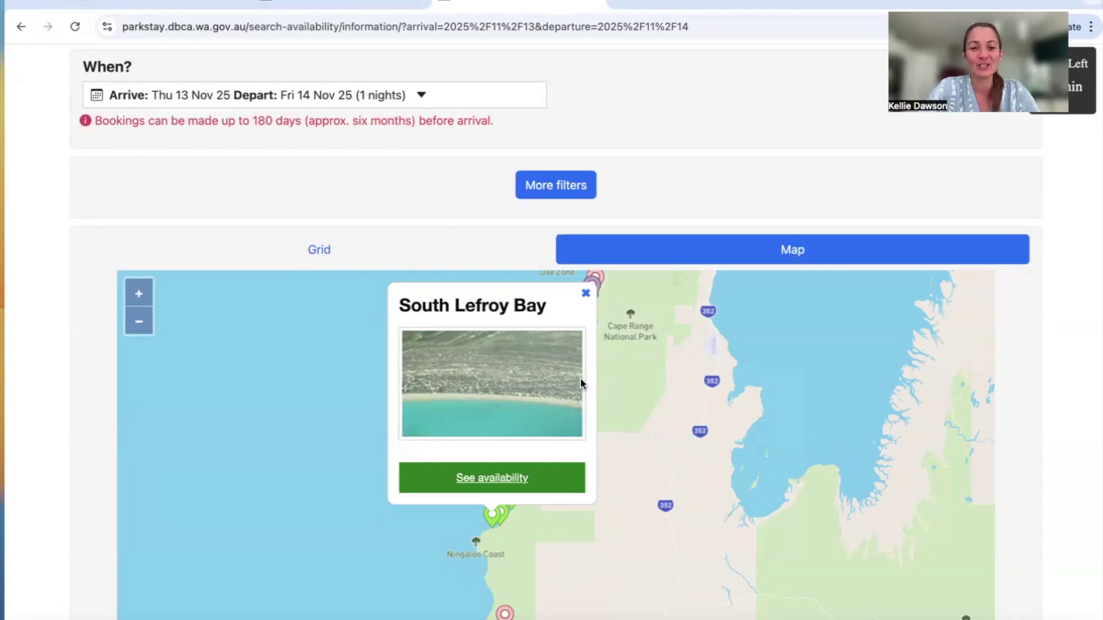
pyautogui.click(587, 296)
# - Examine the campground availability markers on the map from Exmouth down to the Ningaloo Coast
pyautogui.moveTo(754, 374); pyautogui.dragTo(708, 590)
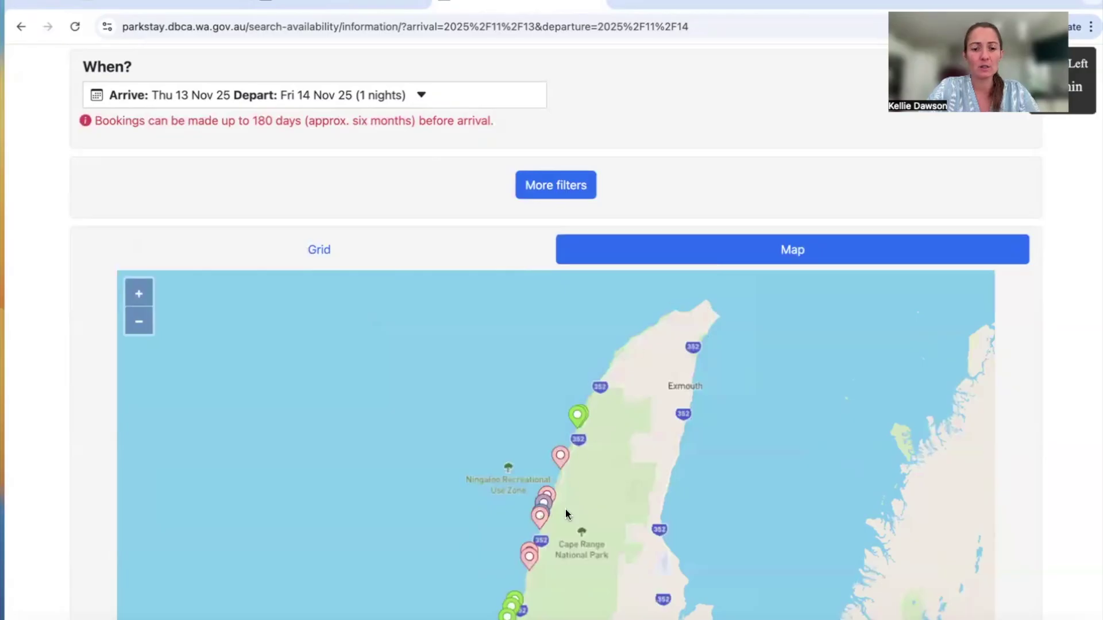
pyautogui.moveTo(598, 493); pyautogui.dragTo(647, 276)
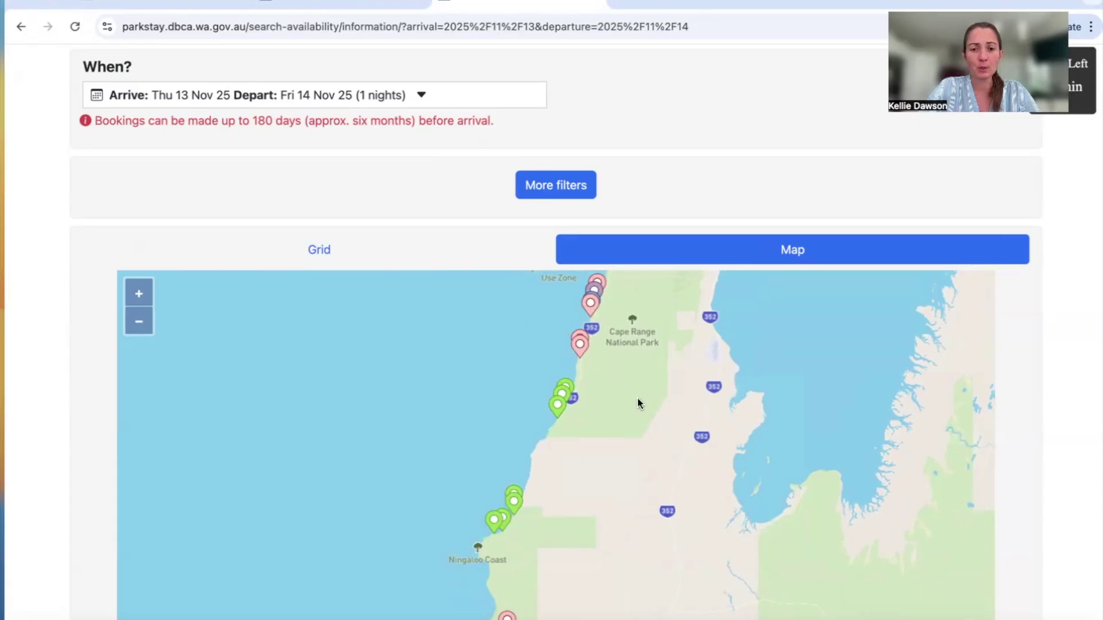
pyautogui.moveTo(638, 403); pyautogui.dragTo(640, 460)
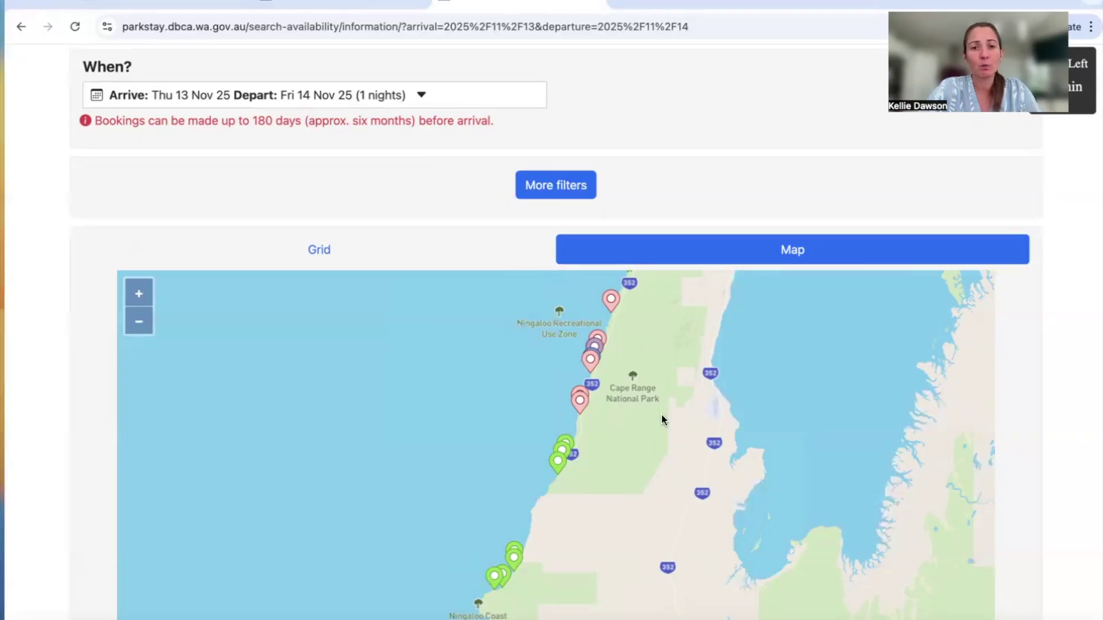
pyautogui.moveTo(747, 336); pyautogui.dragTo(719, 457)
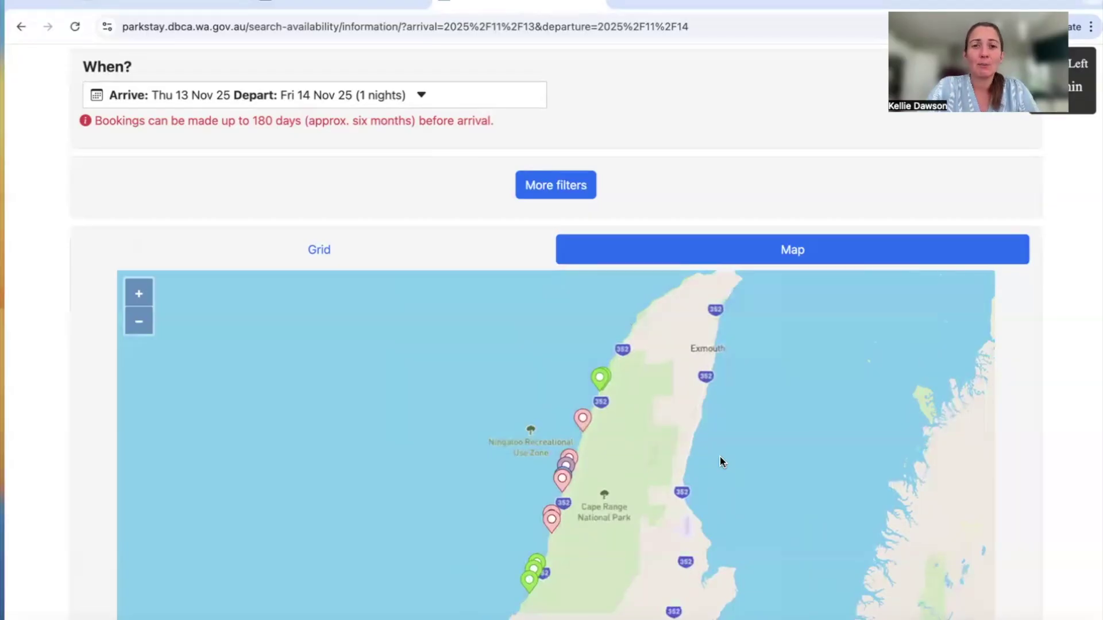
pyautogui.moveTo(720, 457); pyautogui.dragTo(747, 319)
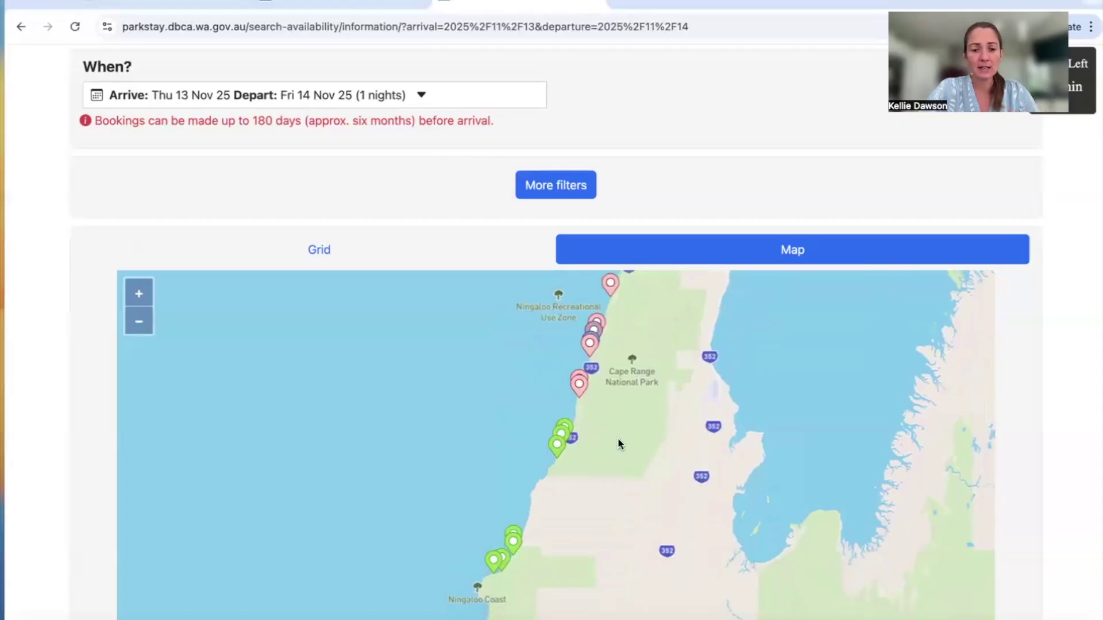
pyautogui.moveTo(584, 130); pyautogui.dragTo(576, 281)
pyautogui.moveTo(652, 206); pyautogui.dragTo(680, 133)
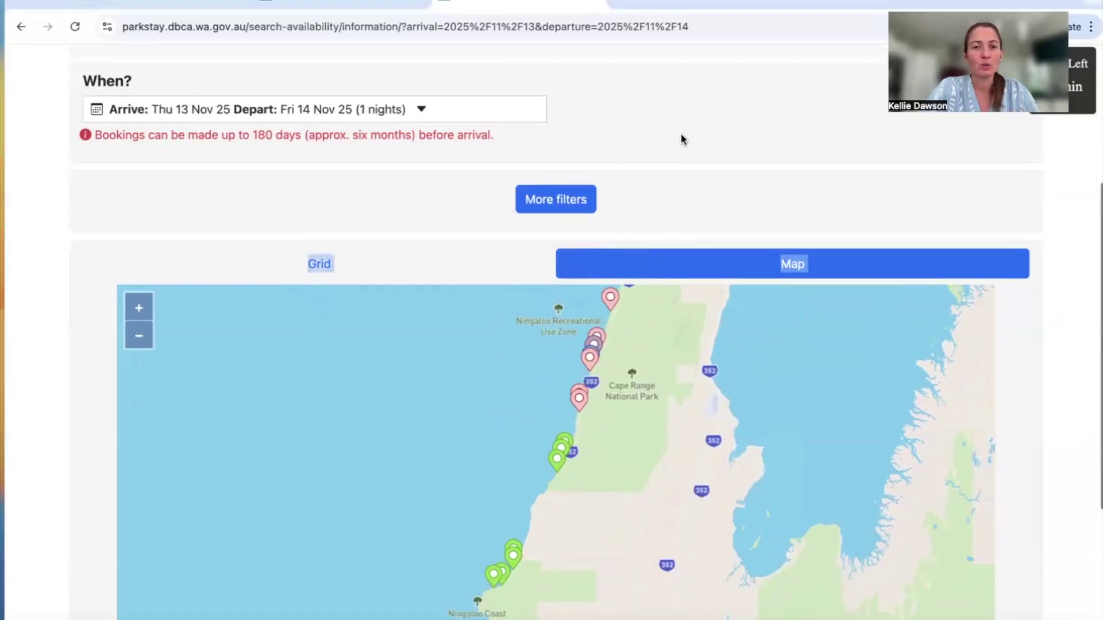
# - Set the stay for Osprey Bay to arrive Sun 5 Apr 2026 and depart Sat 11 Apr 2026
pyautogui.scroll(6, 681, 133)
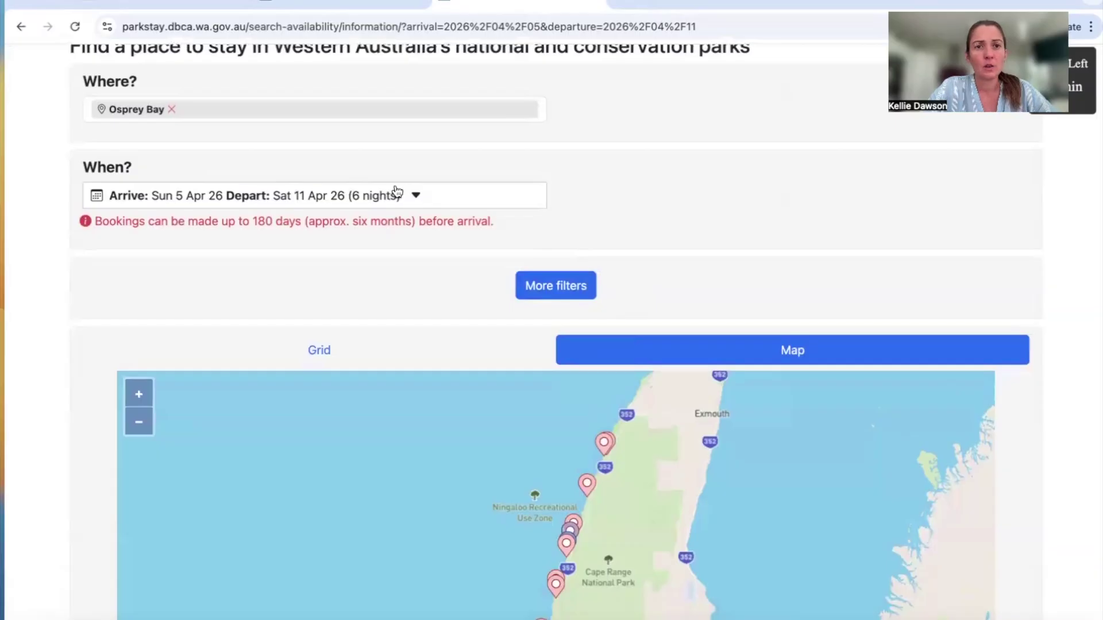
pyautogui.click(432, 196)
pyautogui.click(307, 338)
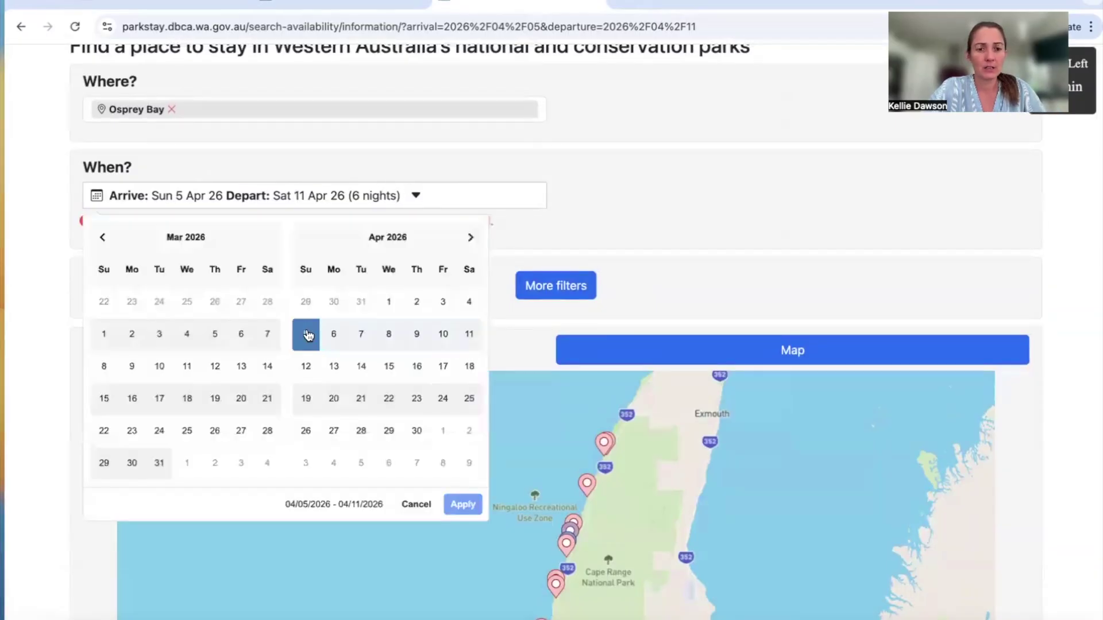
pyautogui.click(473, 336)
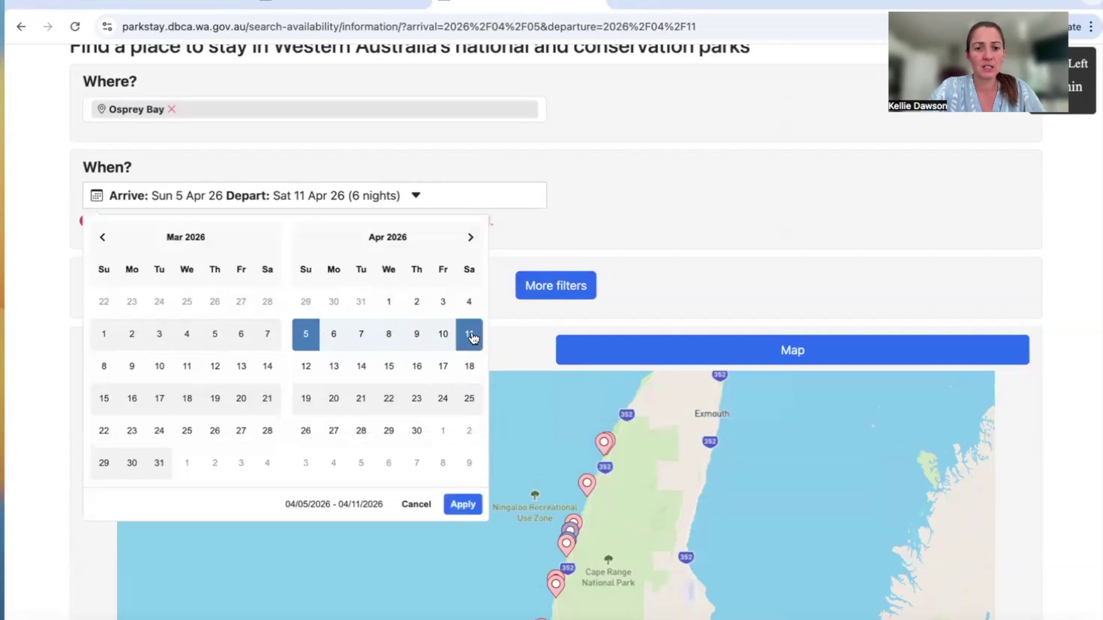
pyautogui.click(463, 504)
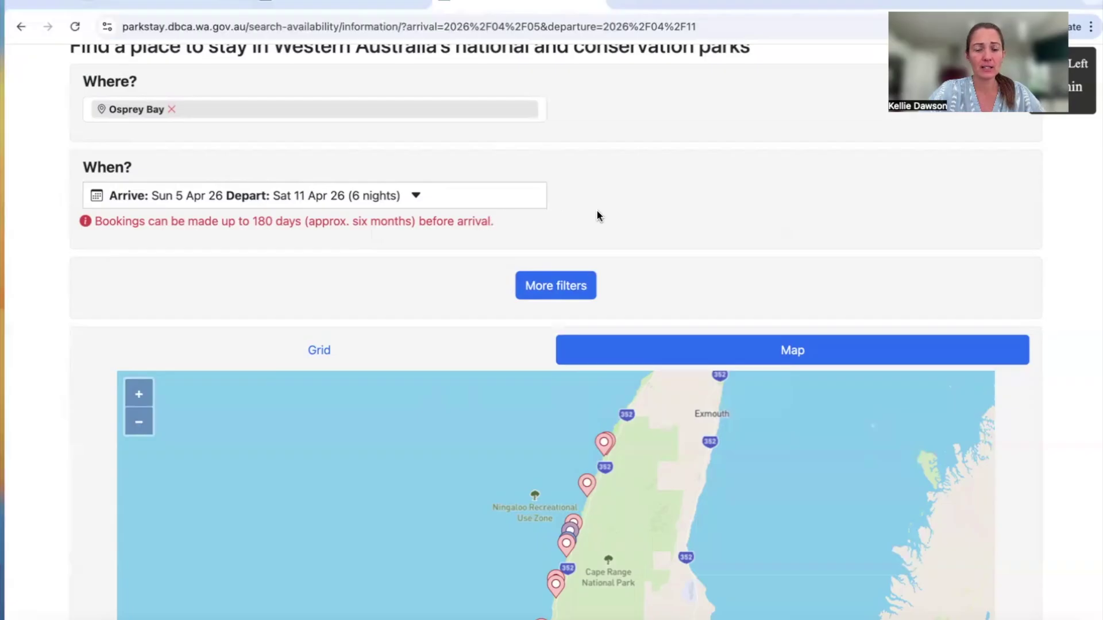
# - Show the search results as a grid and review the listings for Osprey Bay and nearby campgrounds
pyautogui.moveTo(652, 230); pyautogui.dragTo(652, 147)
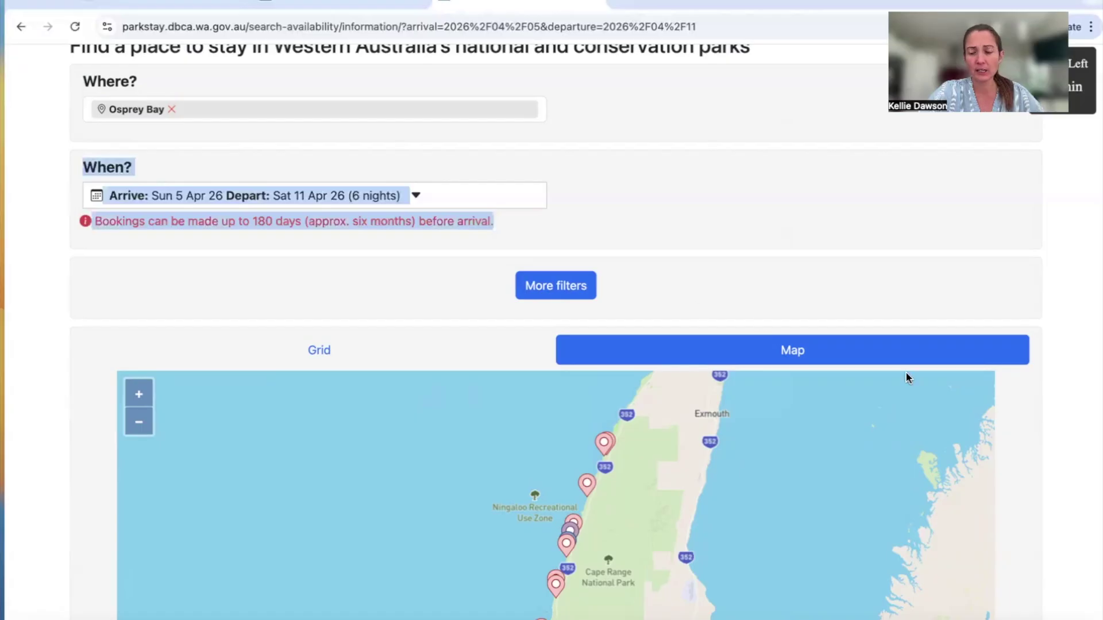
pyautogui.moveTo(670, 556); pyautogui.dragTo(673, 445)
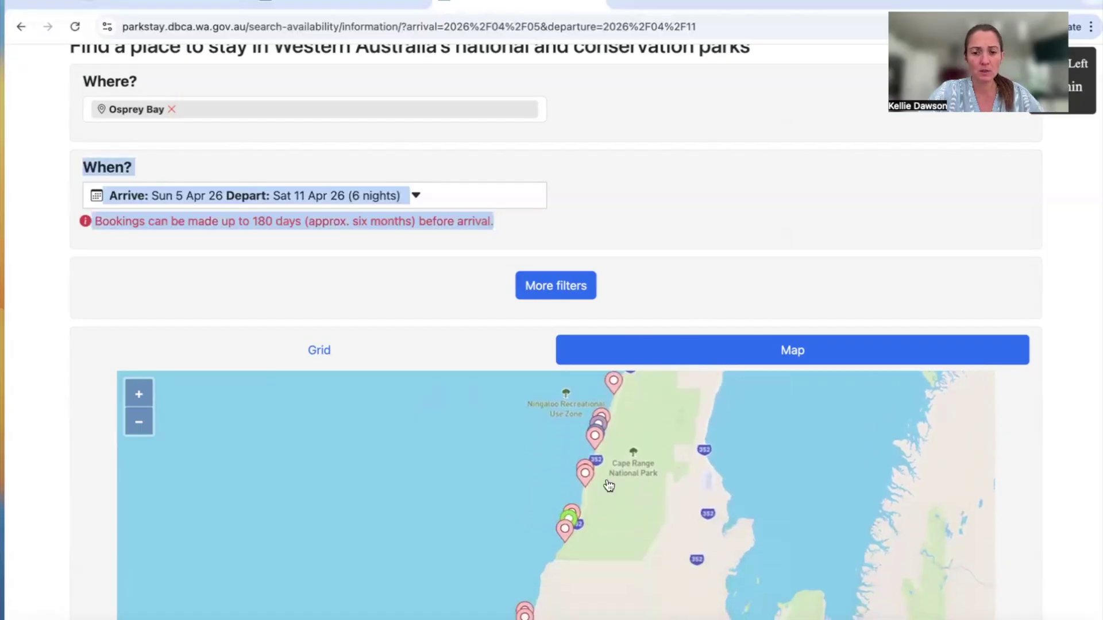
pyautogui.click(321, 353)
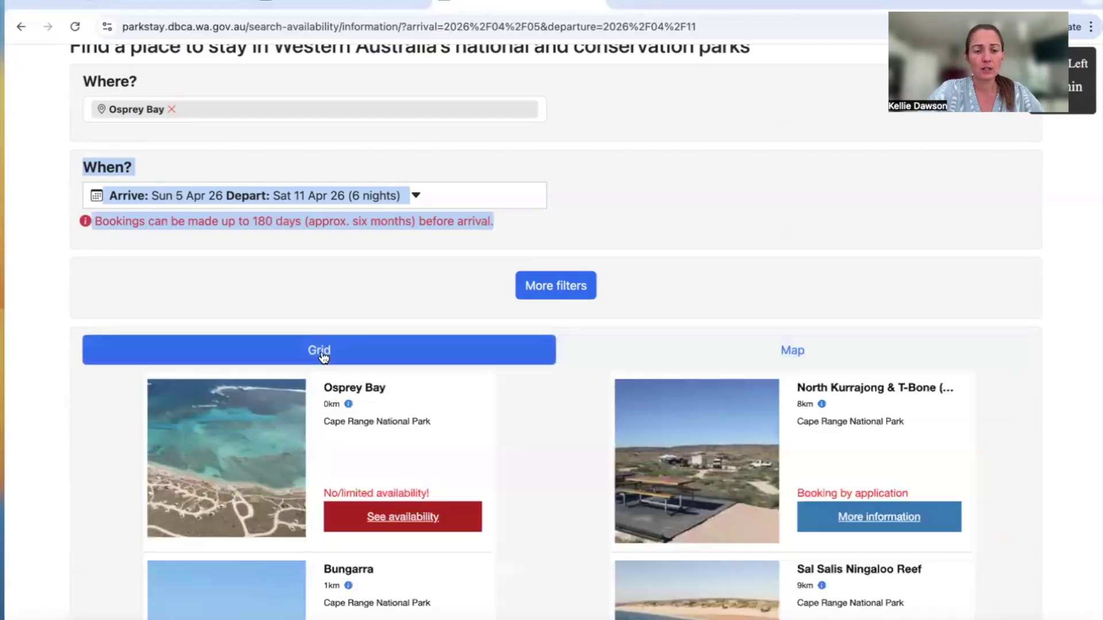
pyautogui.moveTo(488, 221); pyautogui.dragTo(515, 320)
pyautogui.scroll(-1, 514, 321)
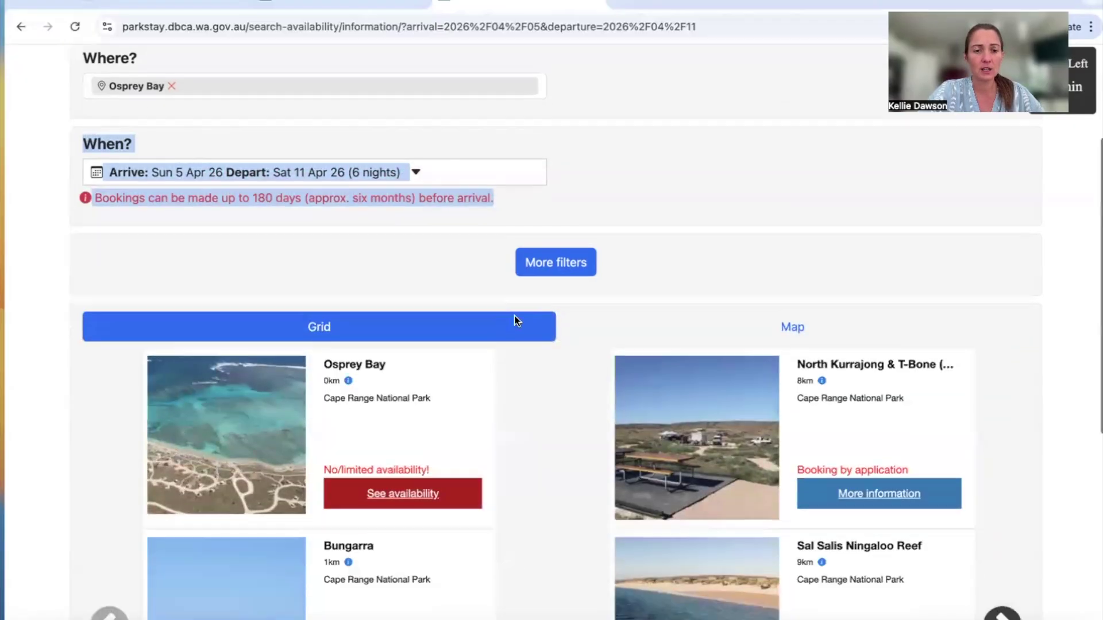
pyautogui.scroll(-3, 515, 321)
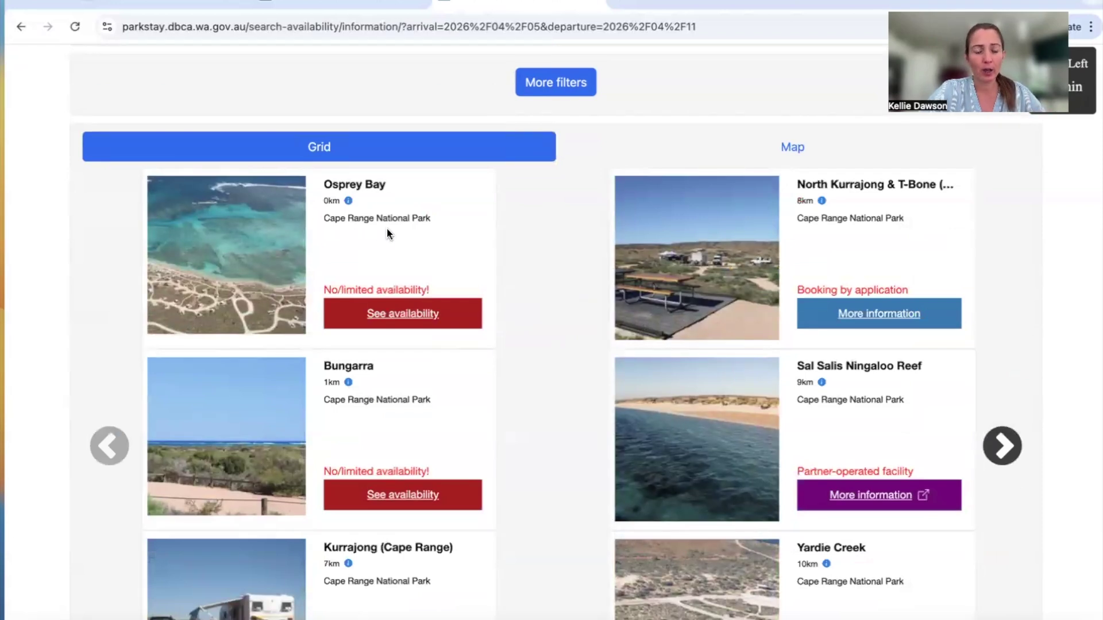
pyautogui.scroll(-1, 387, 230)
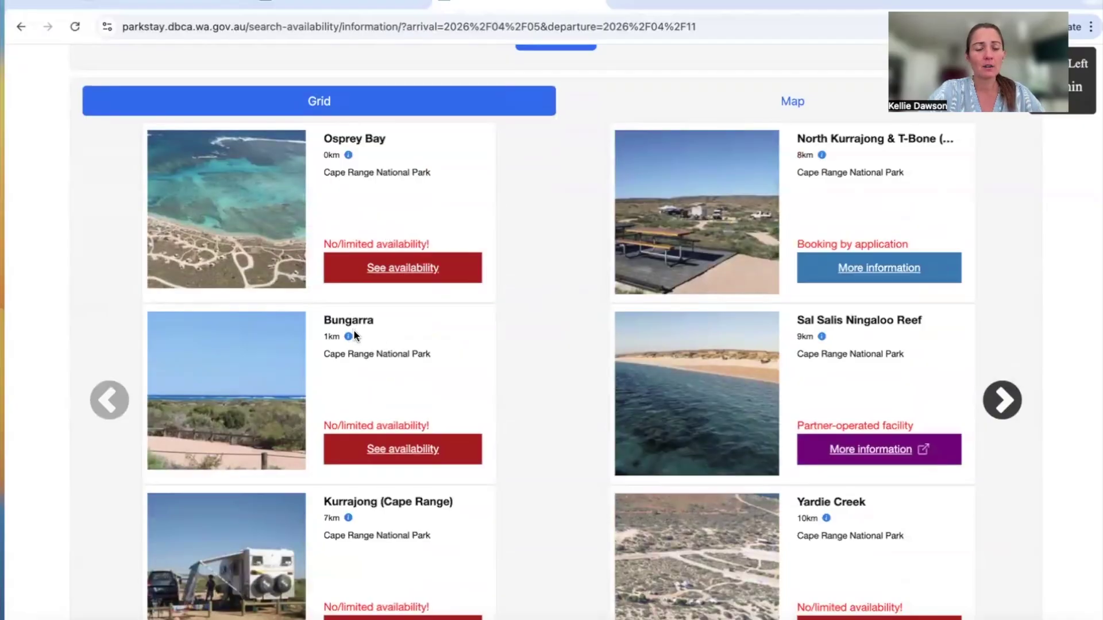
pyautogui.moveTo(354, 336)
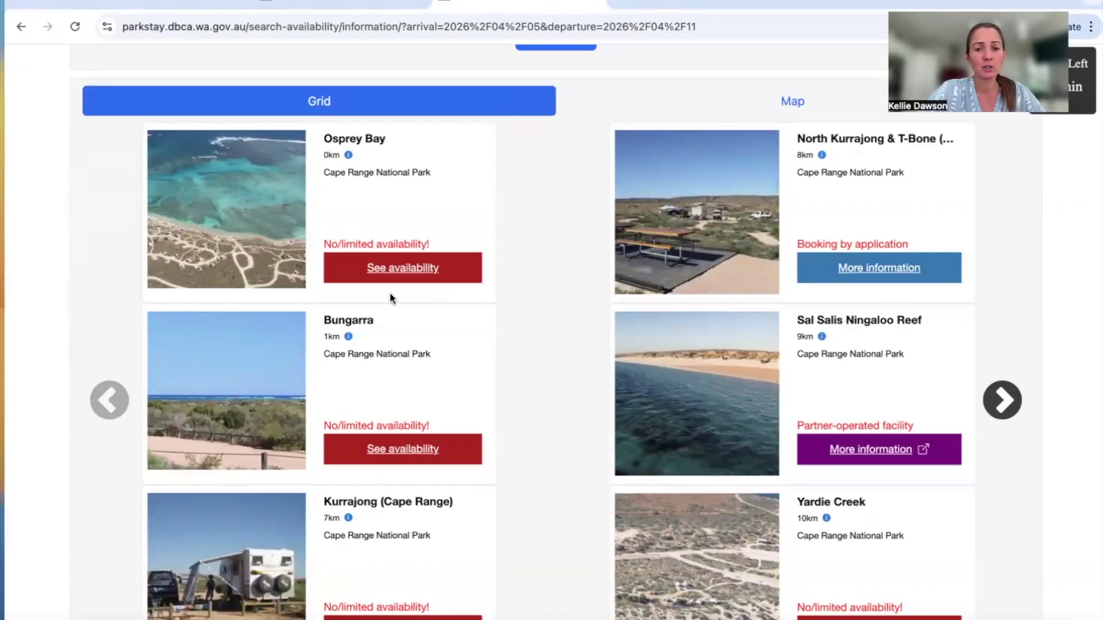
# - Open the availability for Osprey Bay and look through the status of campsites 01 to 46
pyautogui.click(396, 268)
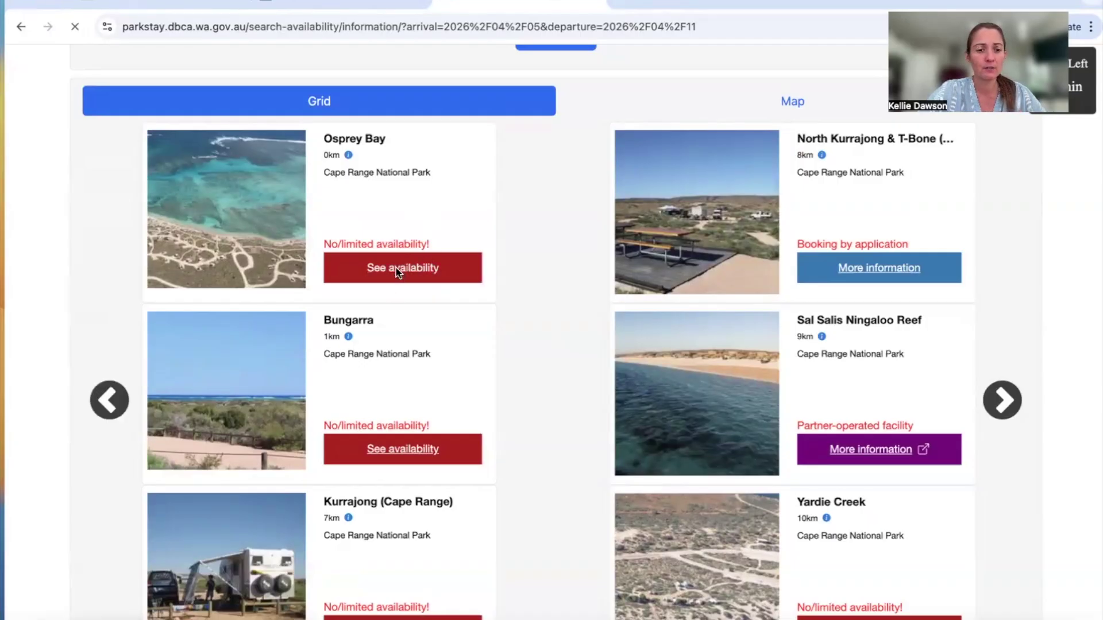
pyautogui.scroll(-10, 396, 268)
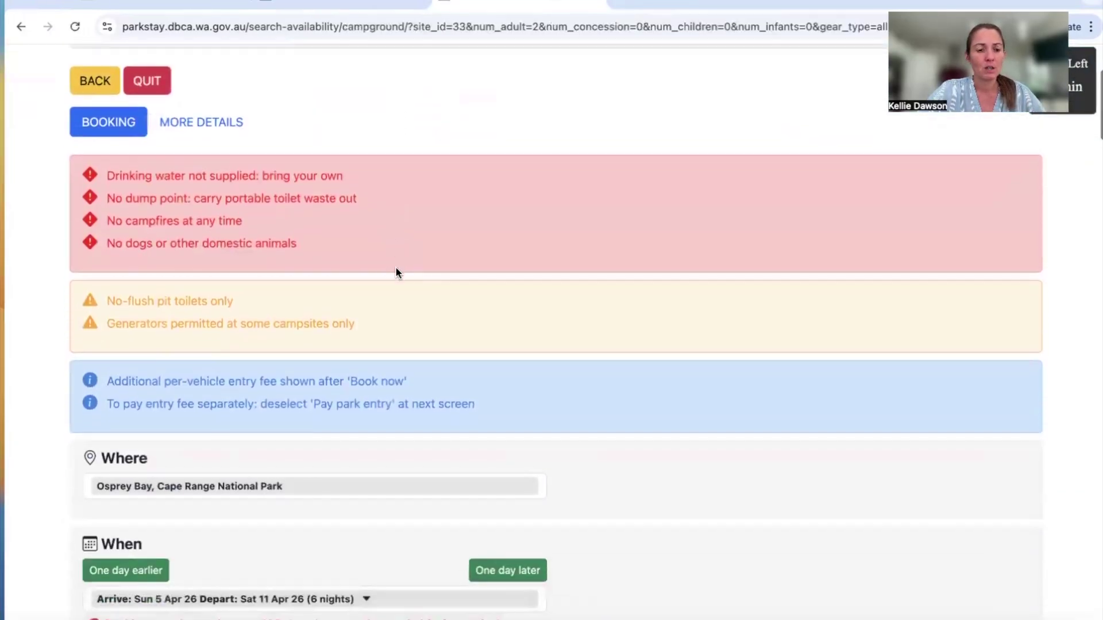
pyautogui.scroll(-9, 399, 273)
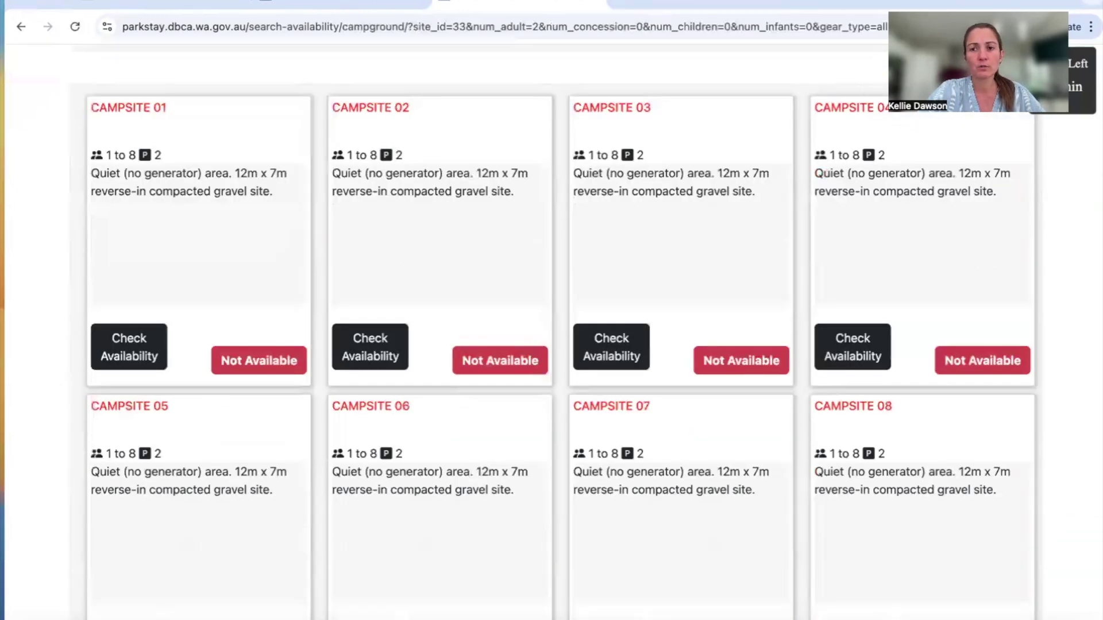
pyautogui.scroll(-2, 541, 263)
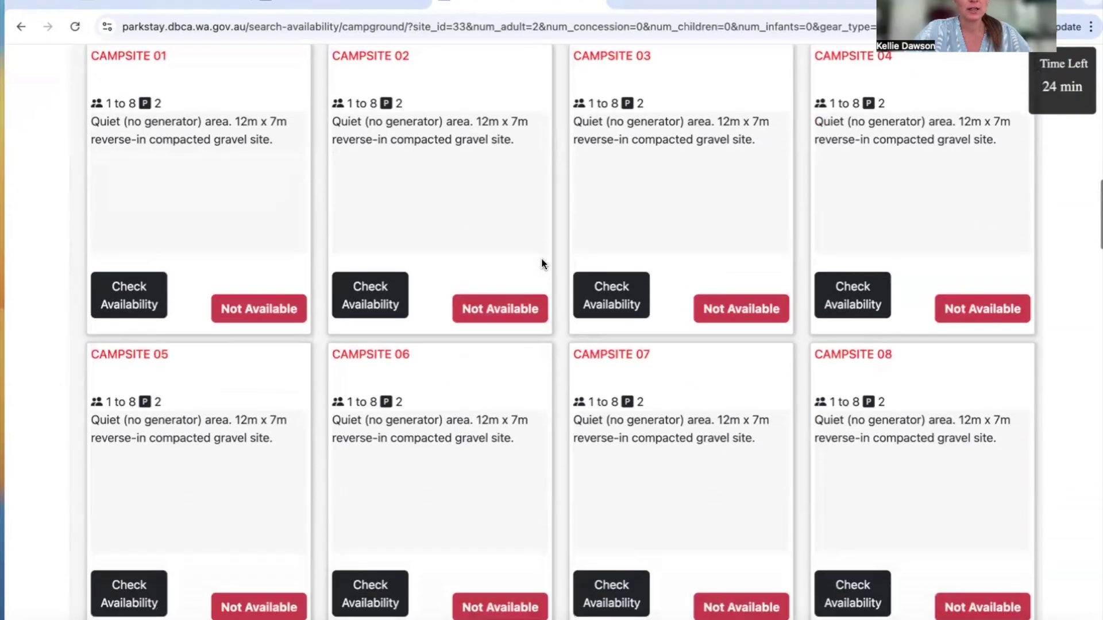
pyautogui.scroll(-8, 542, 264)
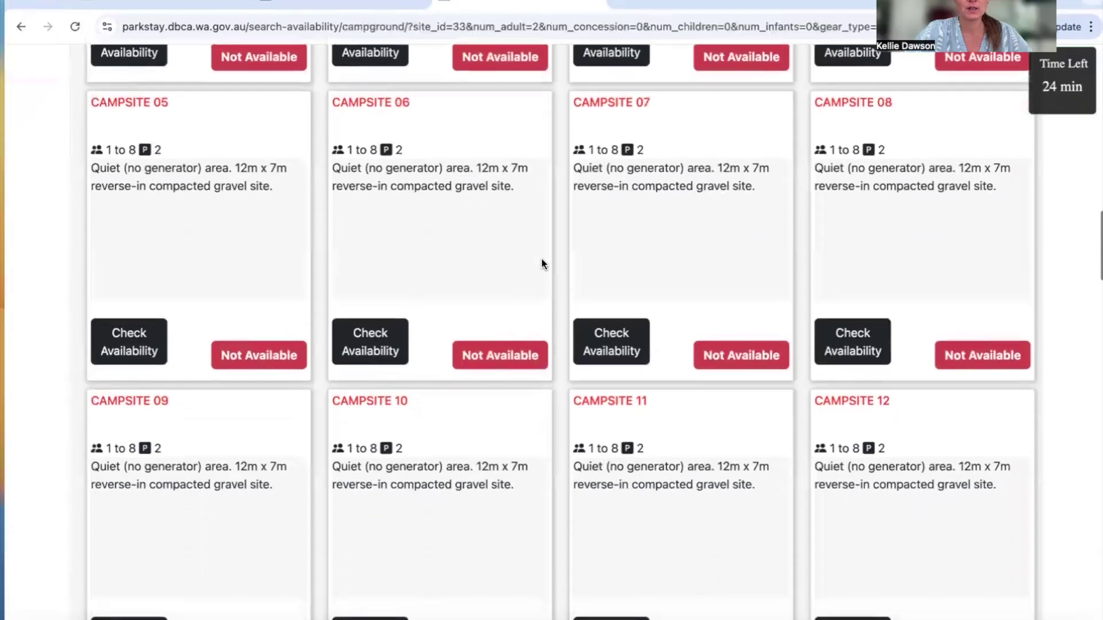
pyautogui.scroll(-20, 541, 263)
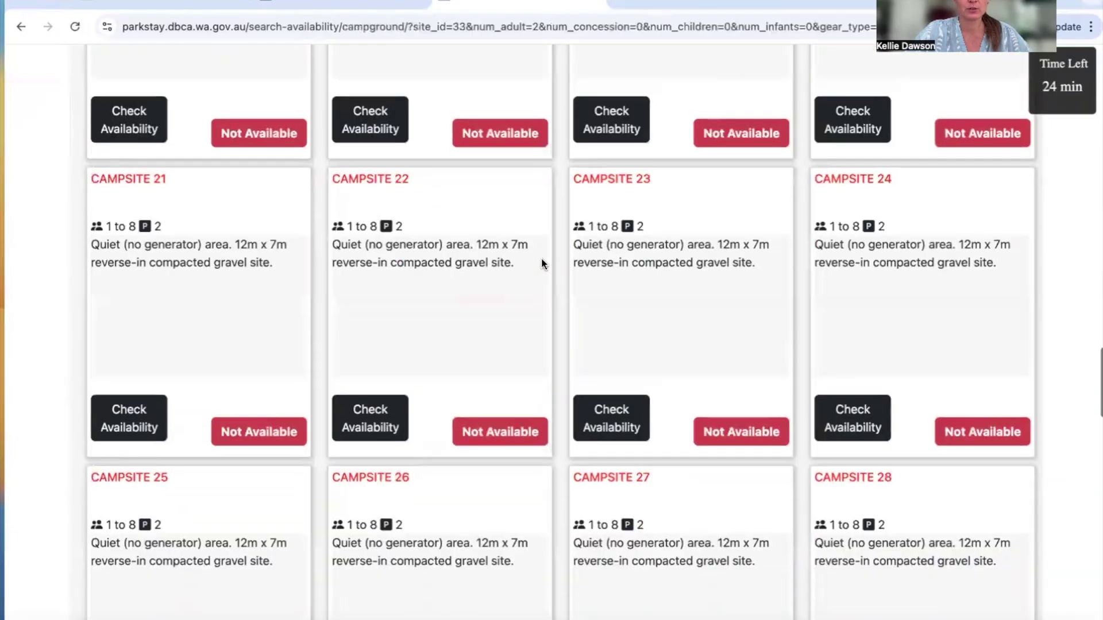
pyautogui.scroll(-20, 541, 264)
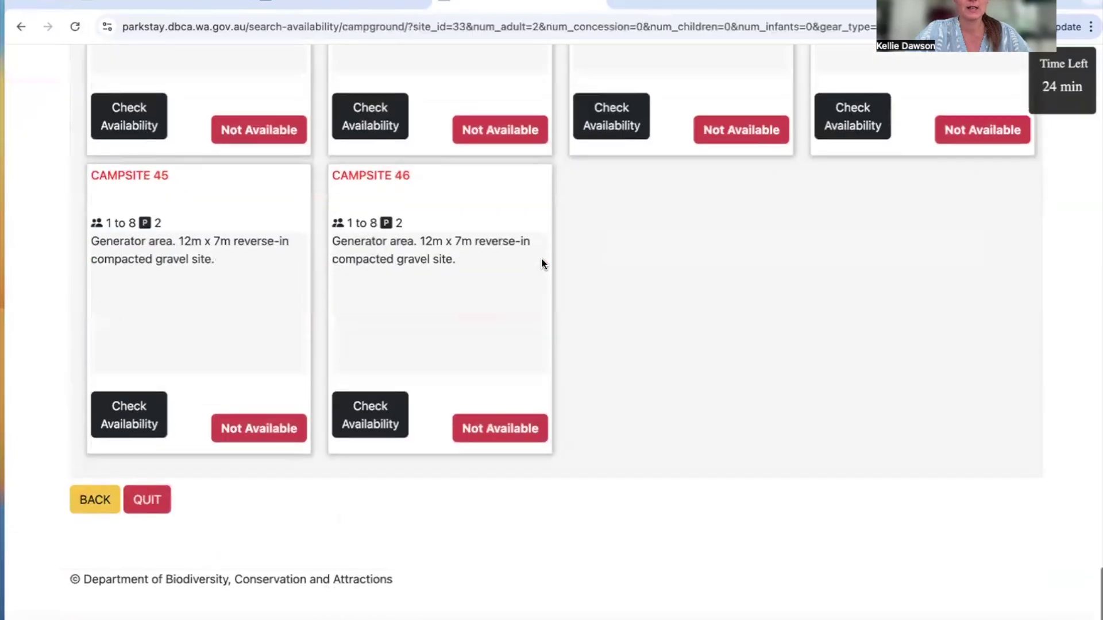
pyautogui.scroll(20, 541, 264)
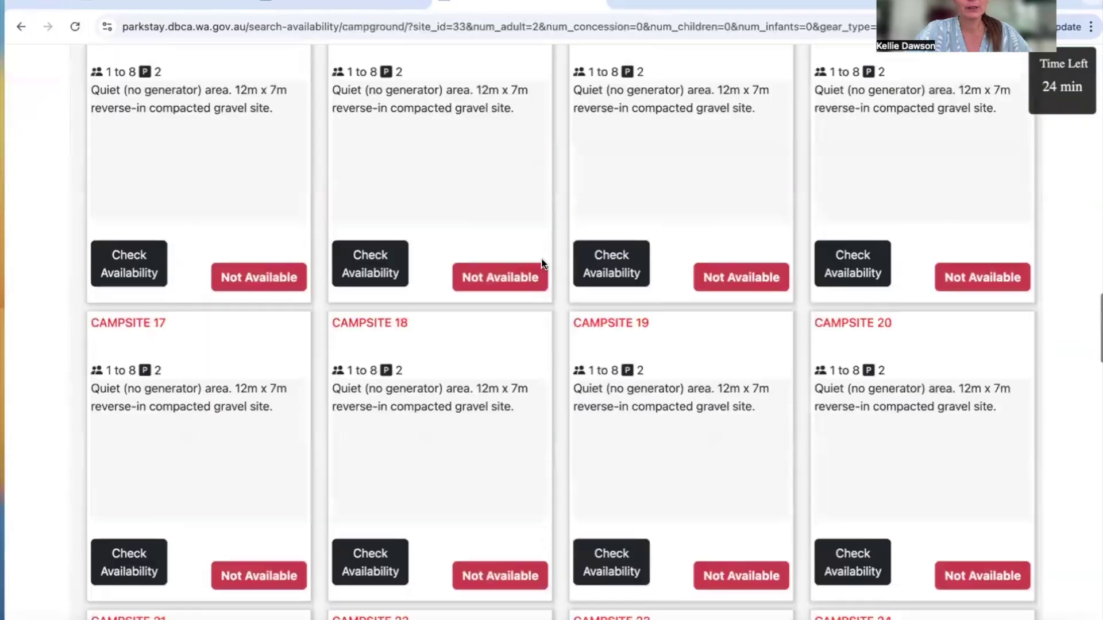
pyautogui.scroll(13, 541, 264)
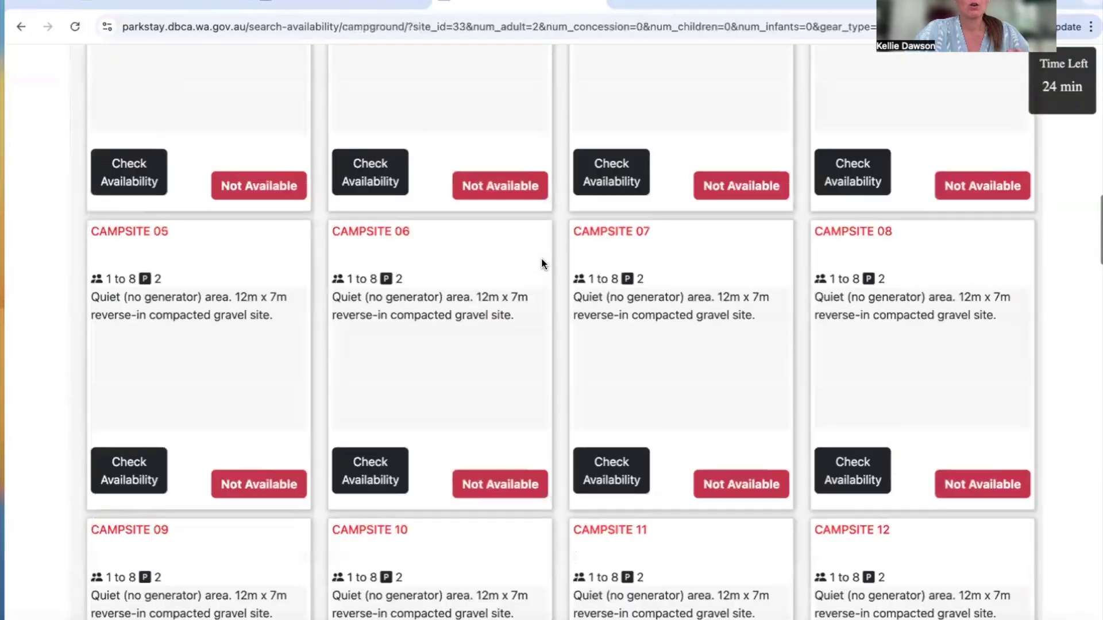
pyautogui.scroll(1, 542, 265)
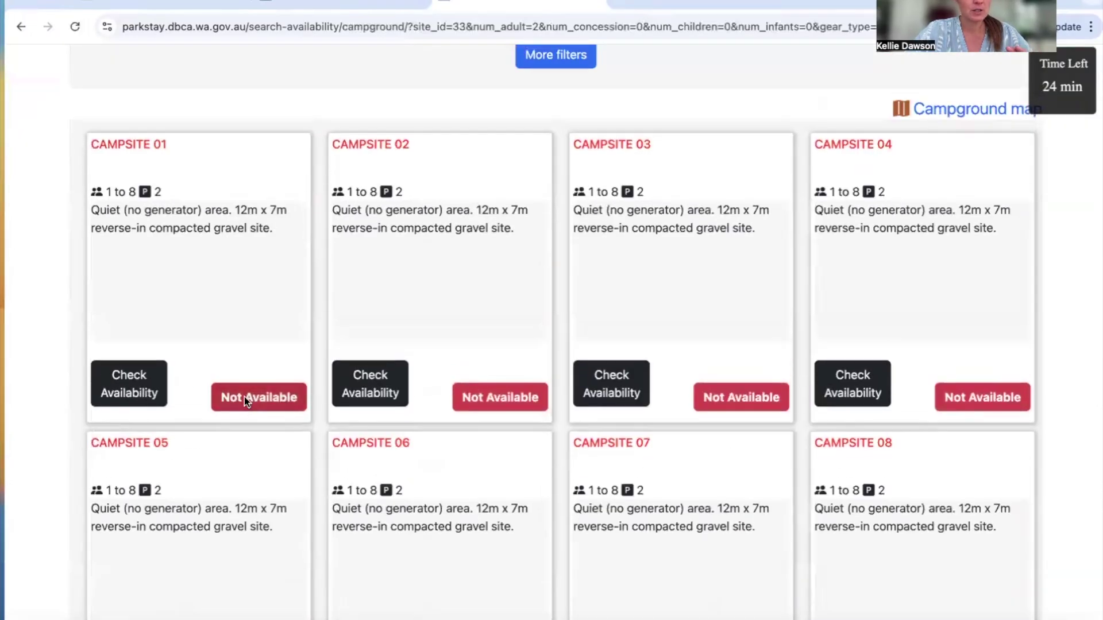
# - Check the night-by-night availability of Osprey Bay campsites 01 to 08 for the chosen dates
pyautogui.click(129, 385)
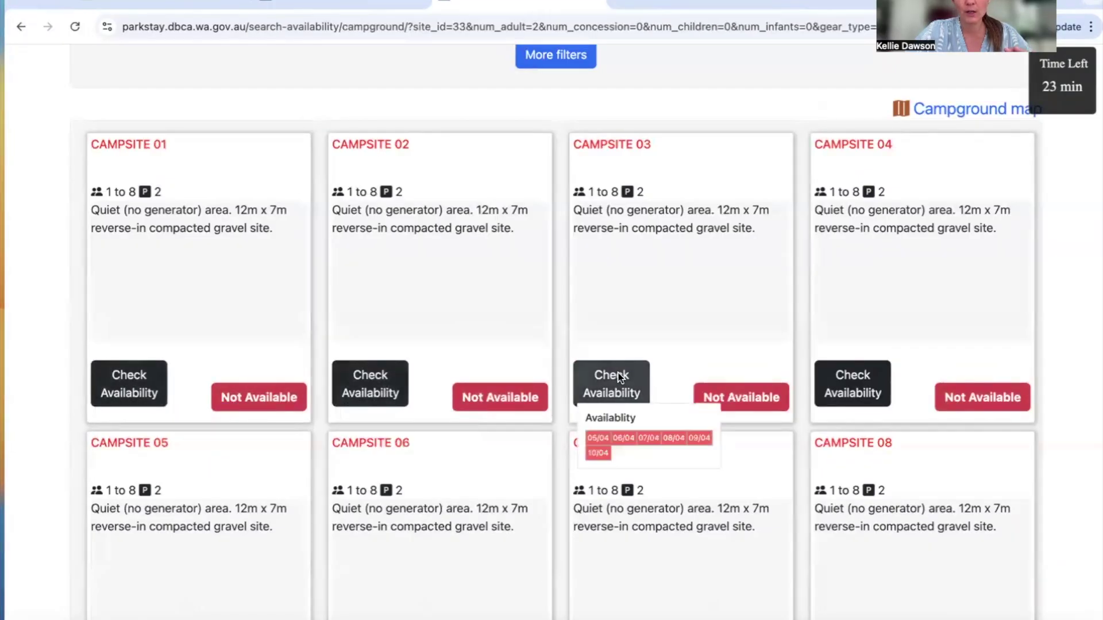
pyautogui.moveTo(853, 398)
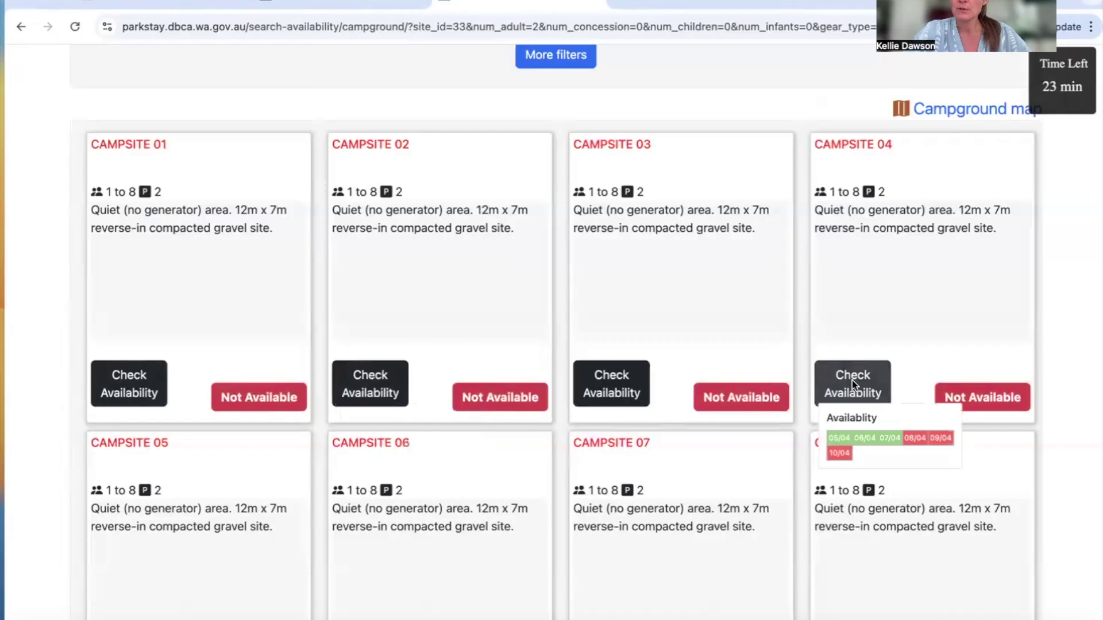
pyautogui.scroll(-1, 853, 380)
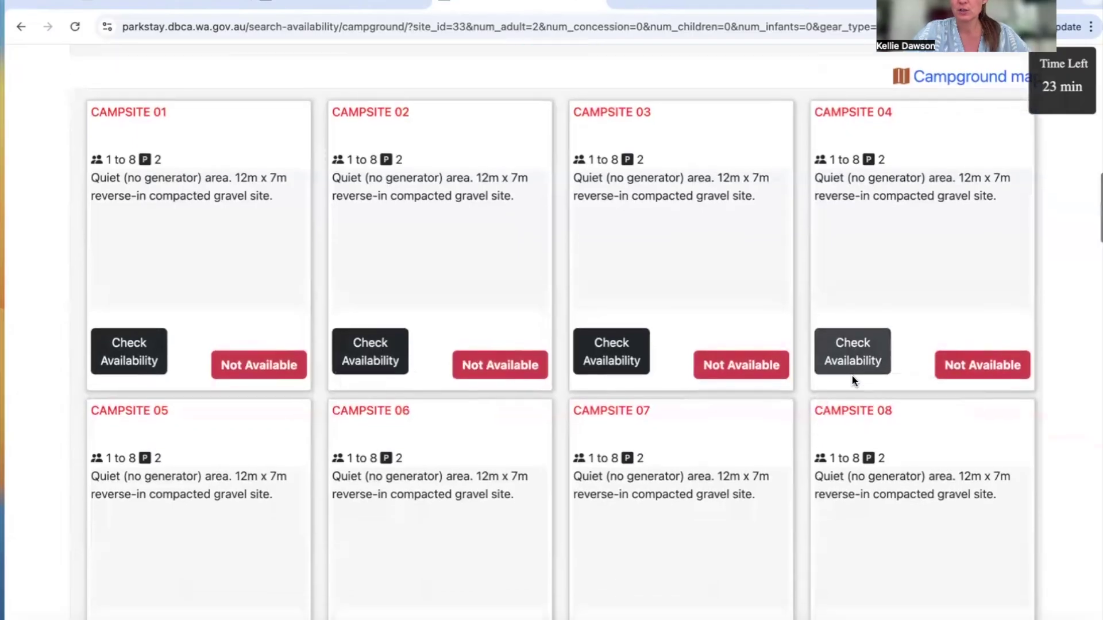
pyautogui.moveTo(859, 327)
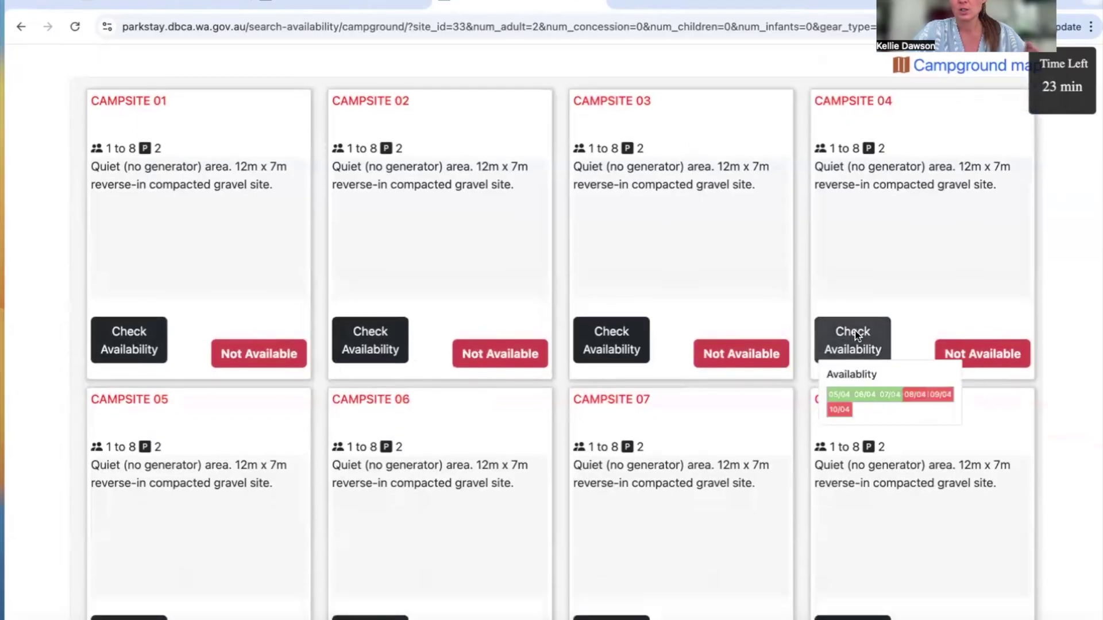
pyautogui.scroll(-5, 853, 325)
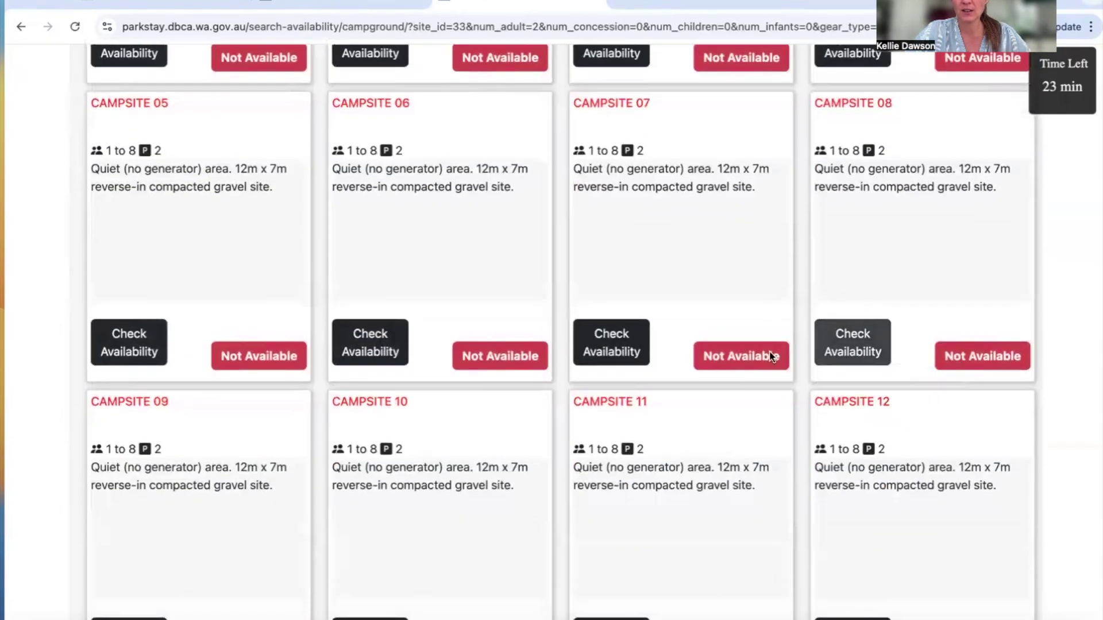
pyautogui.moveTo(605, 345)
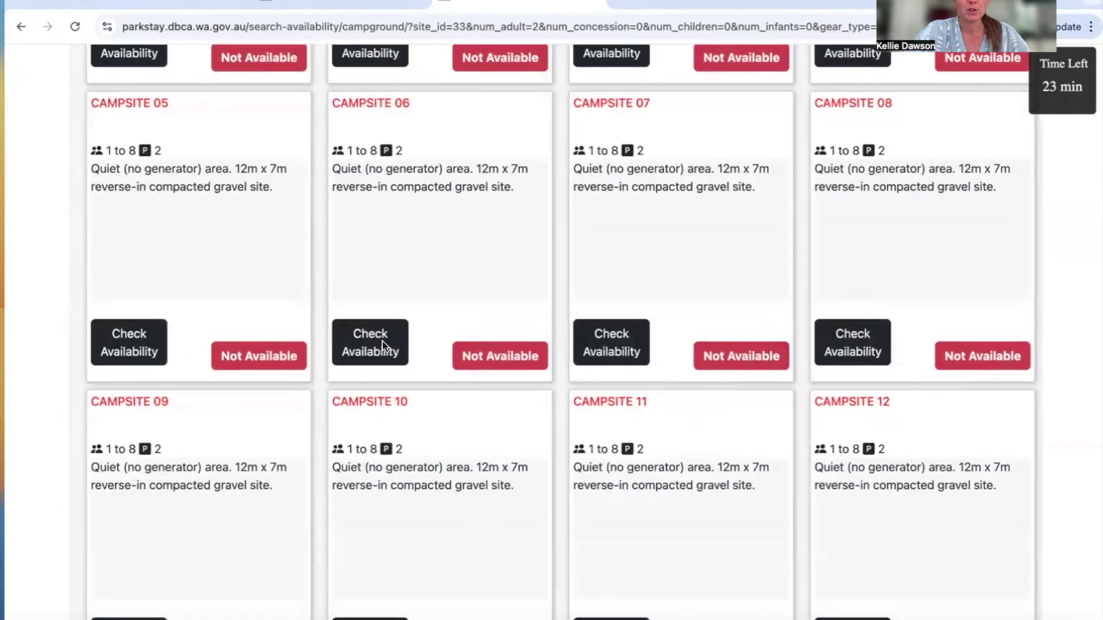
# - Open the Osprey Bay campground map, return to the campsite list and recheck the nightly availability of campsite 04
pyautogui.scroll(10, 364, 344)
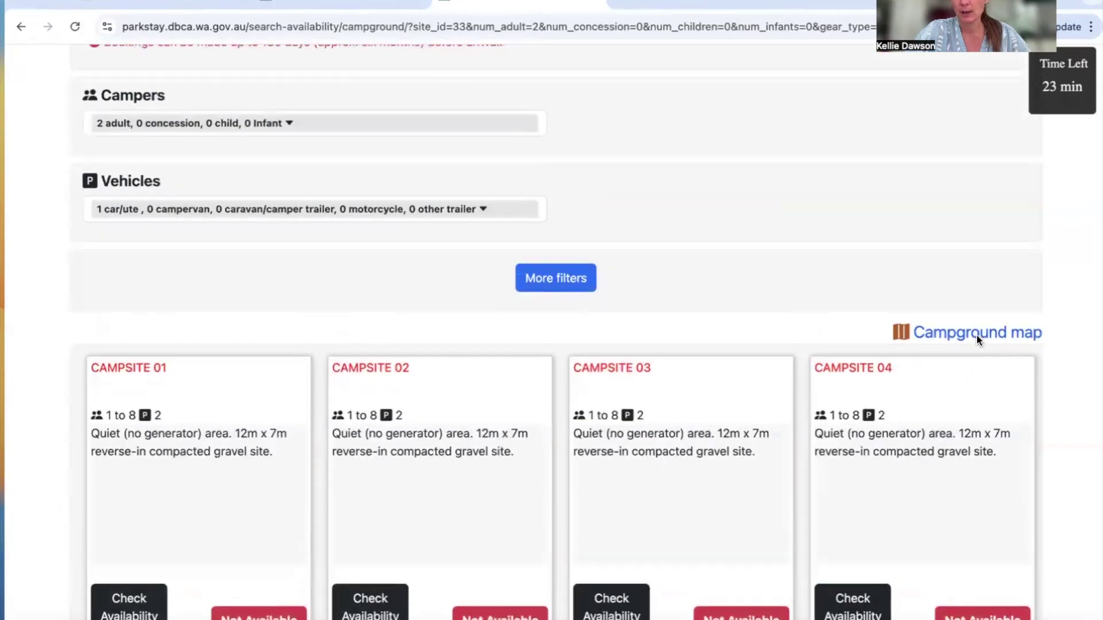
pyautogui.click(976, 335)
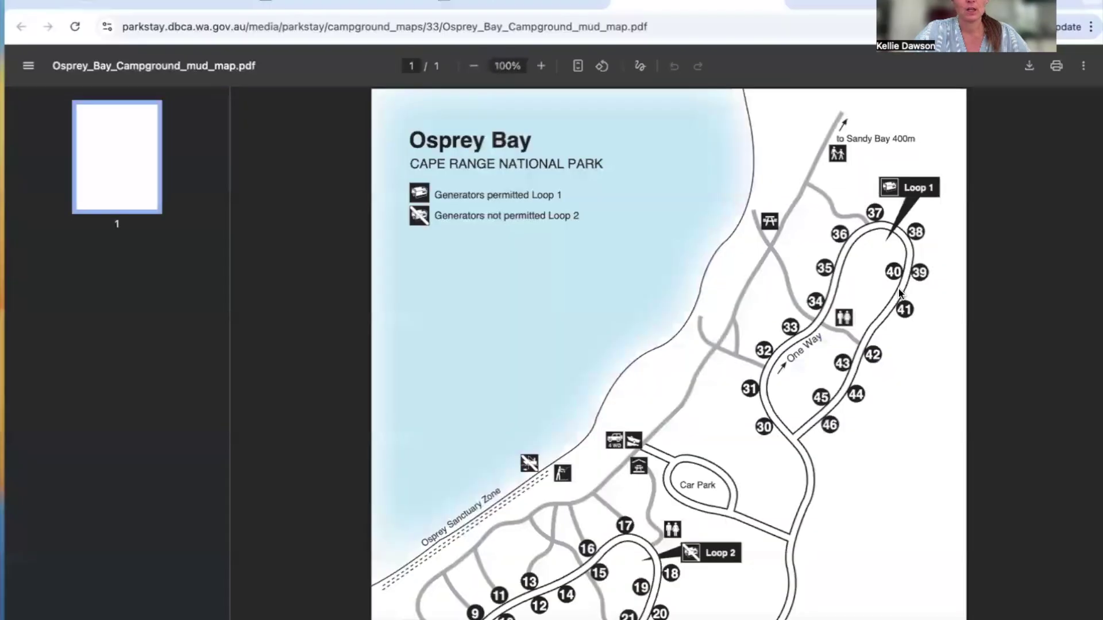
pyautogui.hotkey('ctrl', 'shift', 'Tab')
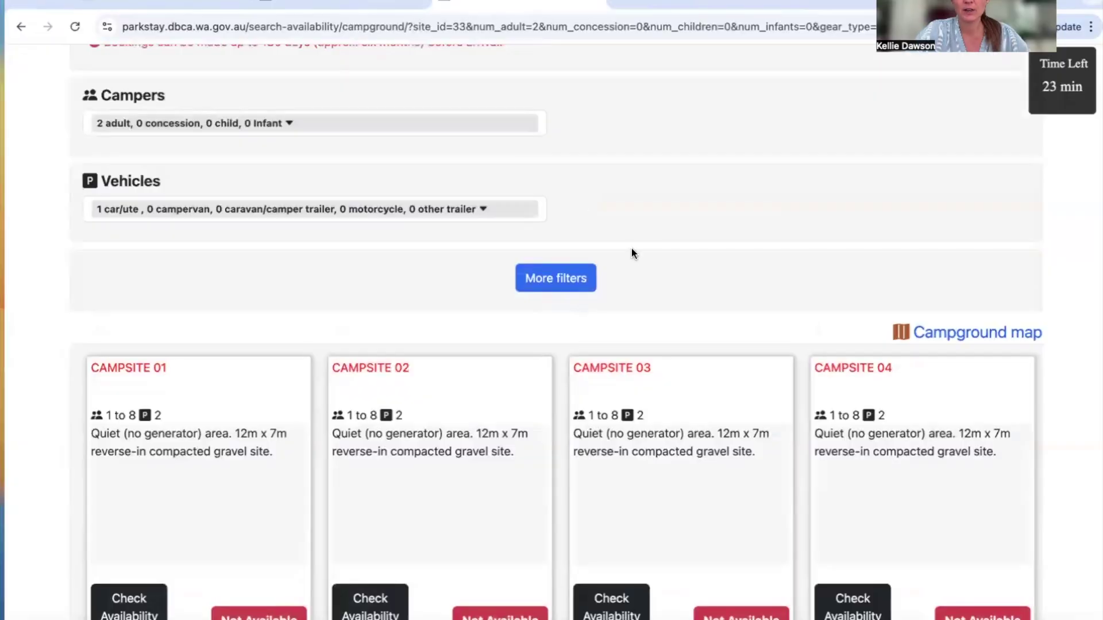
pyautogui.scroll(-2, 887, 418)
pyautogui.moveTo(851, 532)
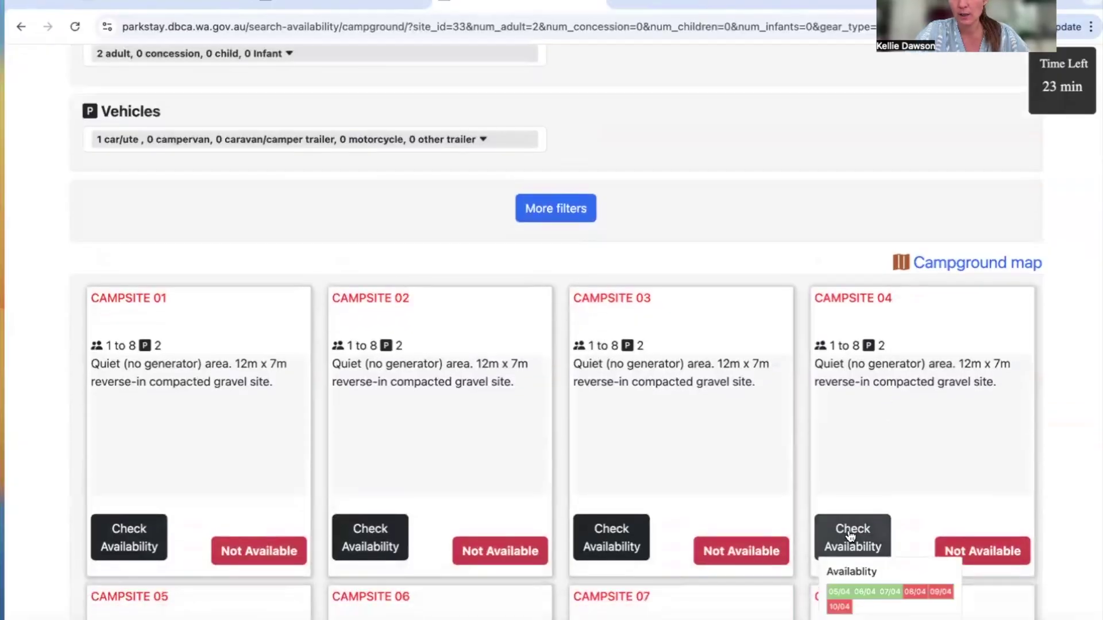
# - Examine the Osprey Bay campground map for Loop 1, Loop 2 and the position of campsite 04
pyautogui.click(700, 9)
pyautogui.scroll(-3, 653, 292)
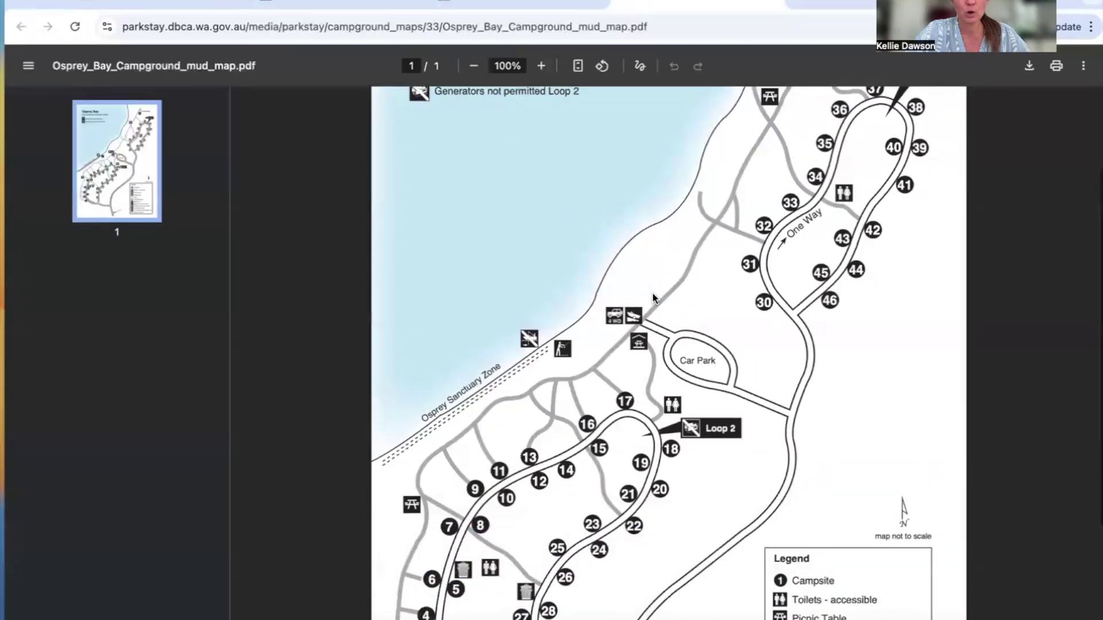
pyautogui.scroll(-3, 652, 294)
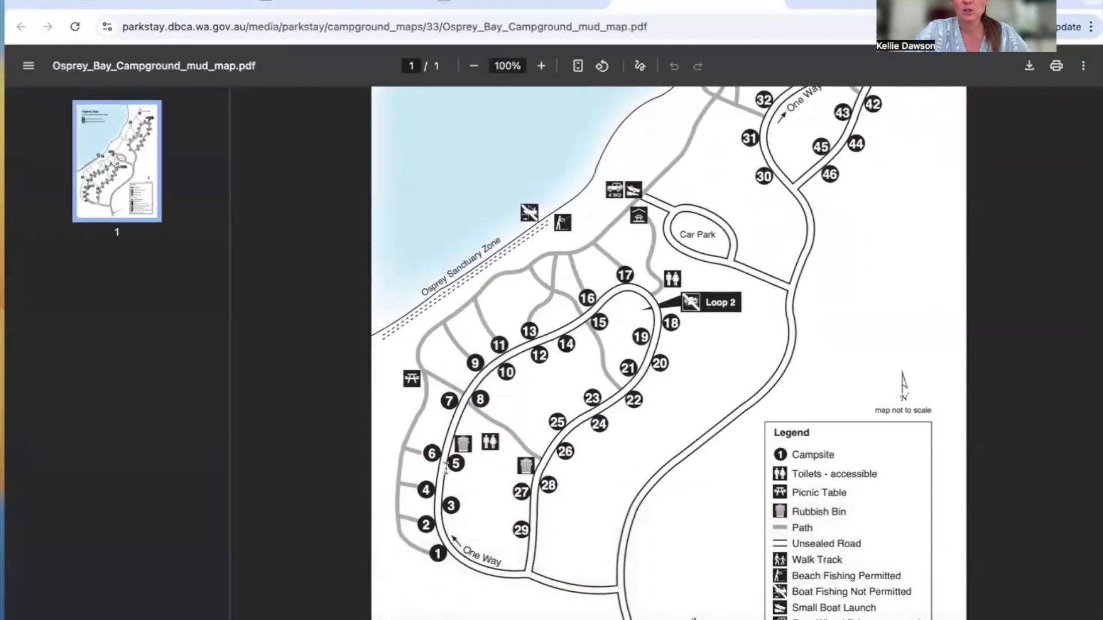
pyautogui.scroll(5, 699, 280)
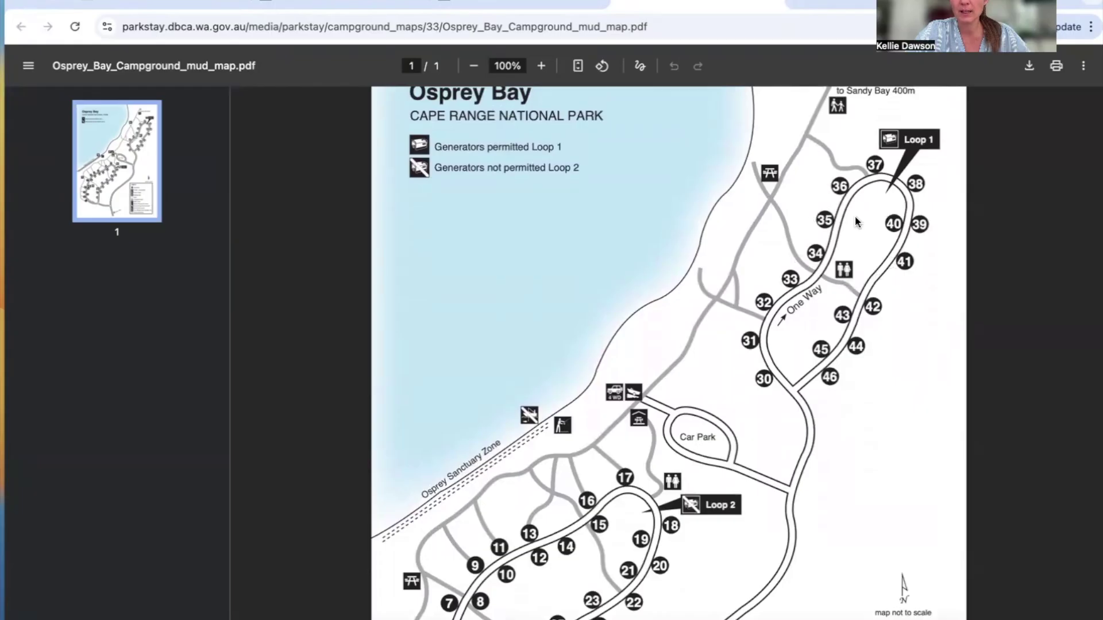
pyautogui.scroll(-6, 703, 325)
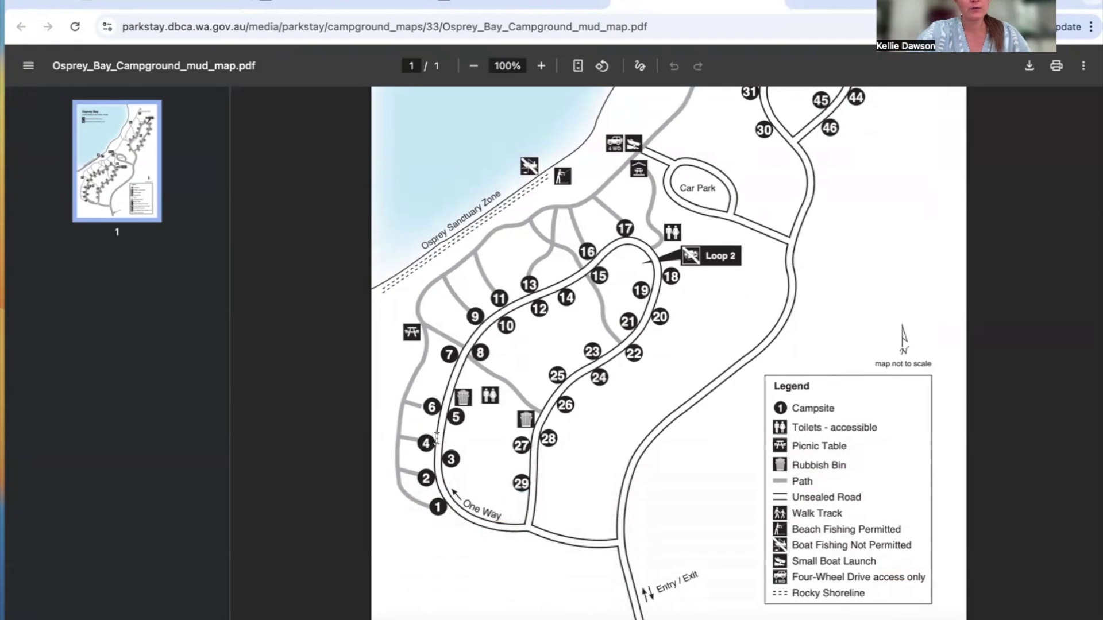
# - Return to the campsite list and check the night-by-night availability of campsites 05 to 16
pyautogui.click(520, 4)
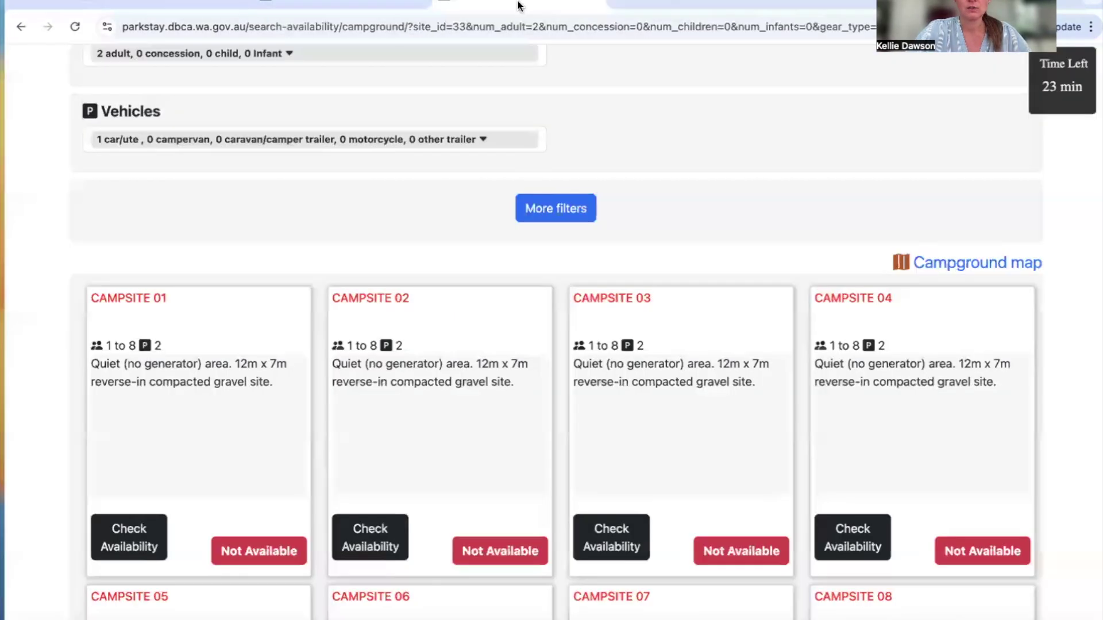
pyautogui.scroll(-7, 523, 334)
pyautogui.scroll(-2, 523, 334)
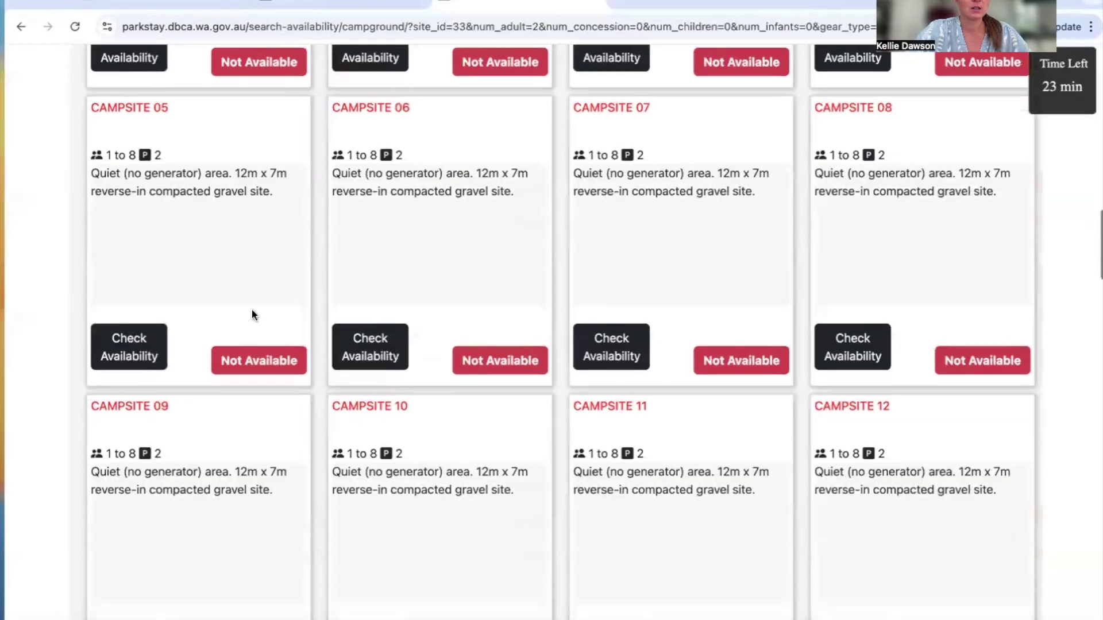
pyautogui.moveTo(118, 352)
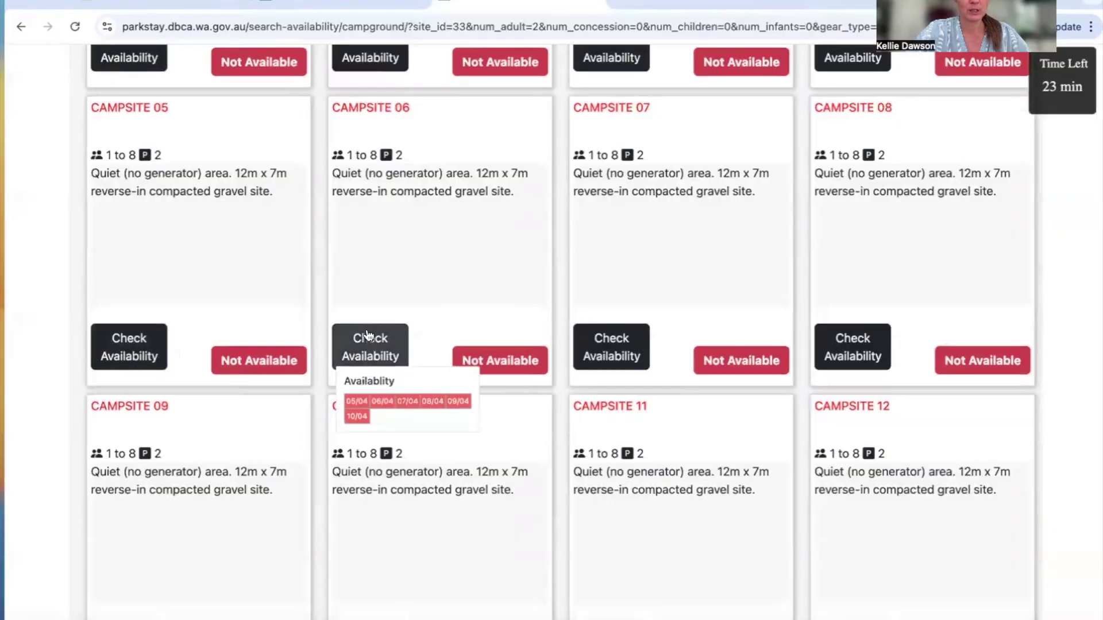
pyautogui.moveTo(854, 349)
pyautogui.scroll(-6, 854, 348)
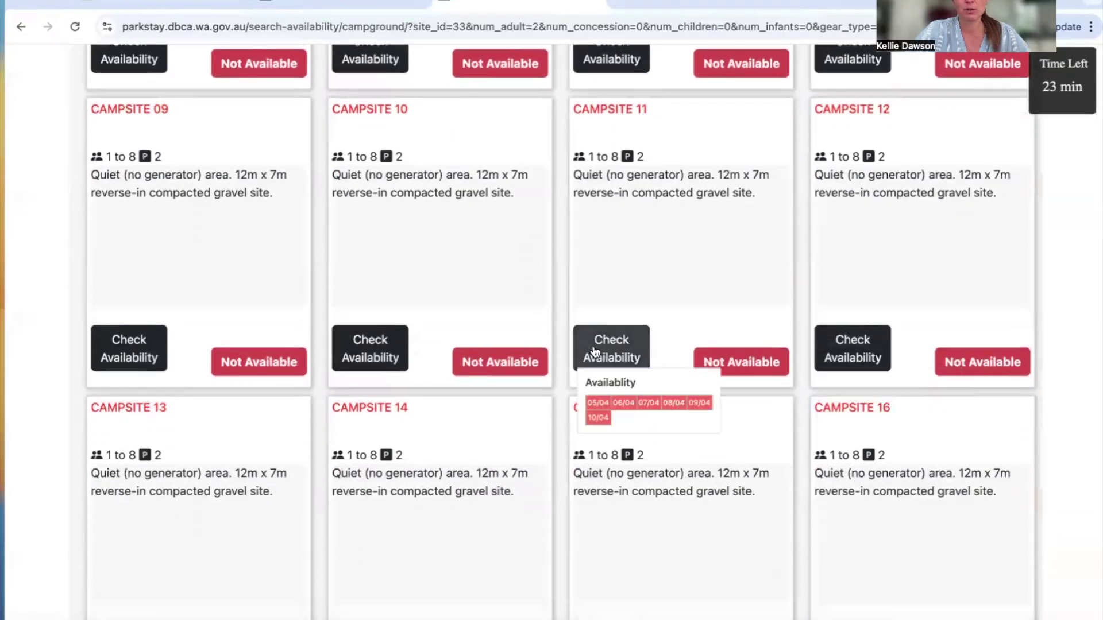
pyautogui.scroll(-5, 137, 352)
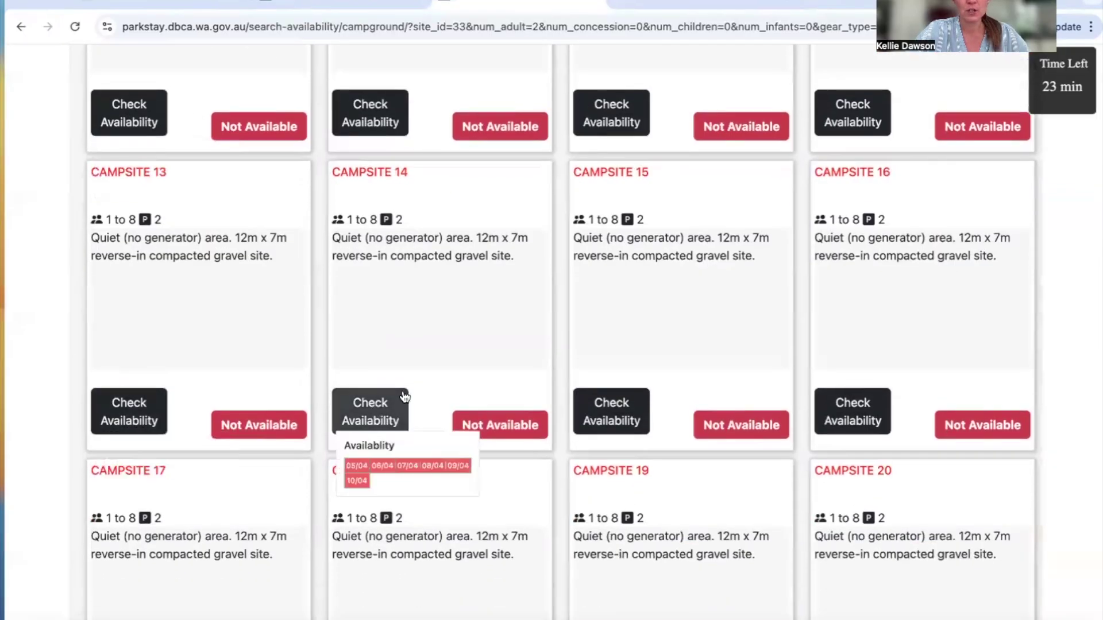
# - Check the night-by-night availability of campsites 17 to 24
pyautogui.scroll(-5, 840, 406)
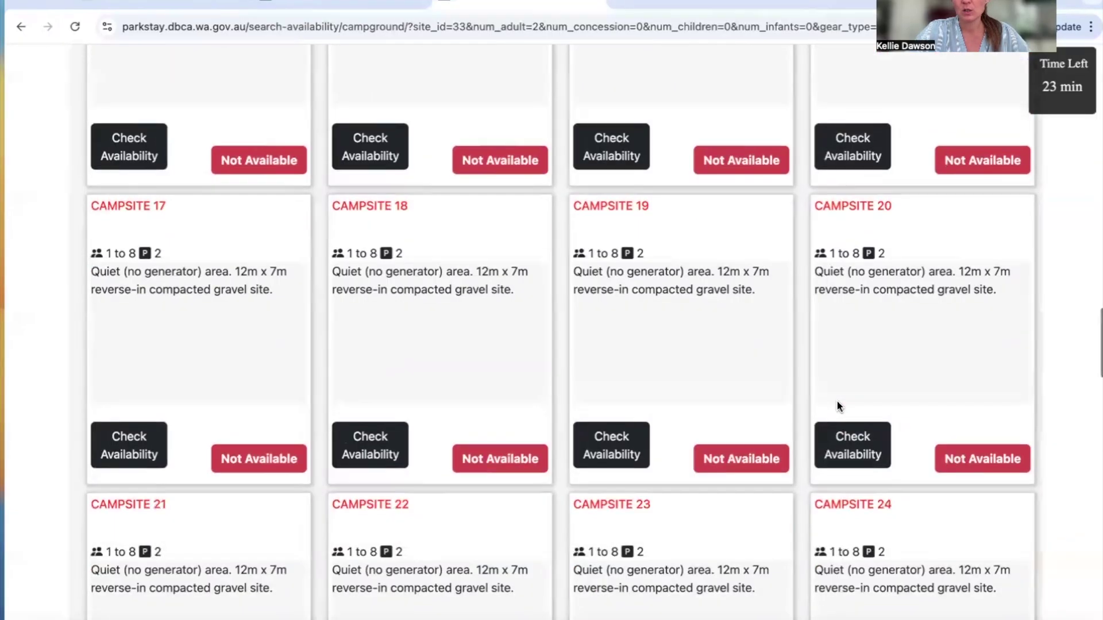
pyautogui.moveTo(600, 435)
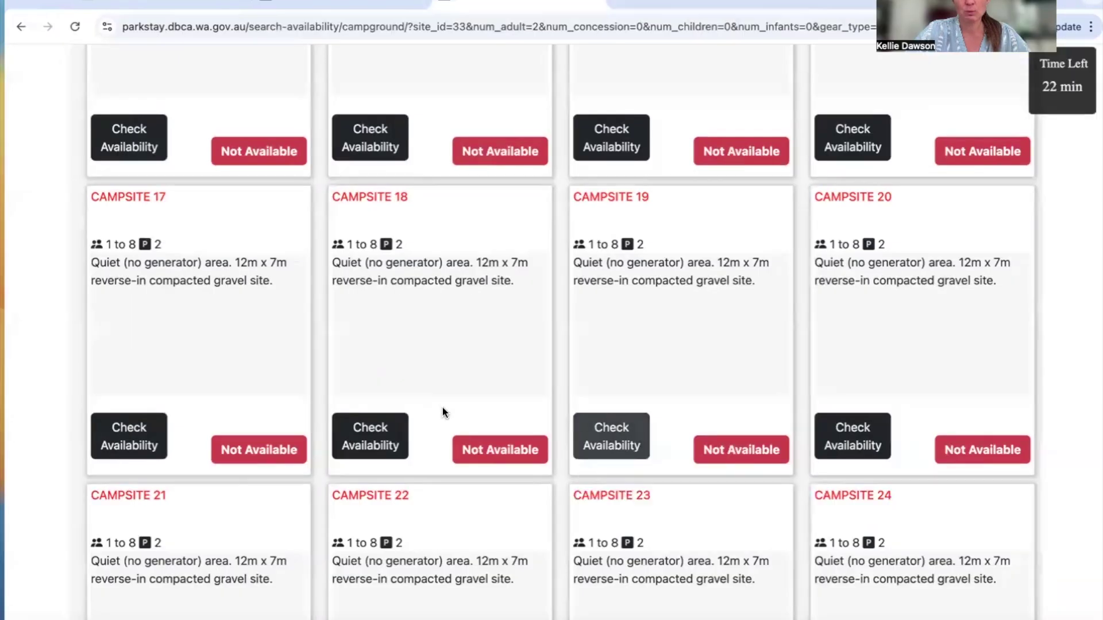
pyautogui.moveTo(120, 435)
pyautogui.scroll(-5, 119, 435)
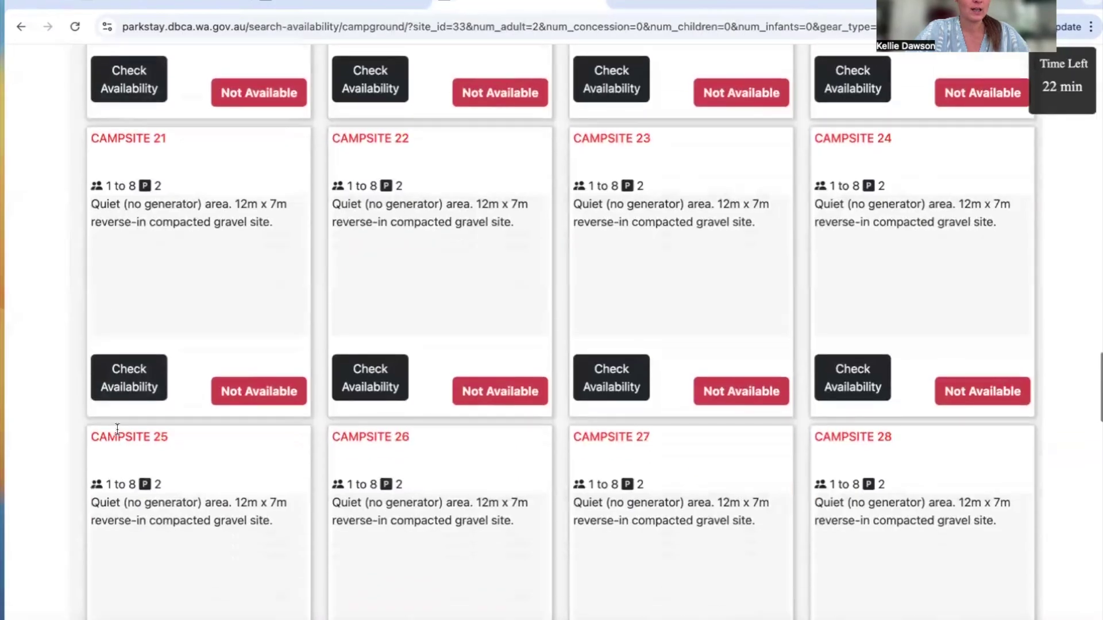
pyautogui.moveTo(368, 369)
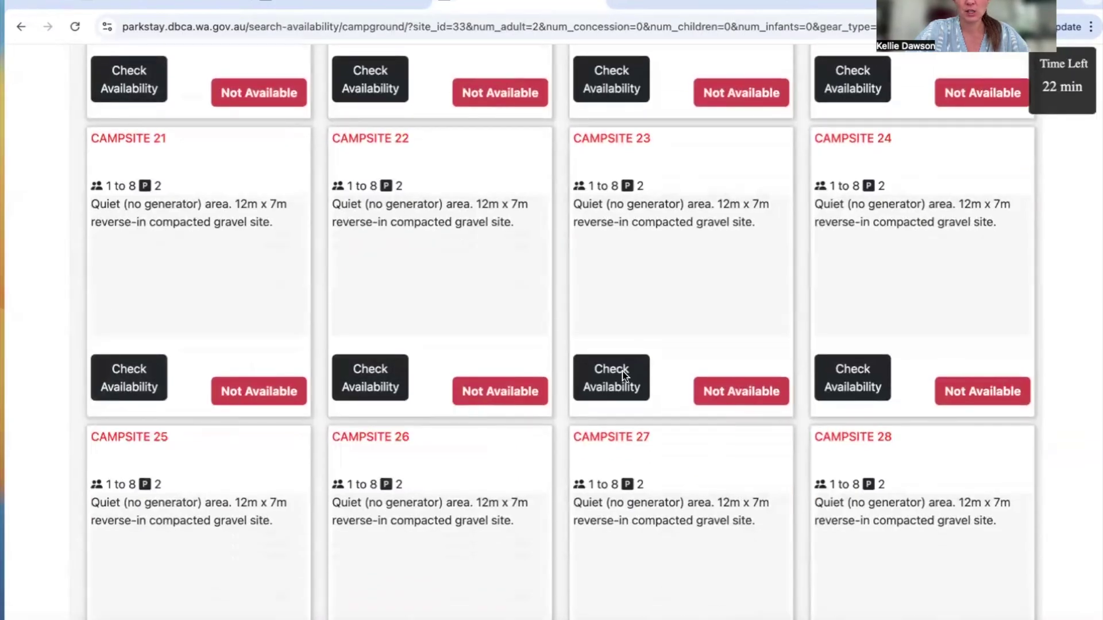
pyautogui.moveTo(864, 372)
# - Check the night-by-night availability of campsites 25 to 32
pyautogui.scroll(-1, 865, 371)
pyautogui.scroll(-6, 864, 372)
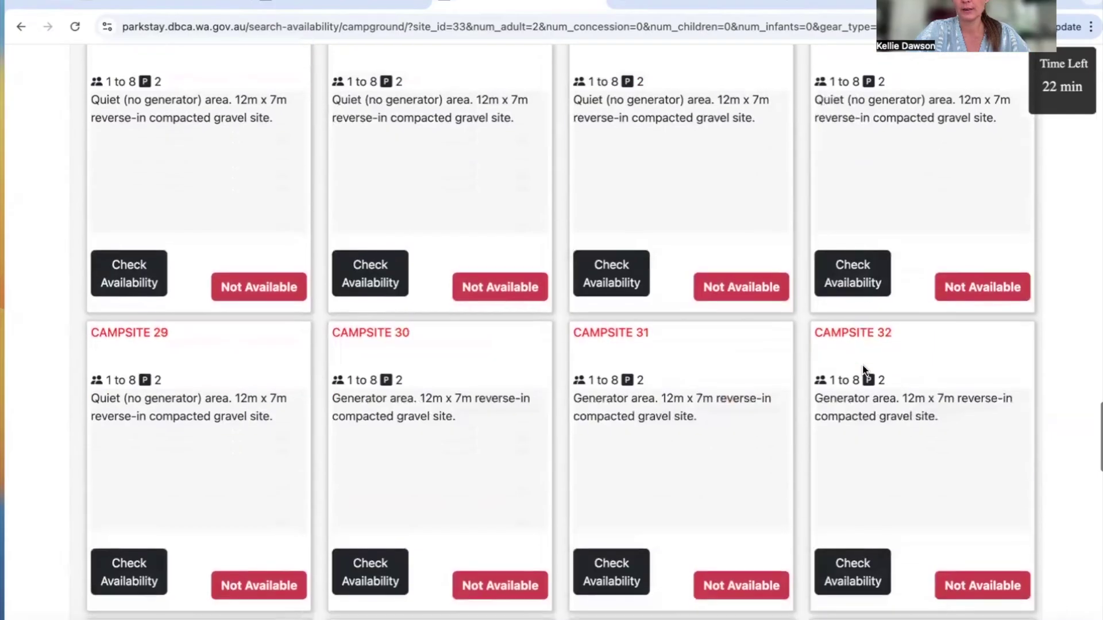
pyautogui.moveTo(608, 265)
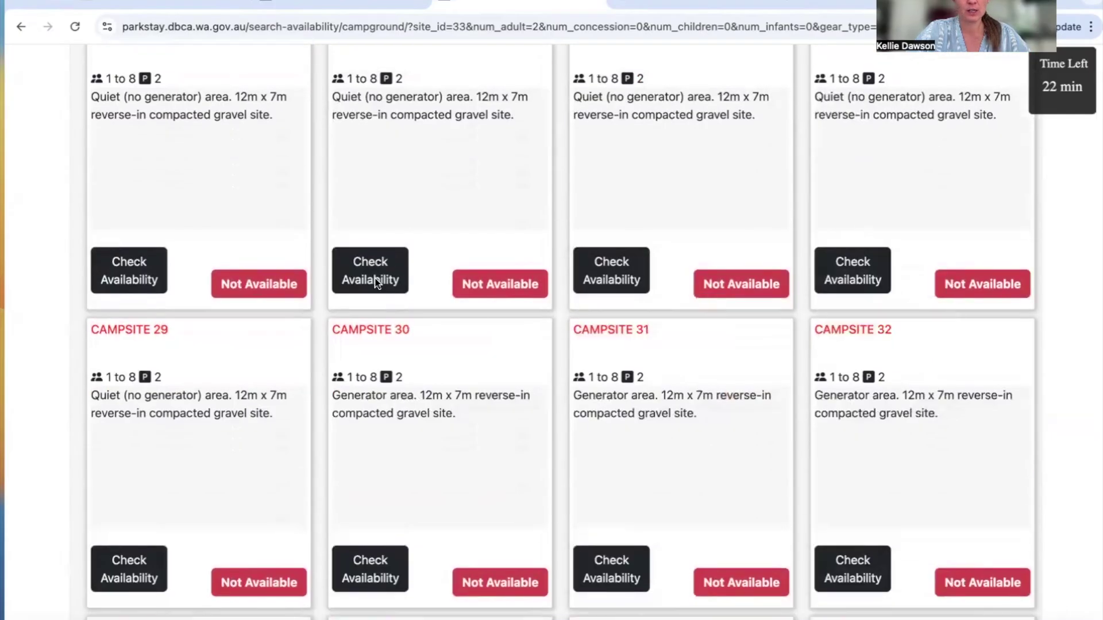
pyautogui.moveTo(133, 281)
pyautogui.scroll(-5, 133, 281)
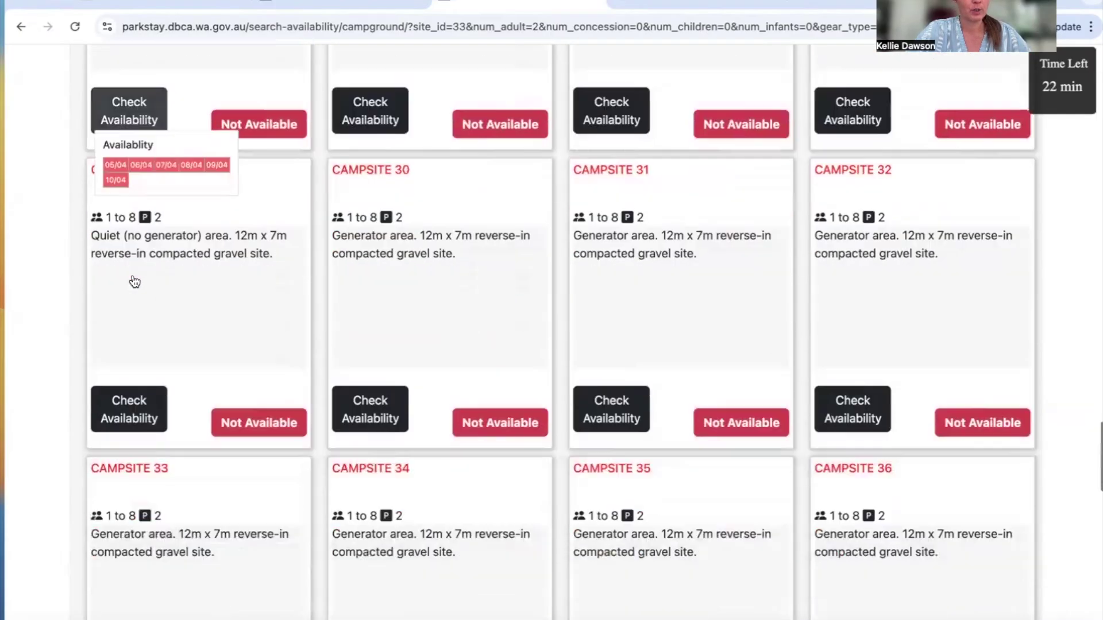
pyautogui.moveTo(371, 302)
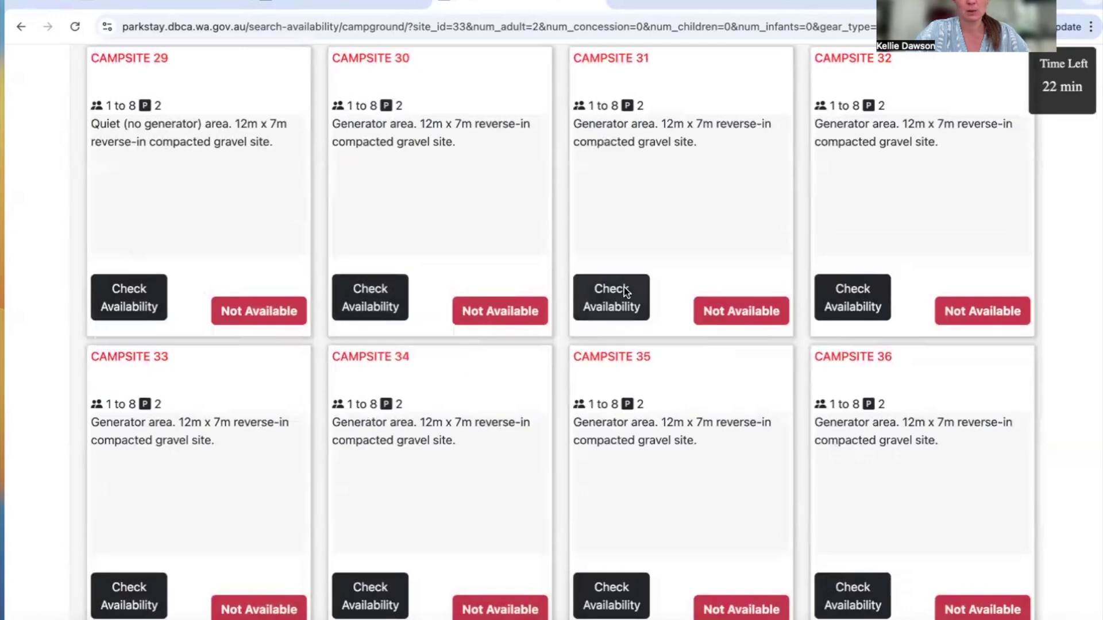
pyautogui.moveTo(856, 299)
# - Check the night-by-night availability of campsites 33 to 40
pyautogui.scroll(-5, 855, 298)
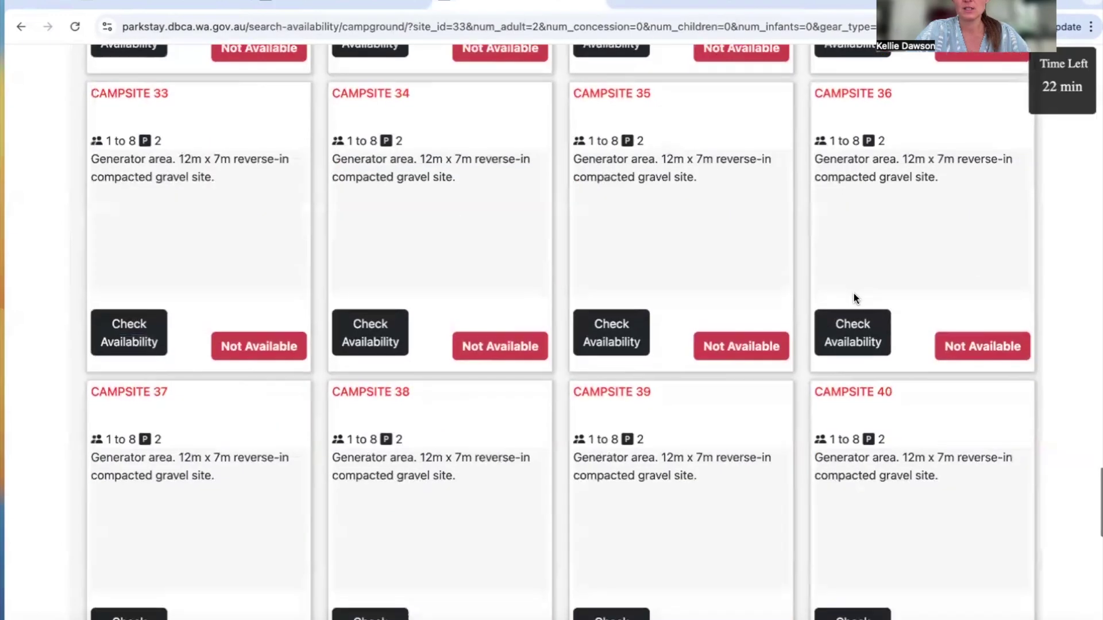
pyautogui.moveTo(361, 325)
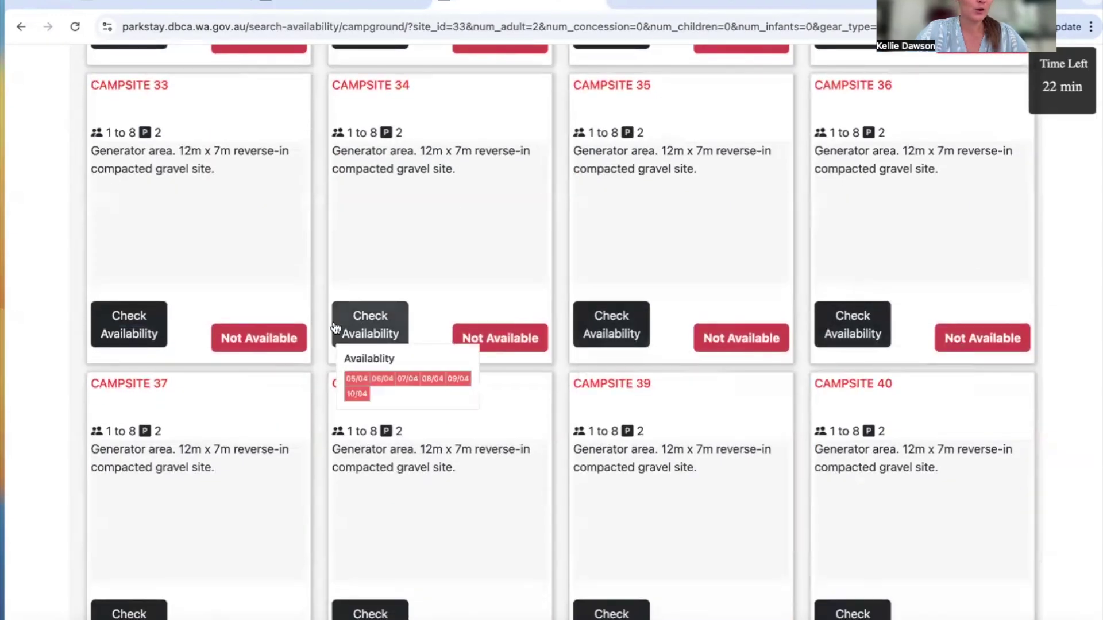
pyautogui.moveTo(132, 319)
pyautogui.scroll(-3, 123, 339)
pyautogui.scroll(-2, 123, 339)
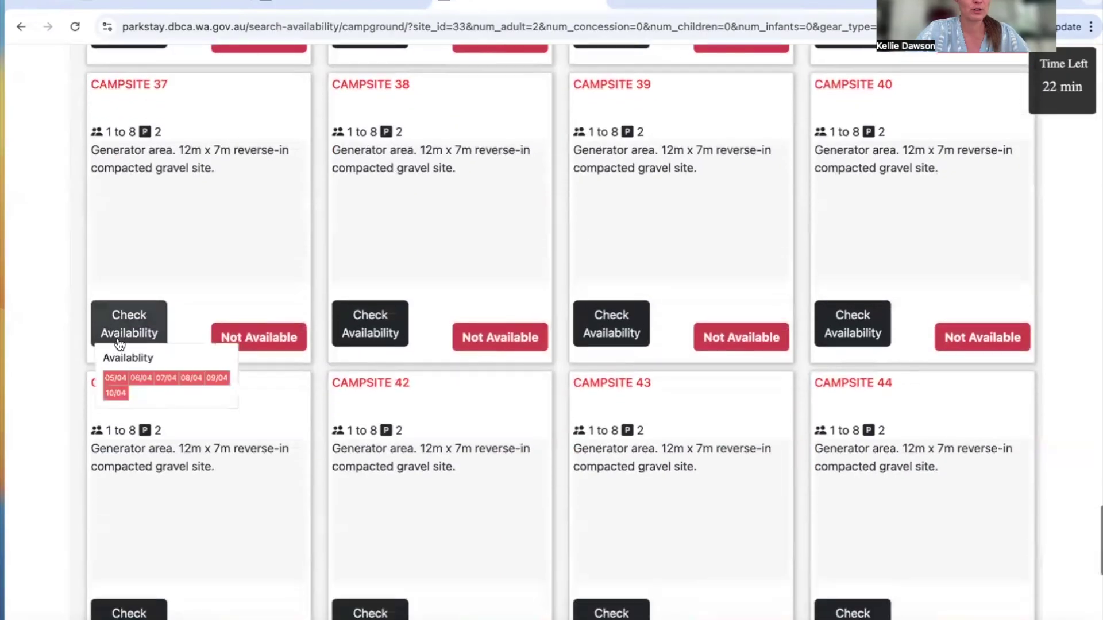
pyautogui.moveTo(611, 320)
# - Check the night-by-night availability of the last campsites, 41 to 46
pyautogui.scroll(-3, 611, 319)
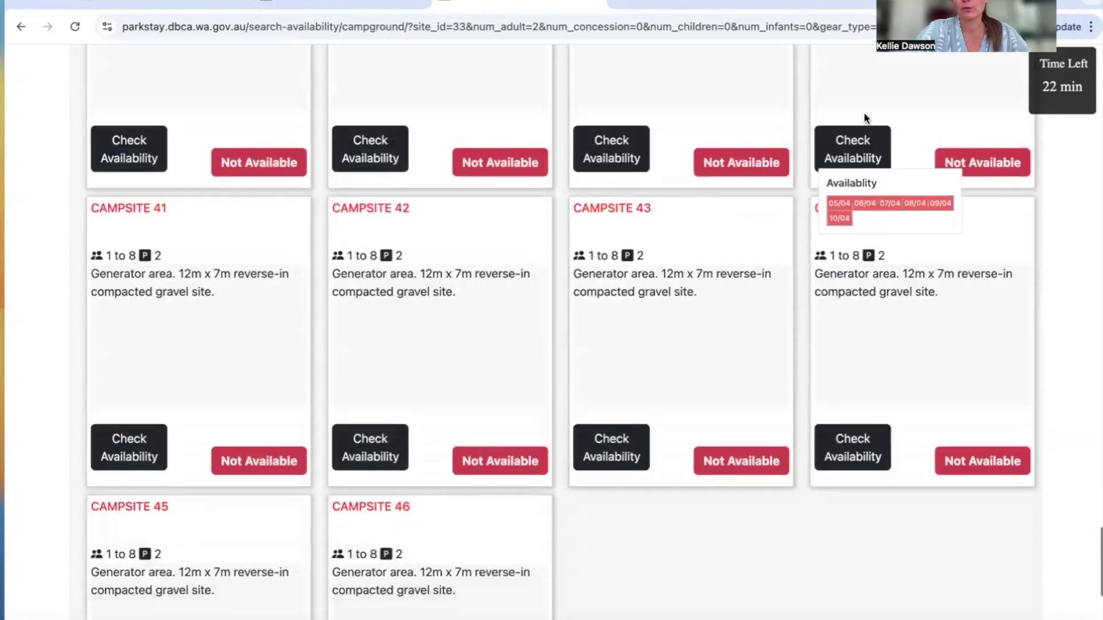
pyautogui.moveTo(858, 453)
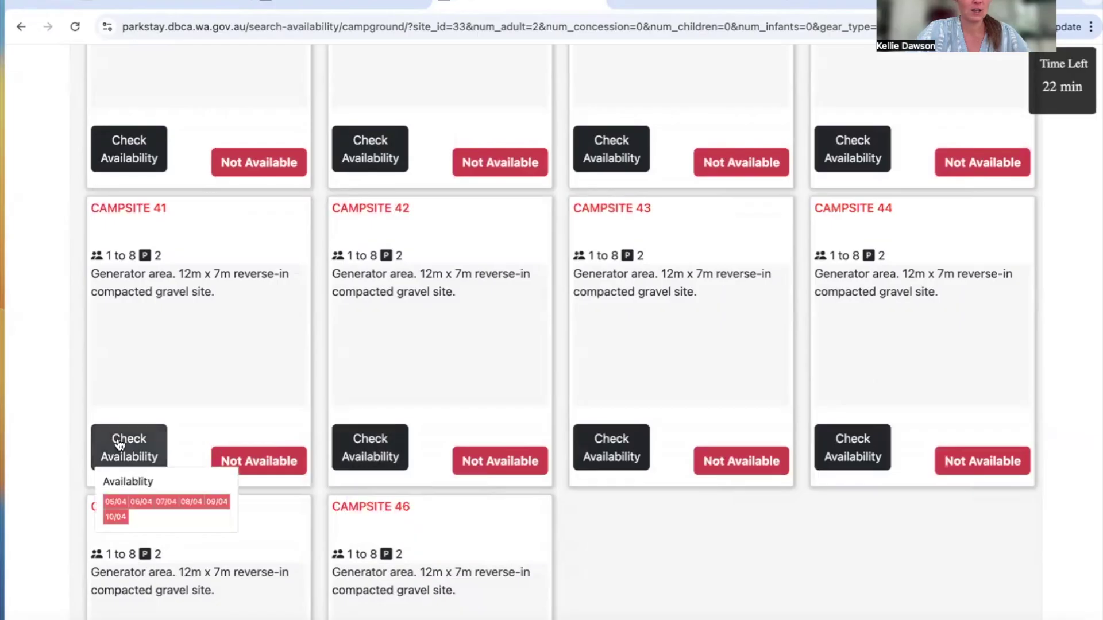
pyautogui.scroll(-5, 118, 448)
pyautogui.moveTo(124, 460)
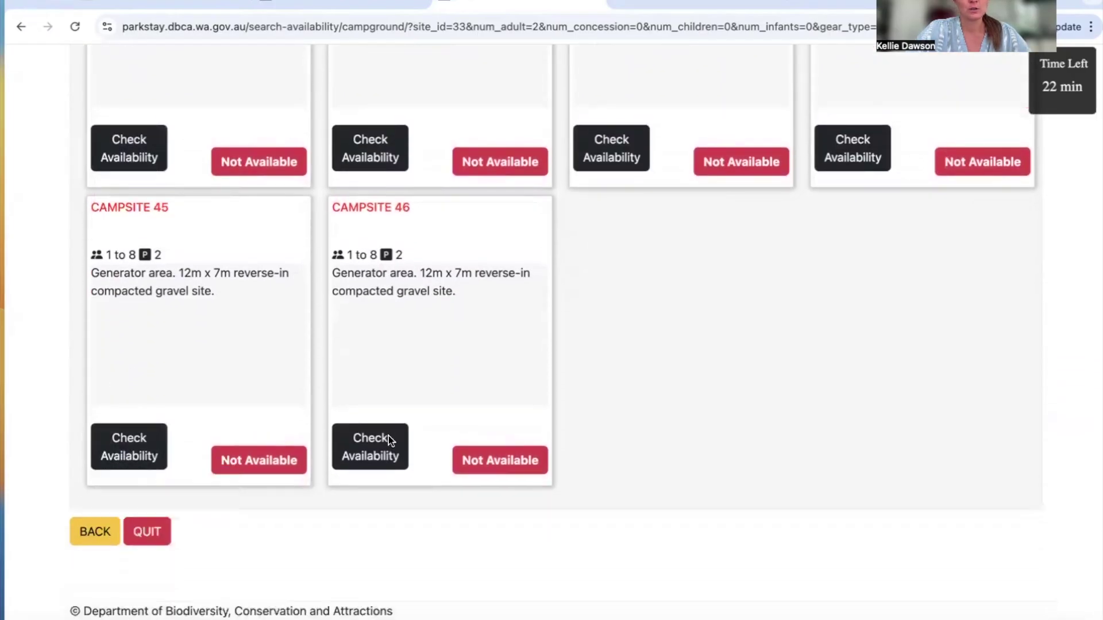
# - Go back to the first row of campsites and review campsite 04's nightly availability again
pyautogui.scroll(13, 476, 363)
pyautogui.scroll(20, 477, 367)
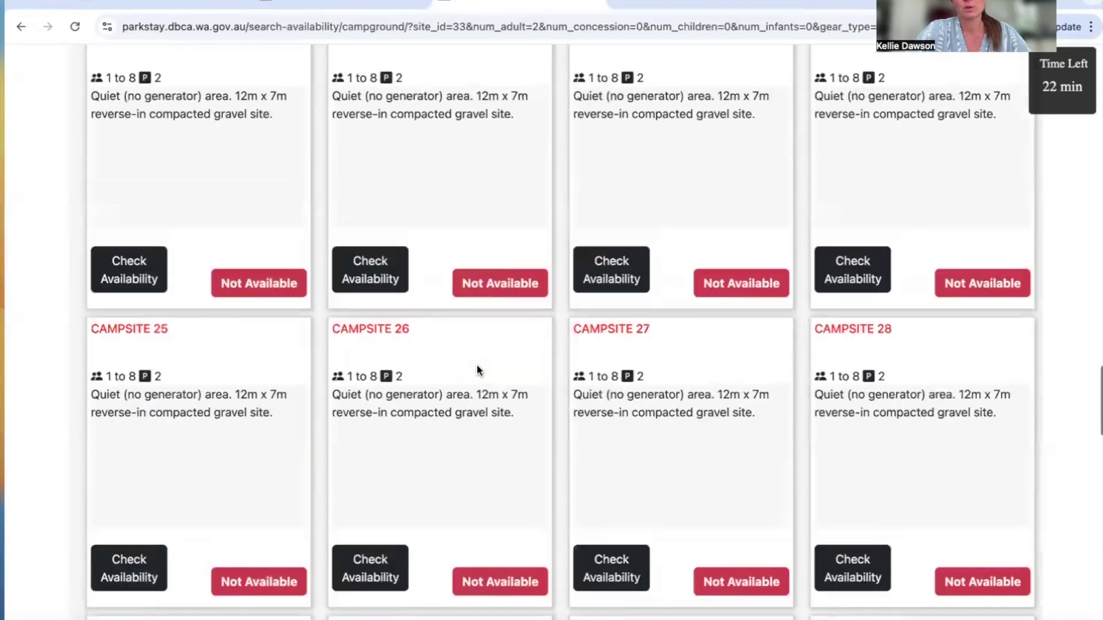
pyautogui.scroll(-1, 476, 364)
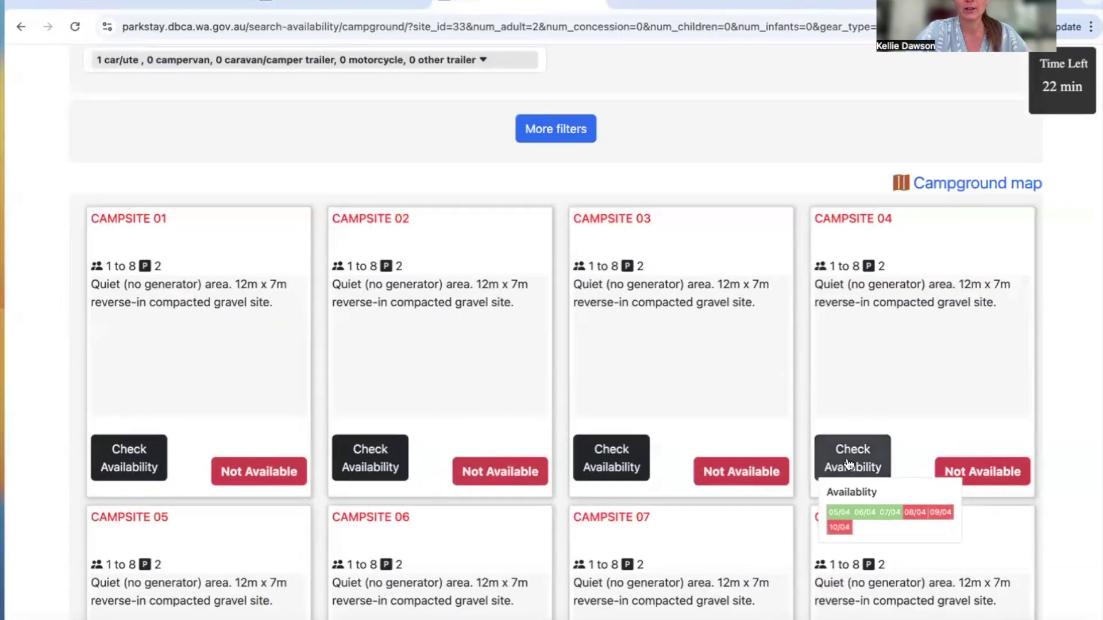
# - Set the Osprey Bay stay to arrive 5 April 2026 and depart 8 April 2026
pyautogui.scroll(4, 661, 332)
pyautogui.scroll(-7, 661, 332)
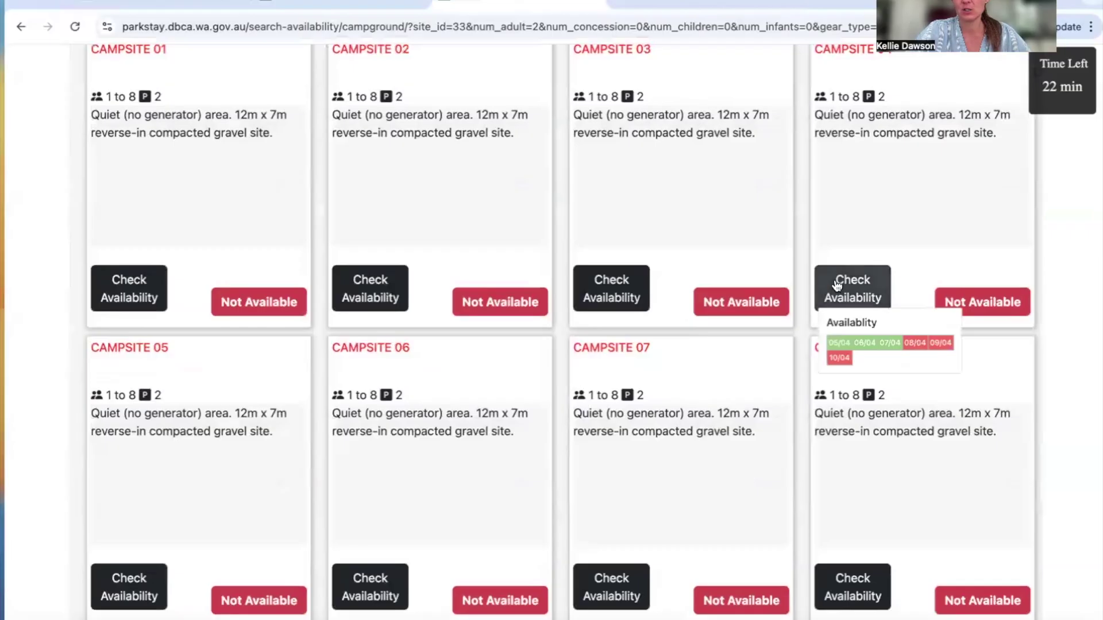
pyautogui.scroll(11, 549, 307)
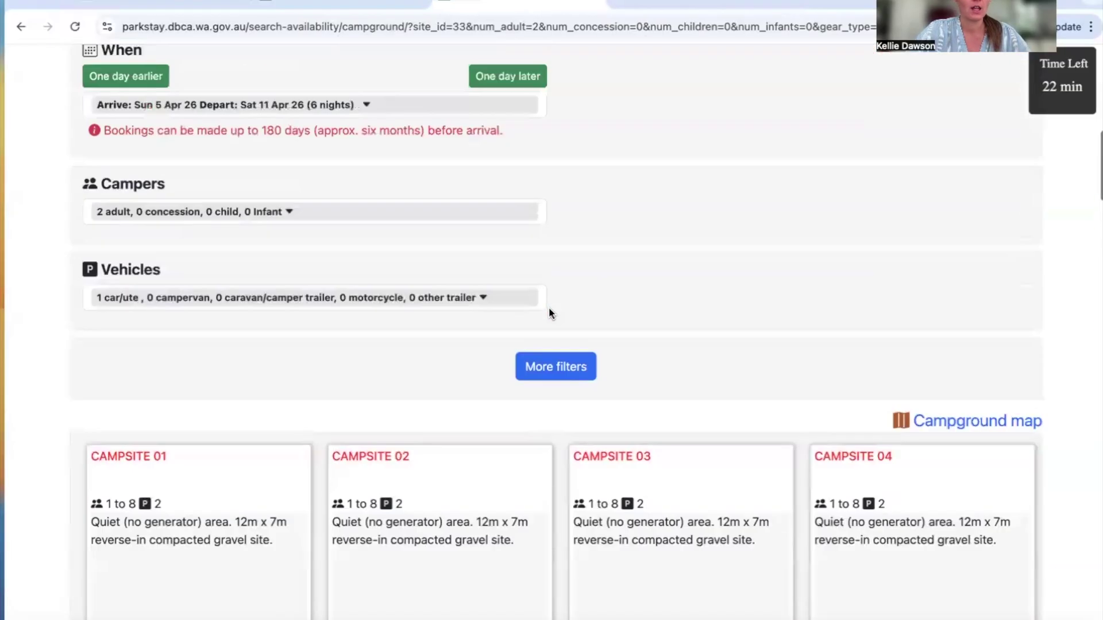
pyautogui.click(367, 347)
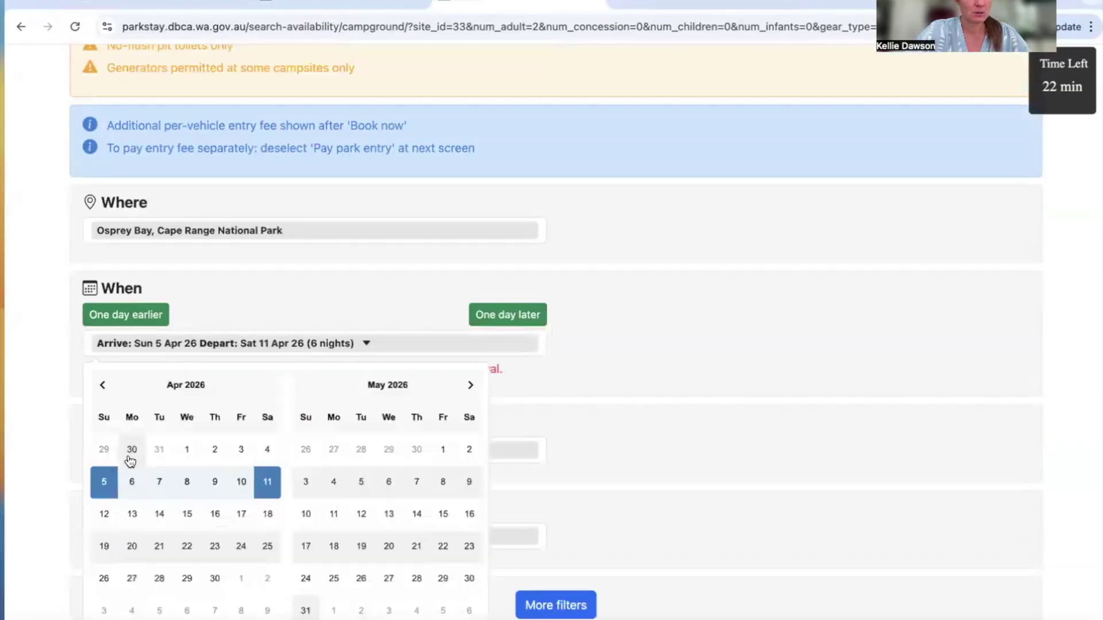
pyautogui.click(161, 481)
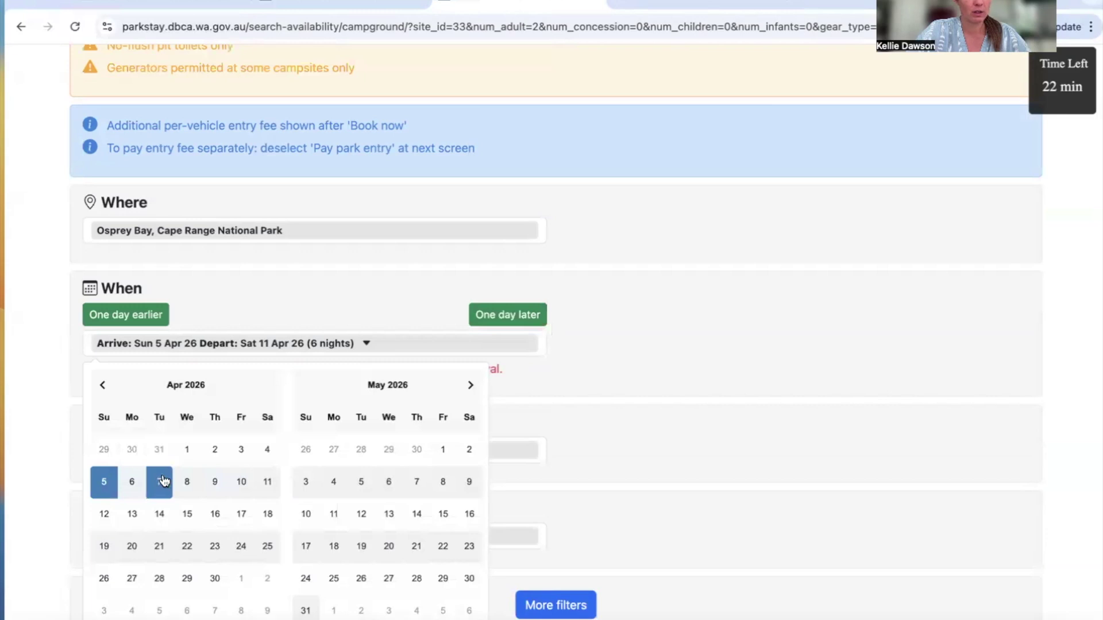
pyautogui.click(104, 482)
pyautogui.click(187, 484)
pyautogui.click(106, 485)
pyautogui.click(187, 483)
pyautogui.scroll(-1, 406, 325)
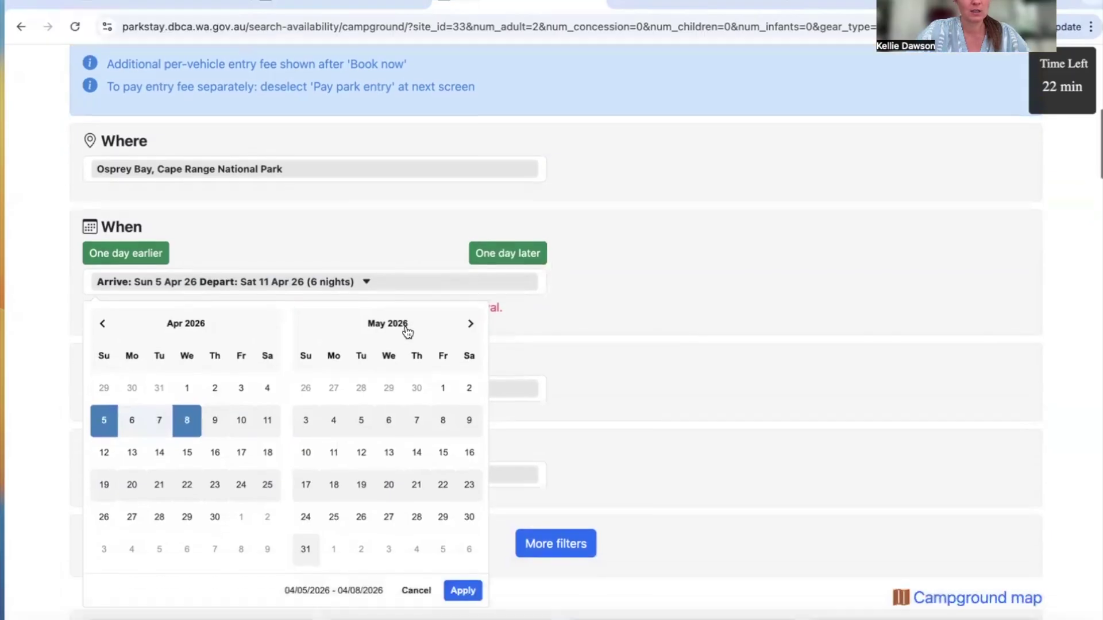
pyautogui.click(464, 588)
# - Check campsite 04's nightly availability for the shortened stay
pyautogui.scroll(-6, 540, 449)
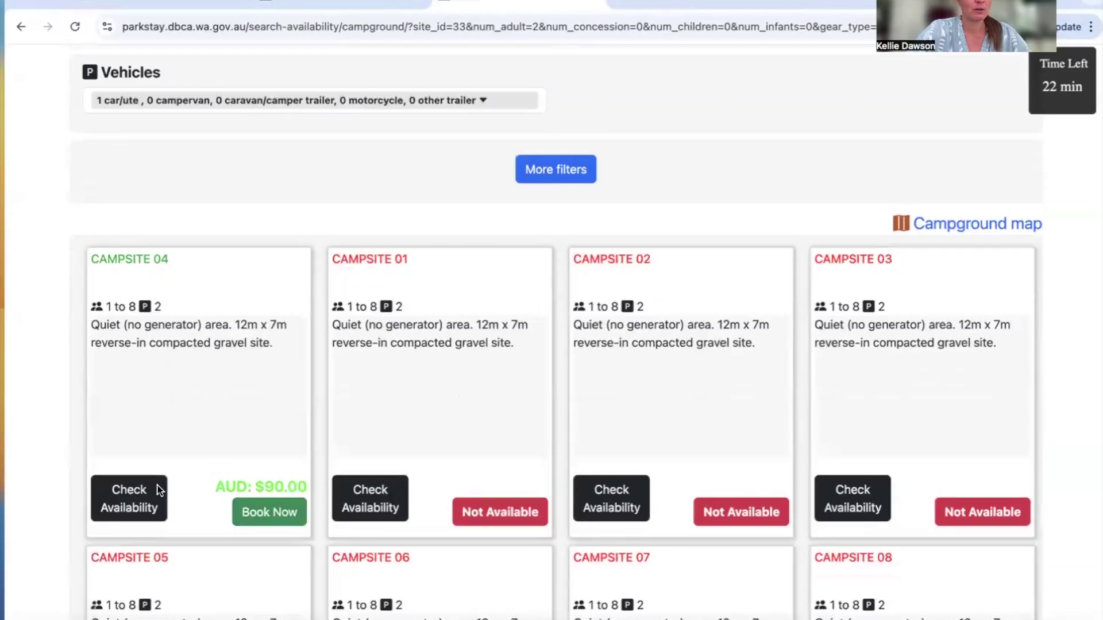
pyautogui.click(125, 494)
pyautogui.click(127, 493)
pyautogui.click(131, 490)
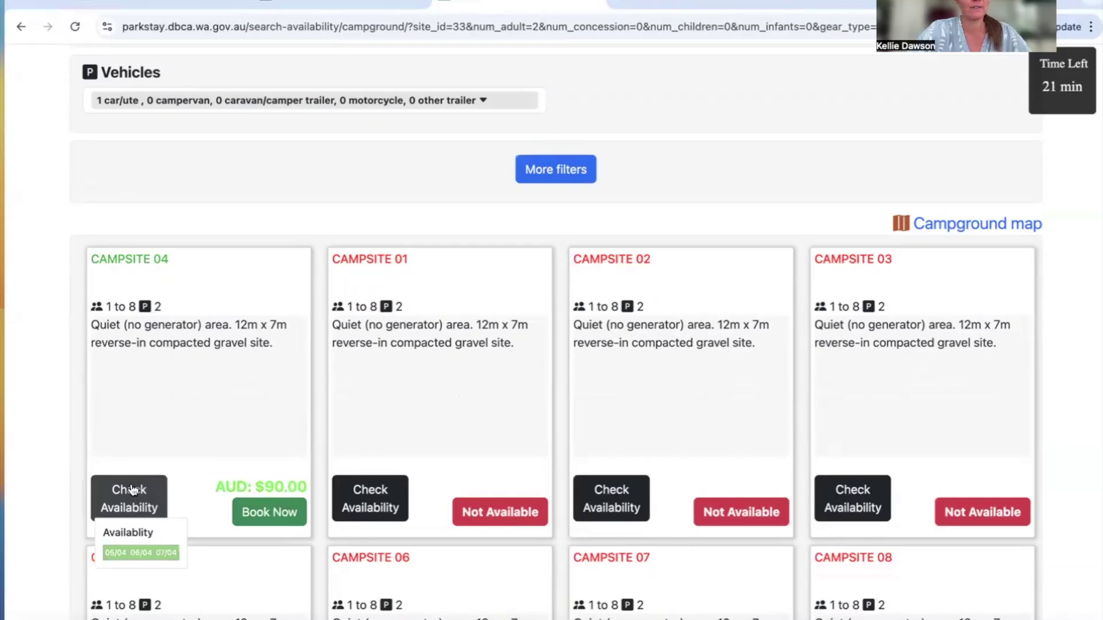
# - Add two children aged 6-15 to the campers for the Osprey Bay stay
pyautogui.scroll(6, 130, 489)
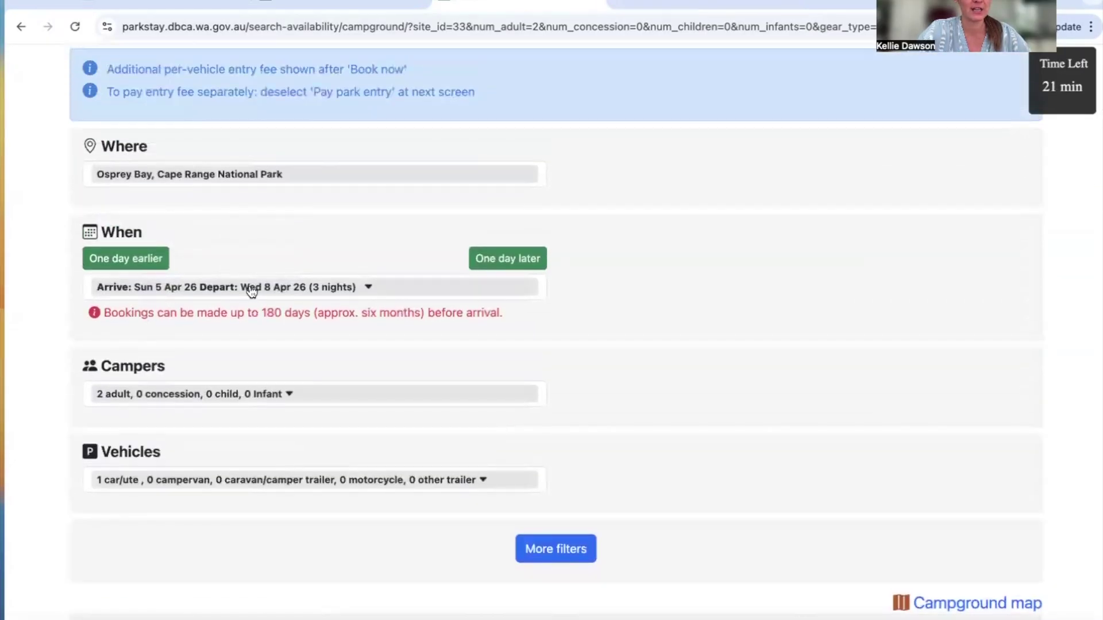
pyautogui.scroll(-3, 251, 291)
pyautogui.click(184, 192)
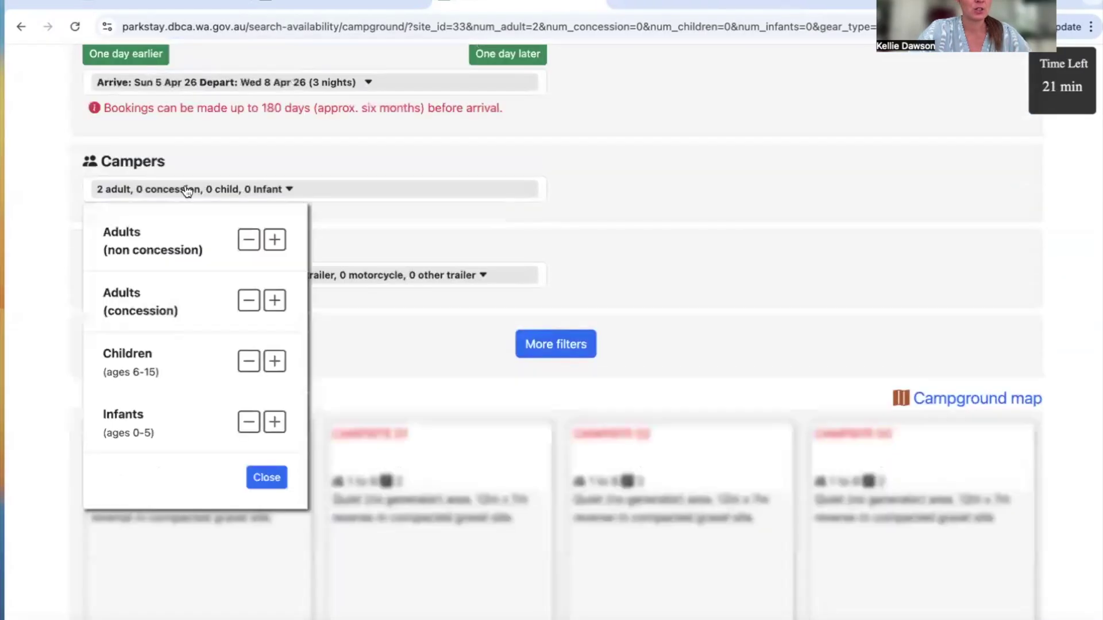
pyautogui.click(275, 361)
pyautogui.click(274, 361)
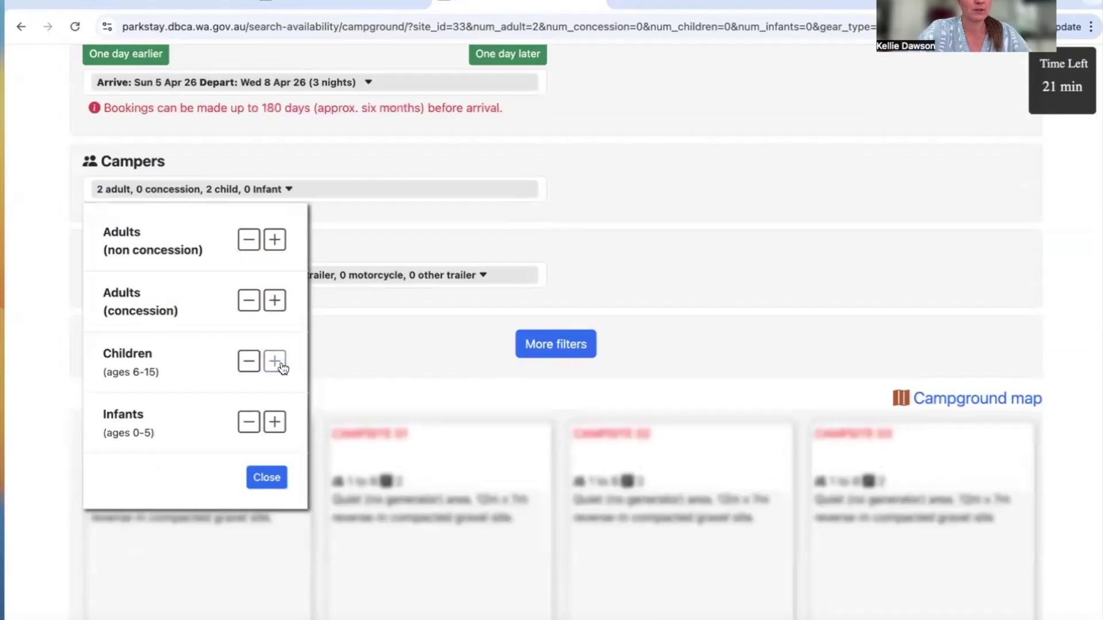
pyautogui.click(274, 487)
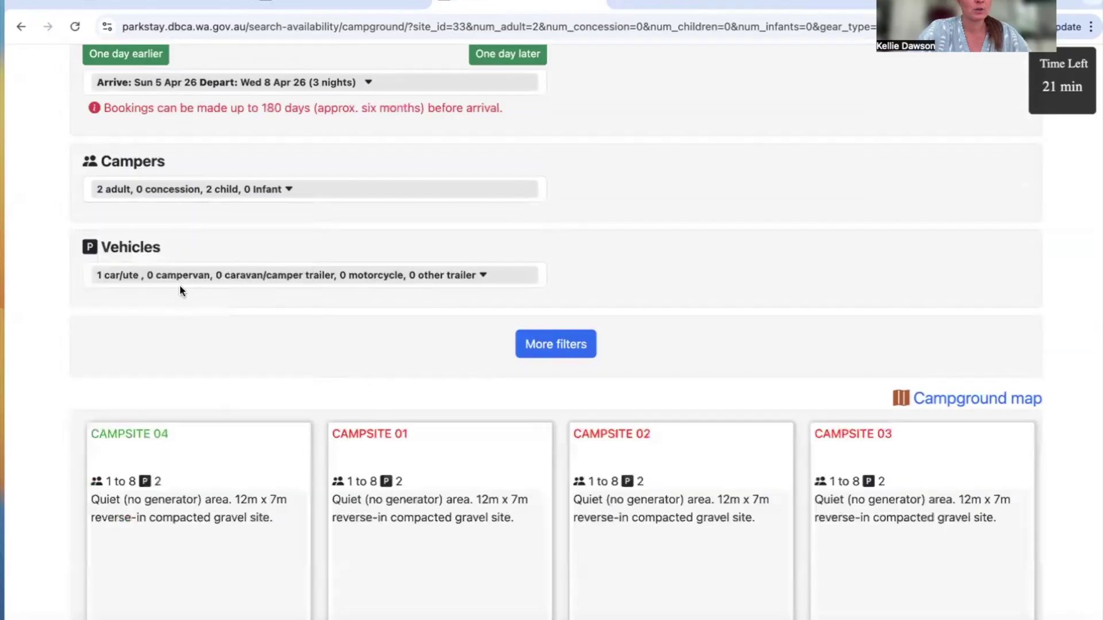
# - Add one caravan/camper trailer to the vehicles for the Osprey Bay stay
pyautogui.click(181, 282)
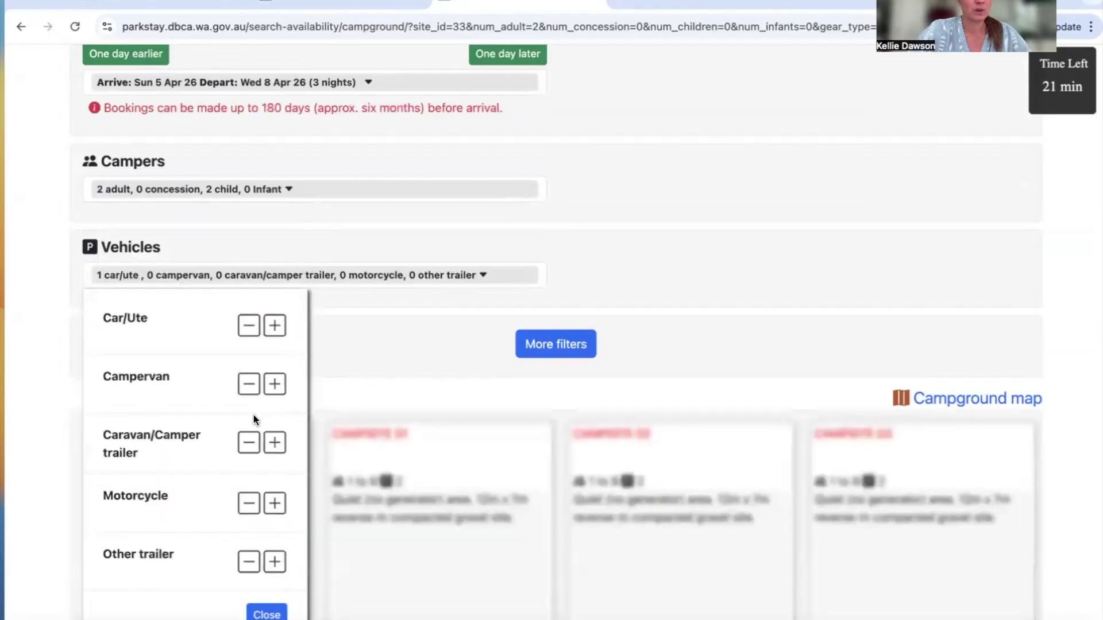
pyautogui.click(275, 443)
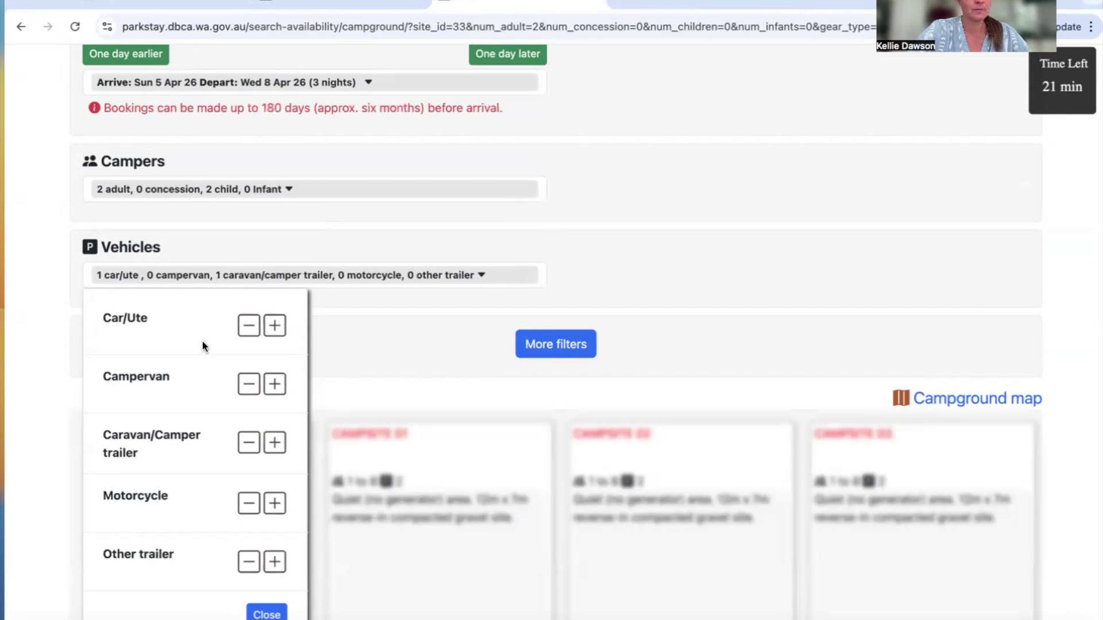
pyautogui.click(253, 276)
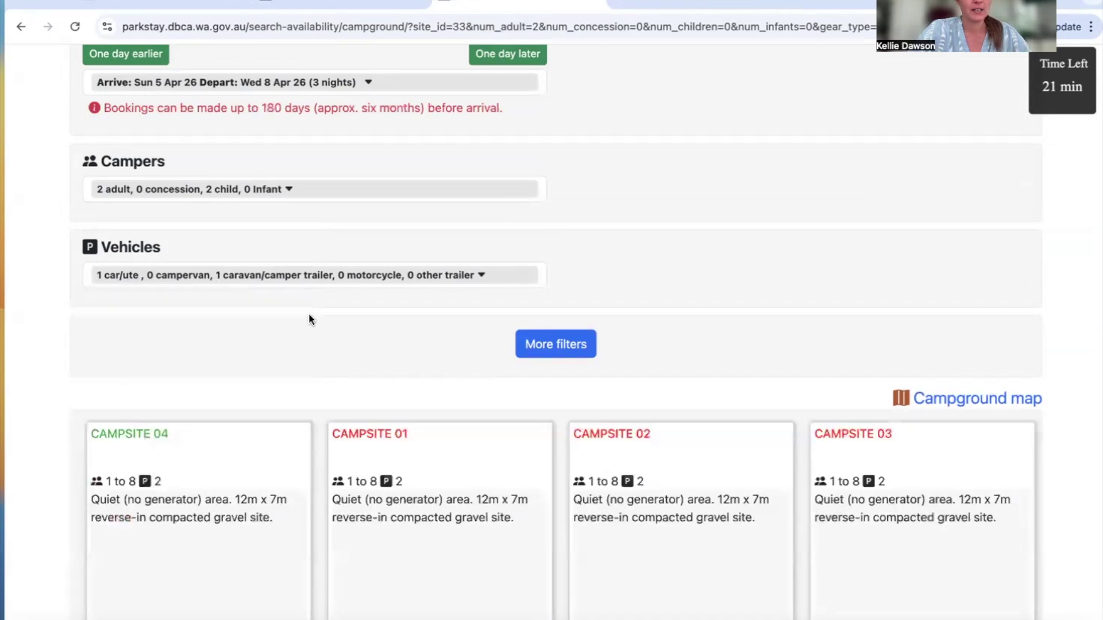
# - Start booking campsite 04 at Osprey Bay
pyautogui.scroll(-3, 308, 313)
pyautogui.scroll(-2, 198, 350)
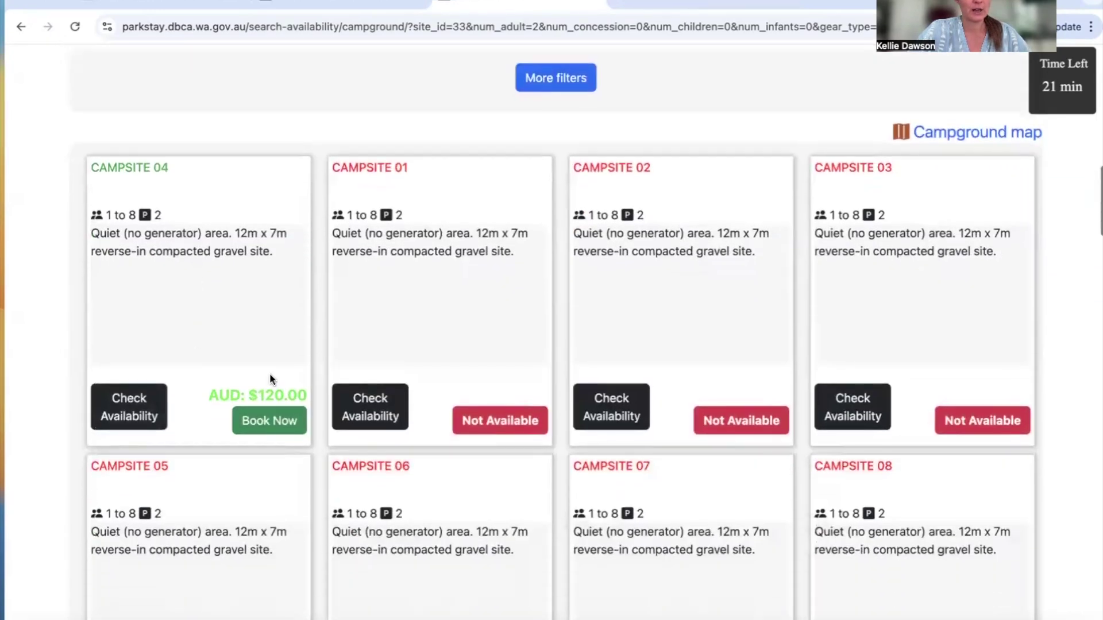
pyautogui.click(261, 426)
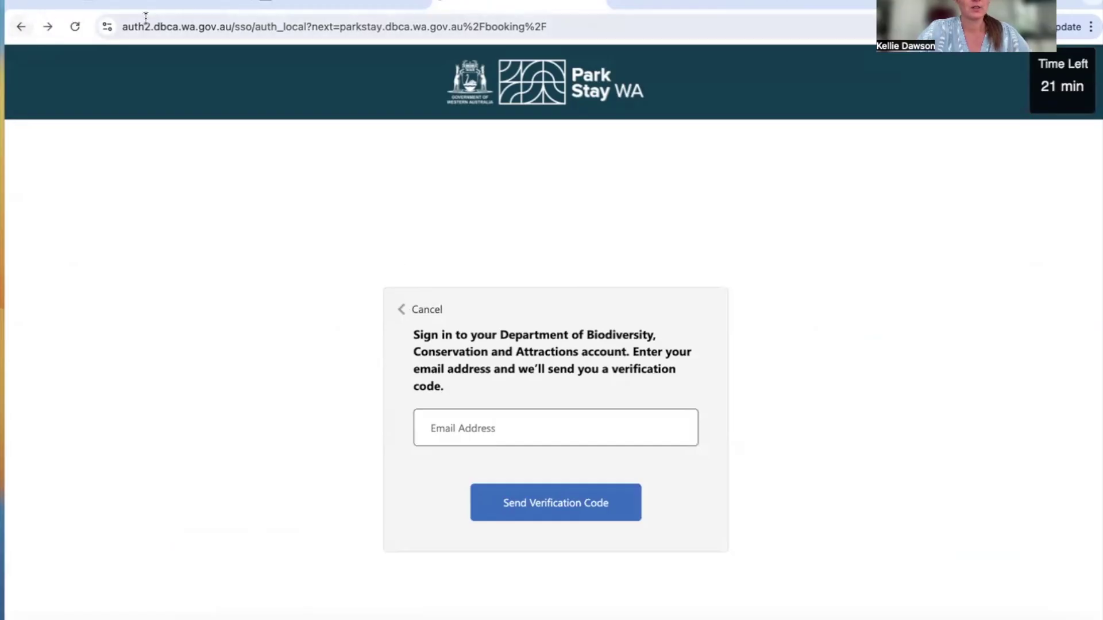
# - Go back from the sign-in page and quit the booking in progress to start again
pyautogui.click(21, 30)
pyautogui.scroll(-5, 260, 108)
pyautogui.scroll(6, 277, 122)
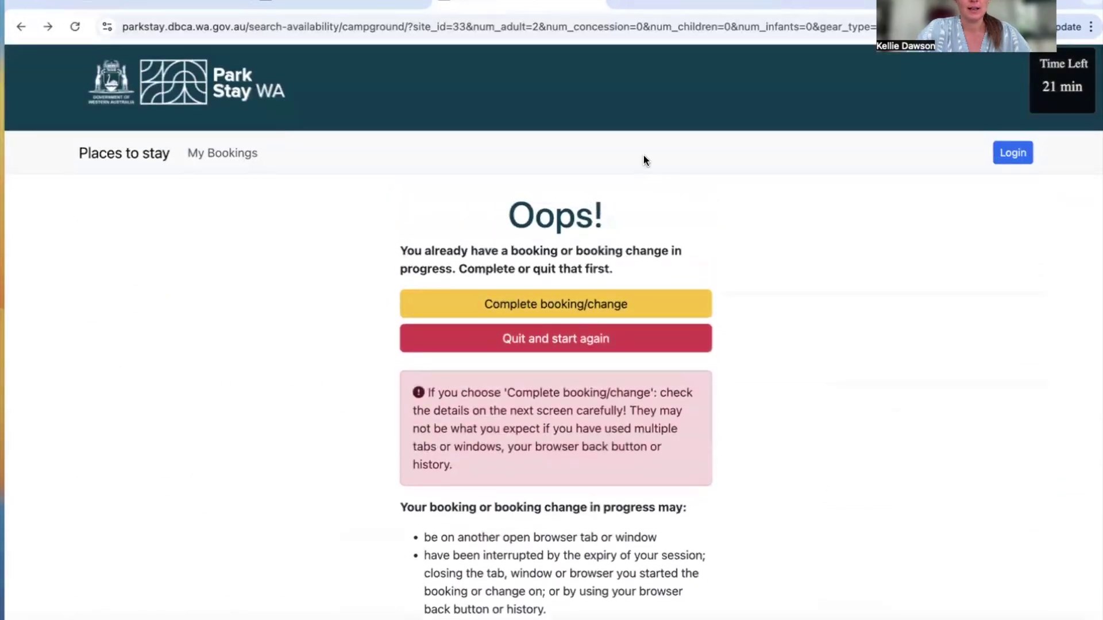
pyautogui.click(584, 338)
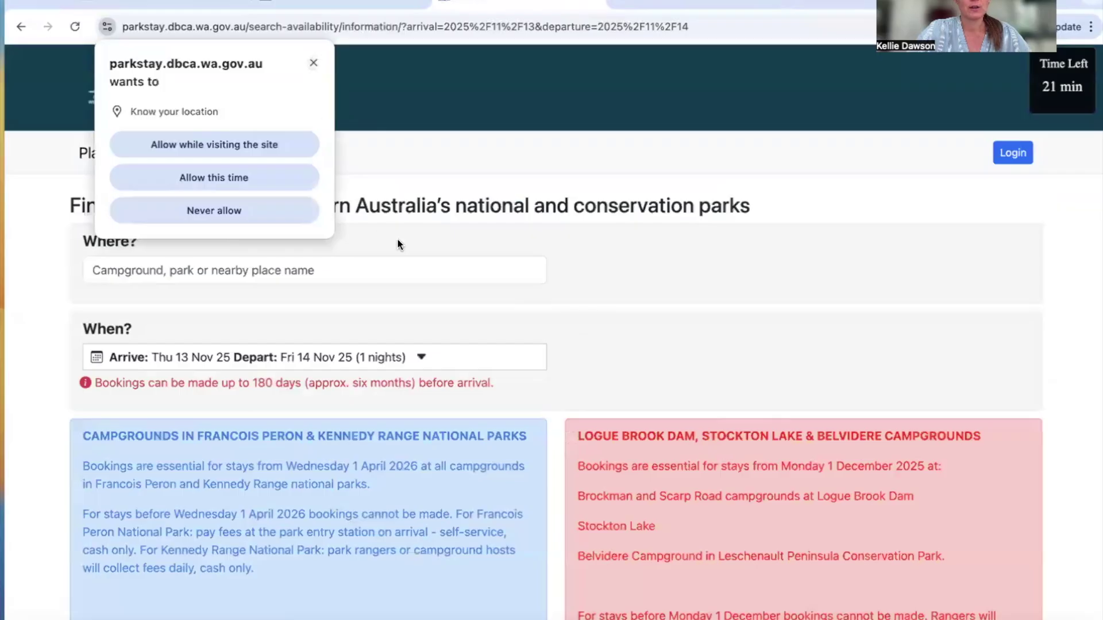
# - Dismiss the location request and choose Bungarra as the place to stay
pyautogui.click(314, 63)
pyautogui.click(199, 270)
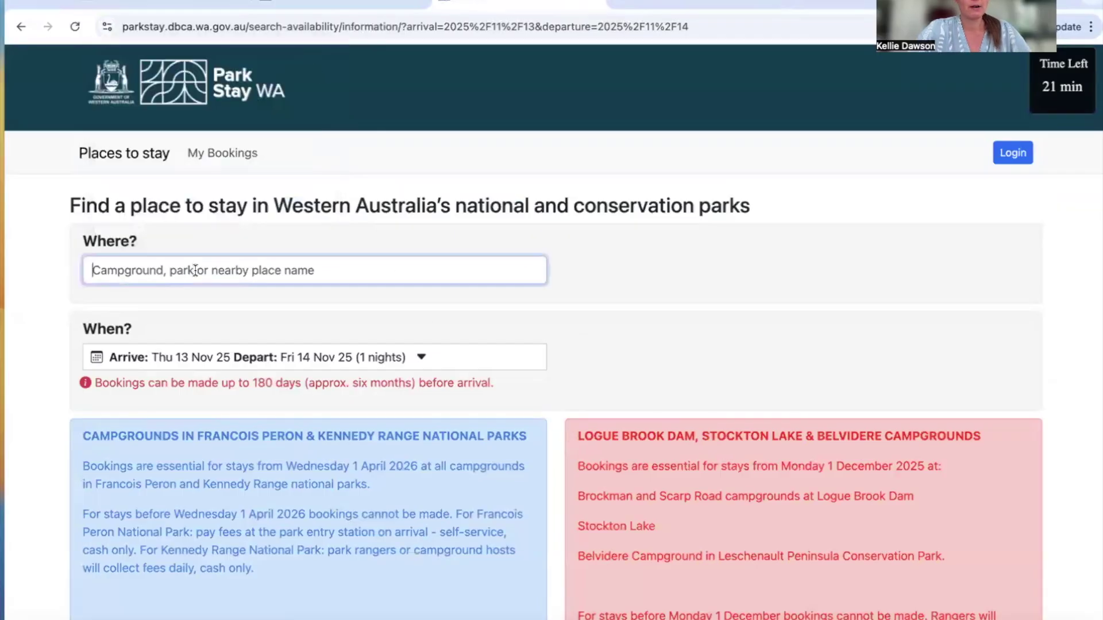
pyautogui.write('Bungarra')
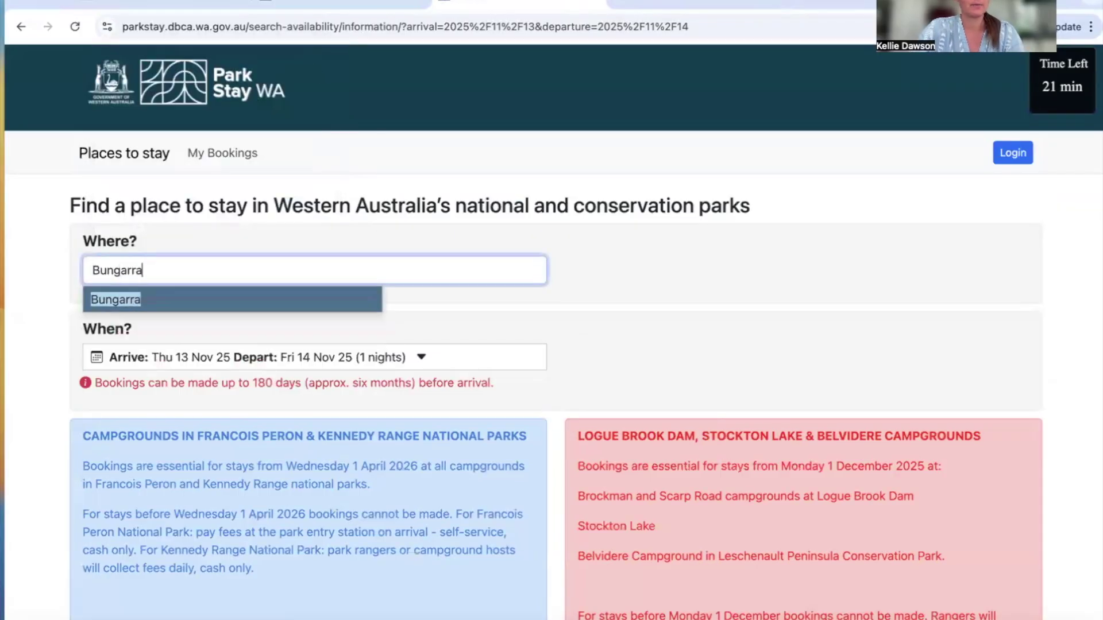
pyautogui.click(182, 297)
pyautogui.scroll(-2, 324, 322)
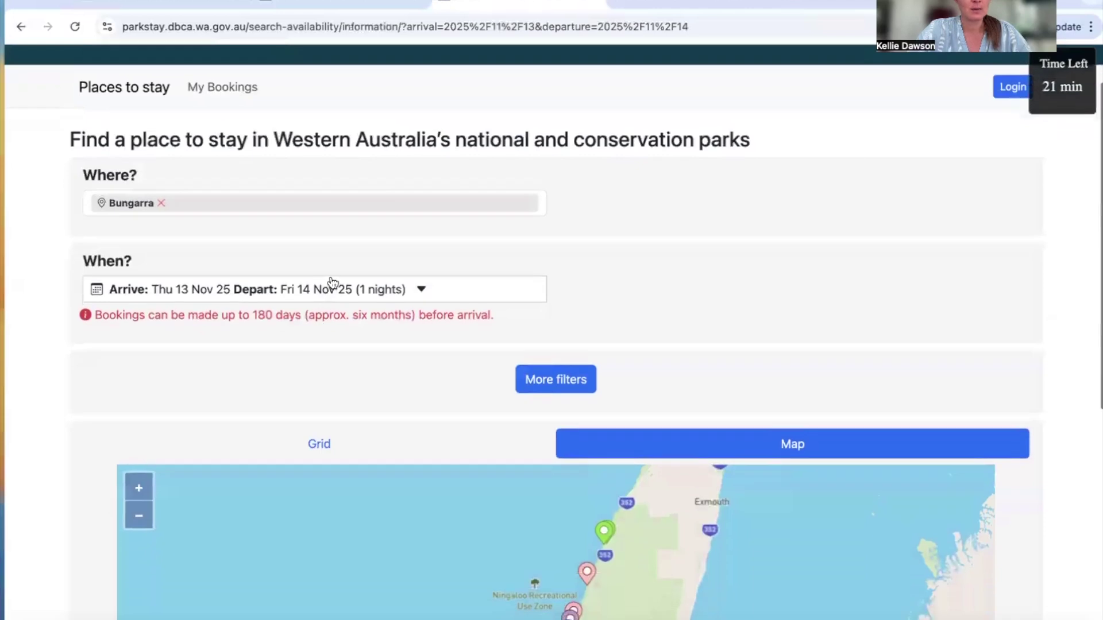
# - Set the Bungarra search to arrive 5 April 2026 and depart 11 April 2026
pyautogui.click(329, 285)
pyautogui.click(470, 331)
pyautogui.click(471, 332)
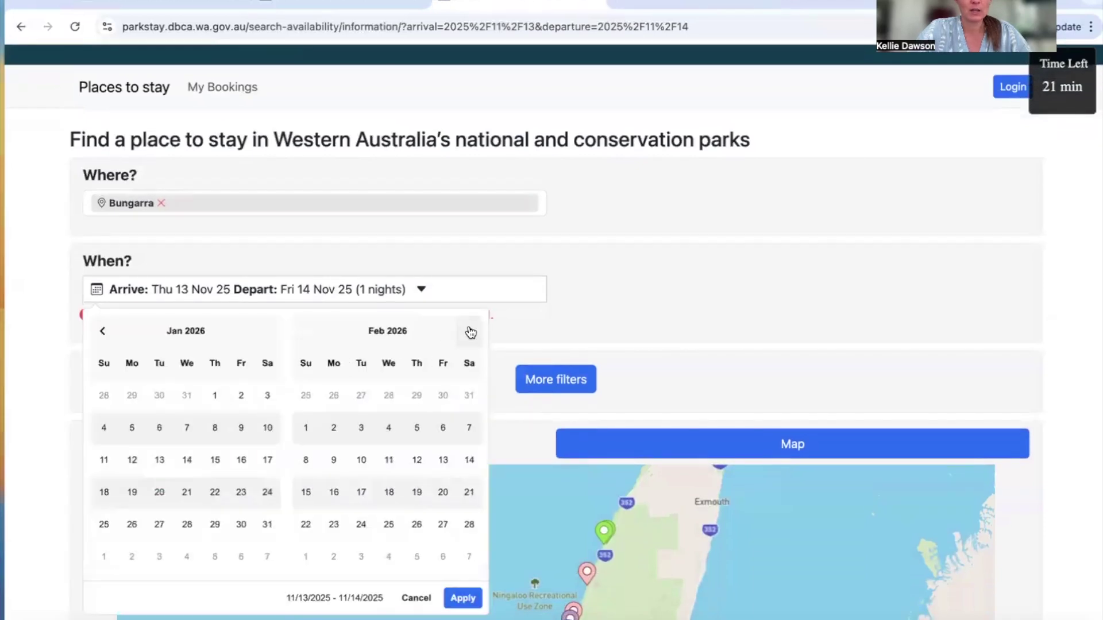
pyautogui.click(470, 332)
pyautogui.click(471, 331)
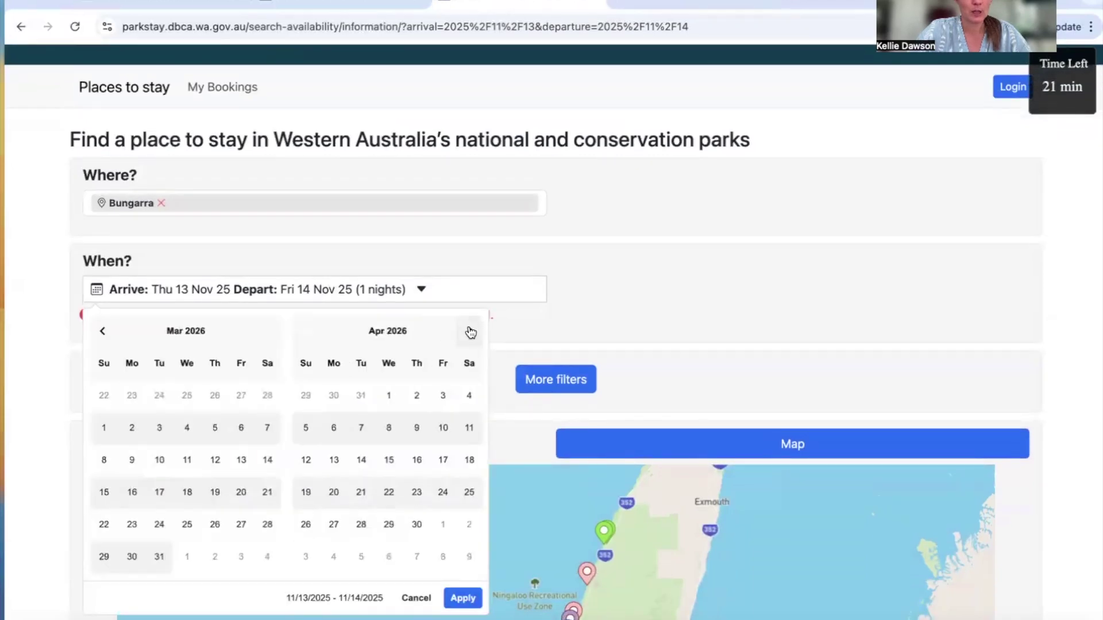
pyautogui.scroll(-1, 431, 333)
pyautogui.click(306, 381)
pyautogui.click(469, 381)
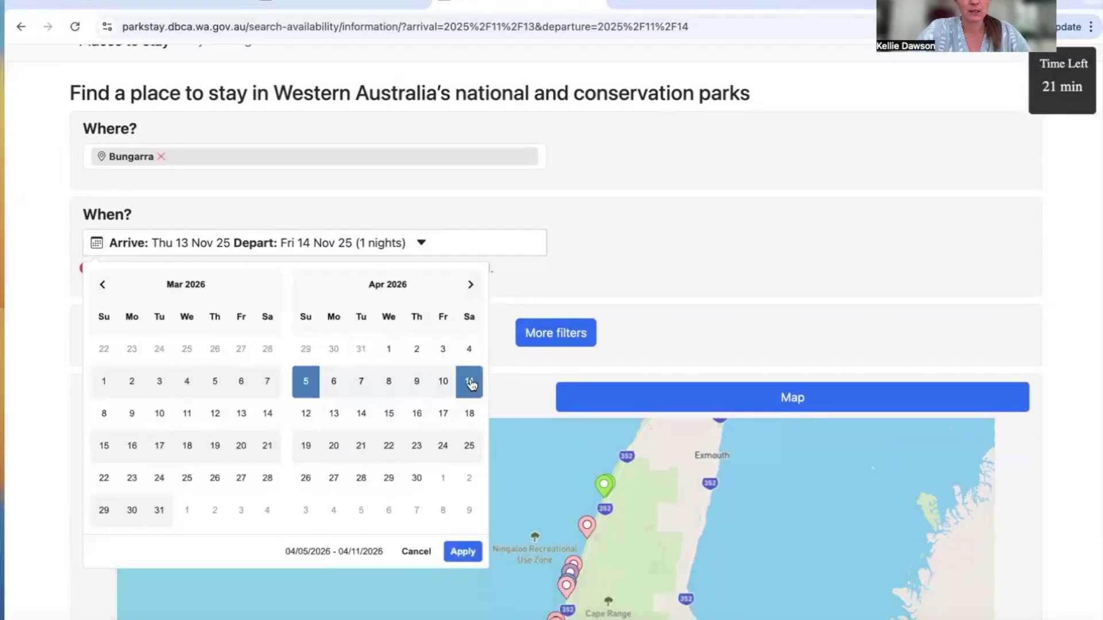
pyautogui.click(465, 547)
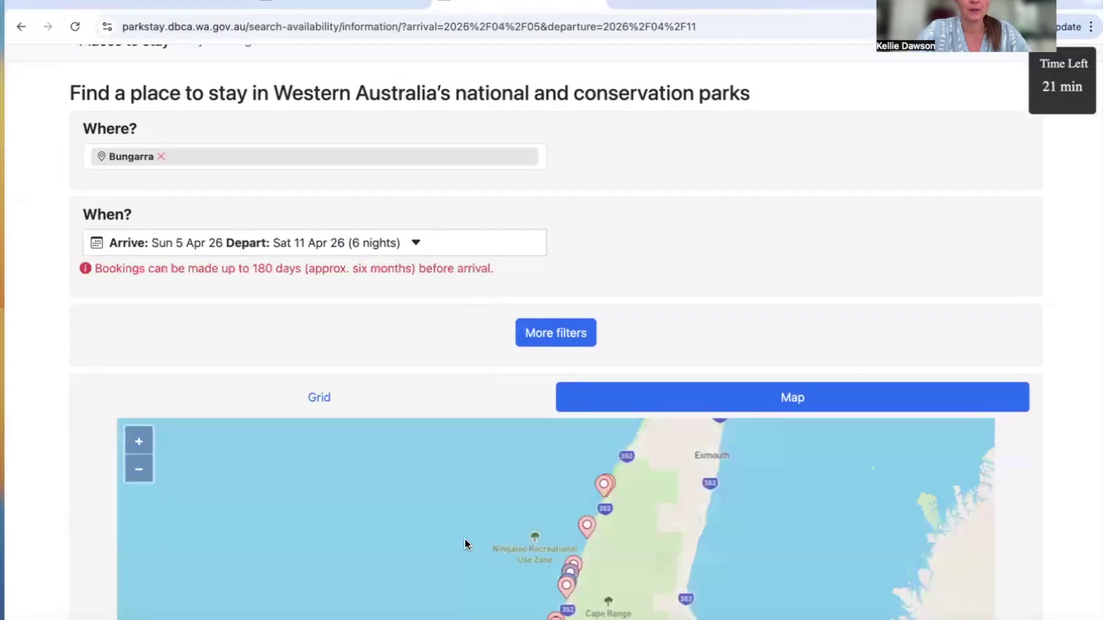
# - Show the search results as a grid and open the availability page for Bungarra
pyautogui.click(421, 397)
pyautogui.scroll(-3, 414, 339)
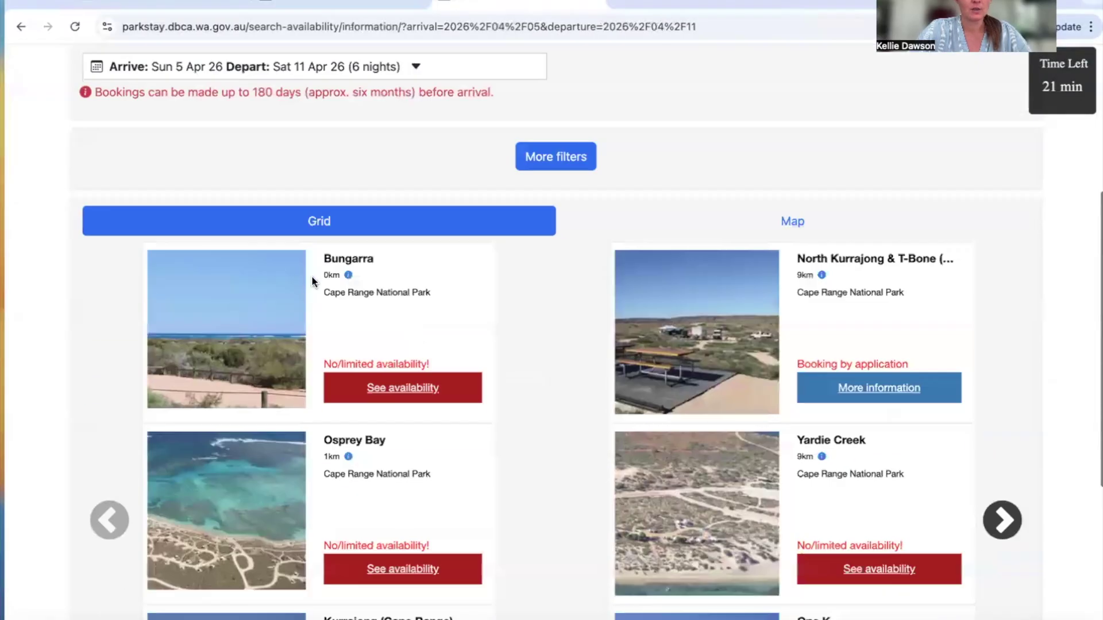
pyautogui.scroll(-2, 374, 246)
pyautogui.click(394, 284)
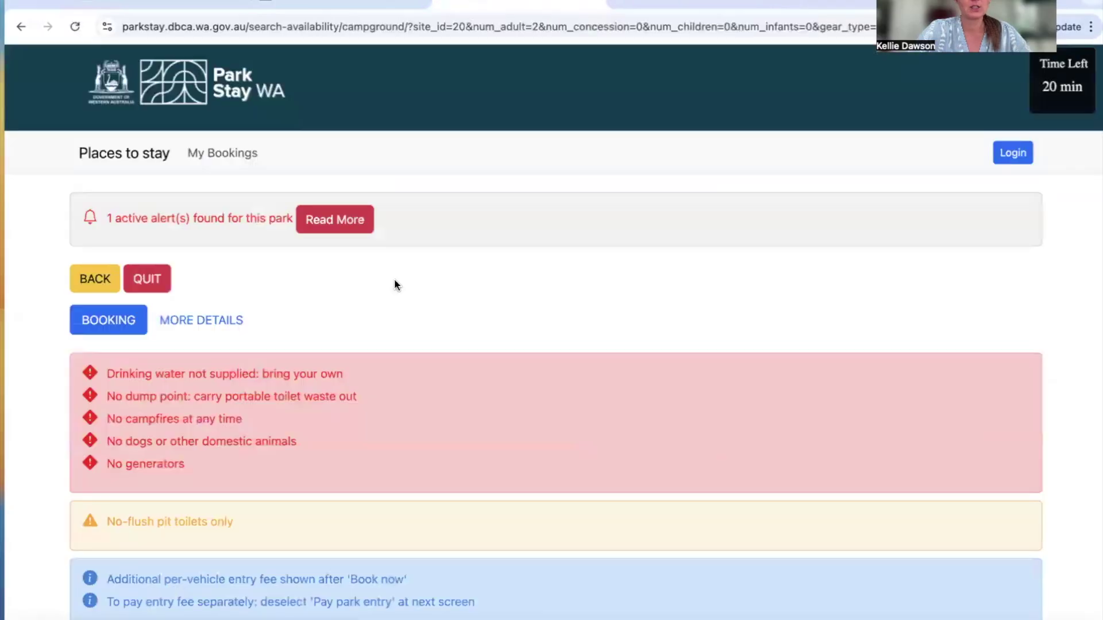
# - Check the night-by-night availability of Bungarra's campsites 01 to 05
pyautogui.scroll(-13, 432, 305)
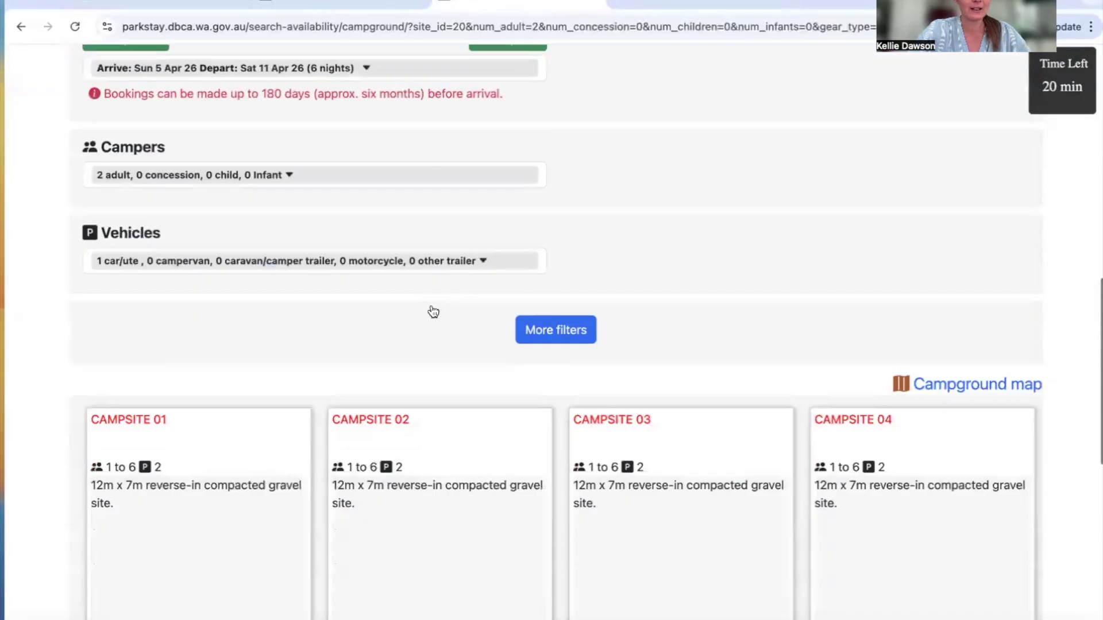
pyautogui.scroll(-4, 432, 311)
pyautogui.moveTo(371, 401)
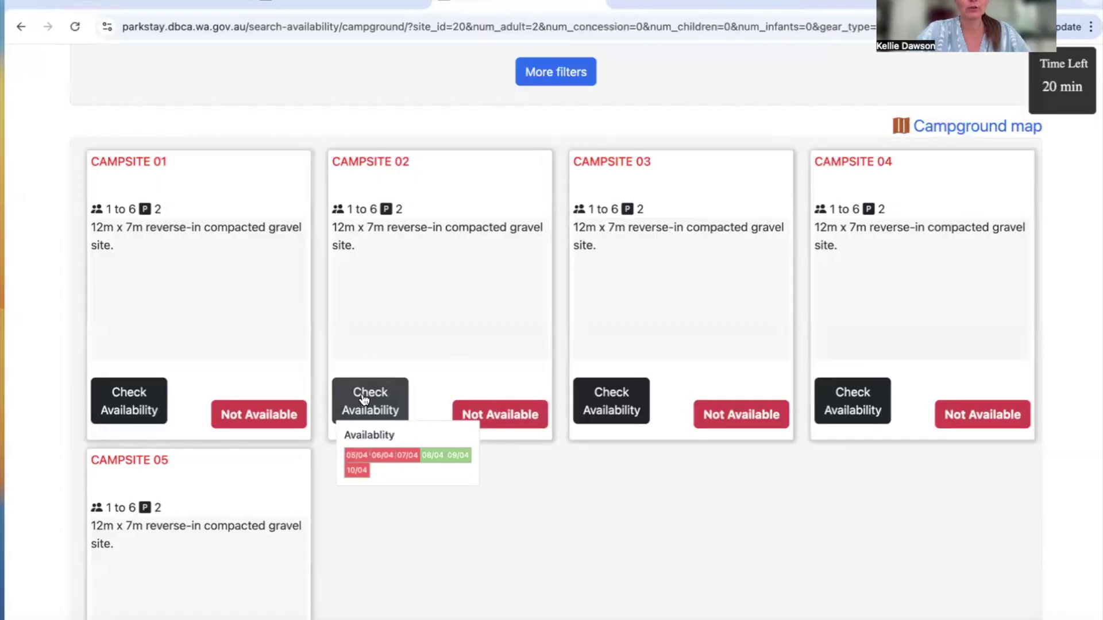
pyautogui.moveTo(613, 406)
pyautogui.moveTo(850, 408)
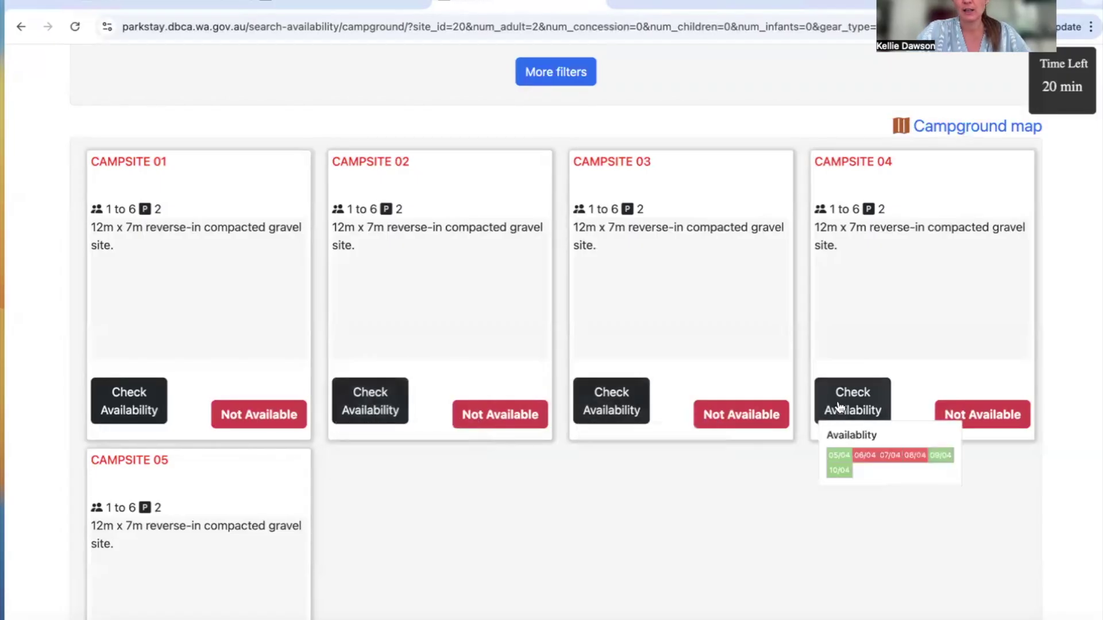
pyautogui.scroll(-1, 847, 408)
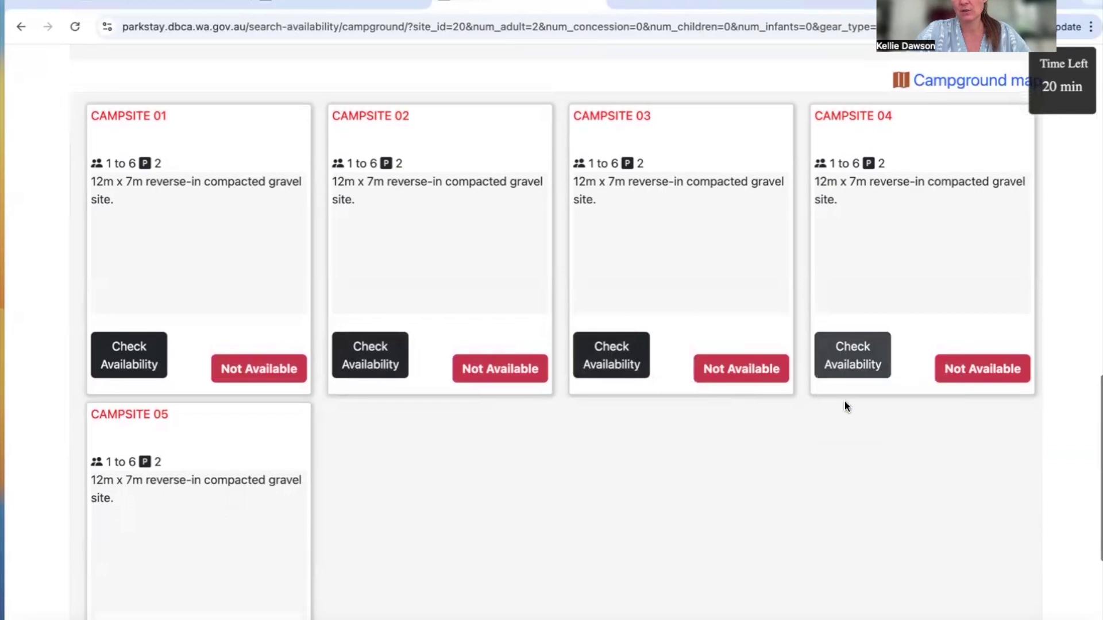
pyautogui.scroll(-4, 414, 430)
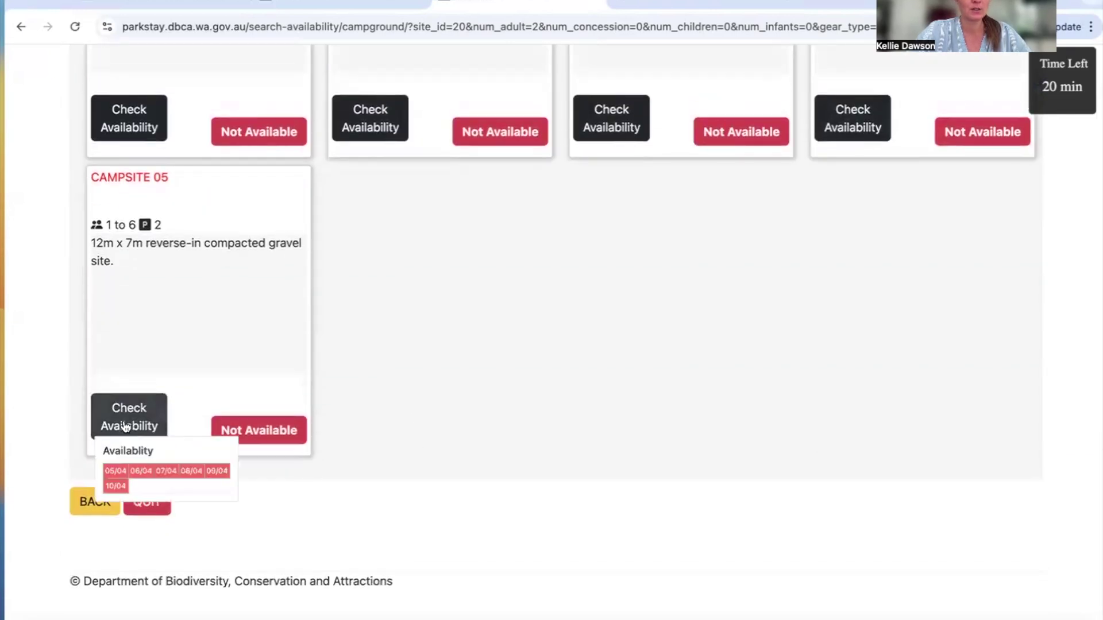
pyautogui.scroll(8, 529, 288)
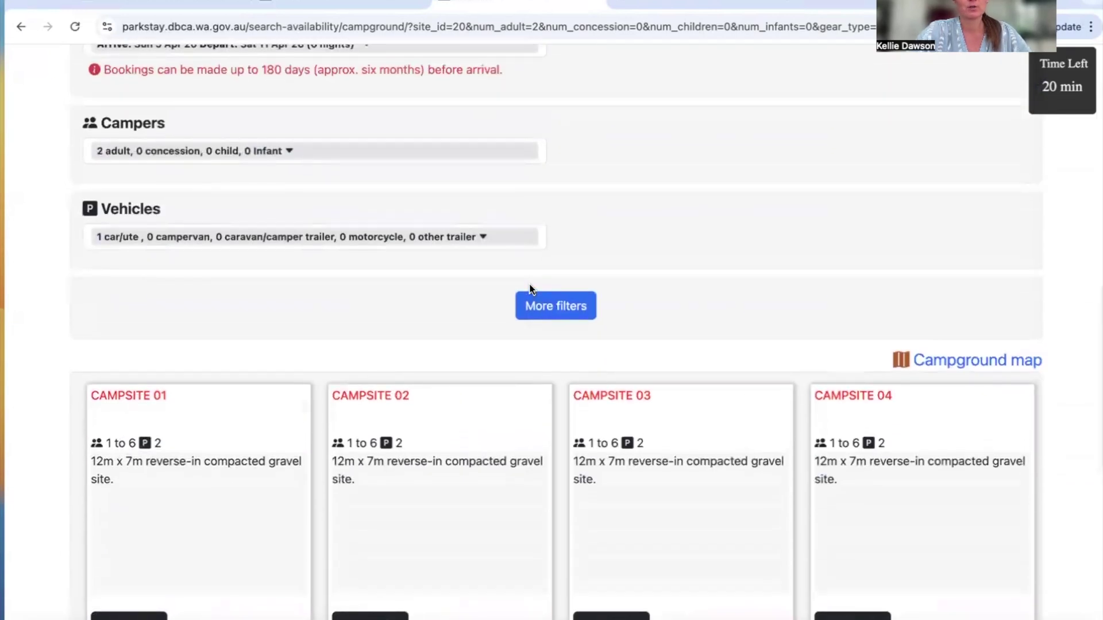
pyautogui.scroll(1, 530, 288)
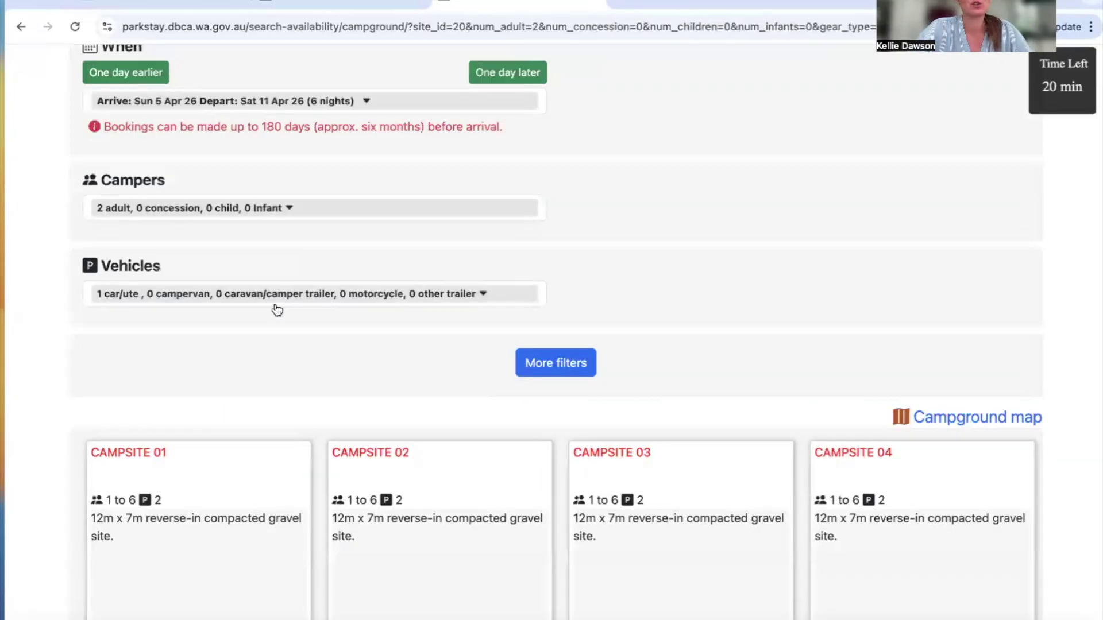
pyautogui.scroll(3, 323, 225)
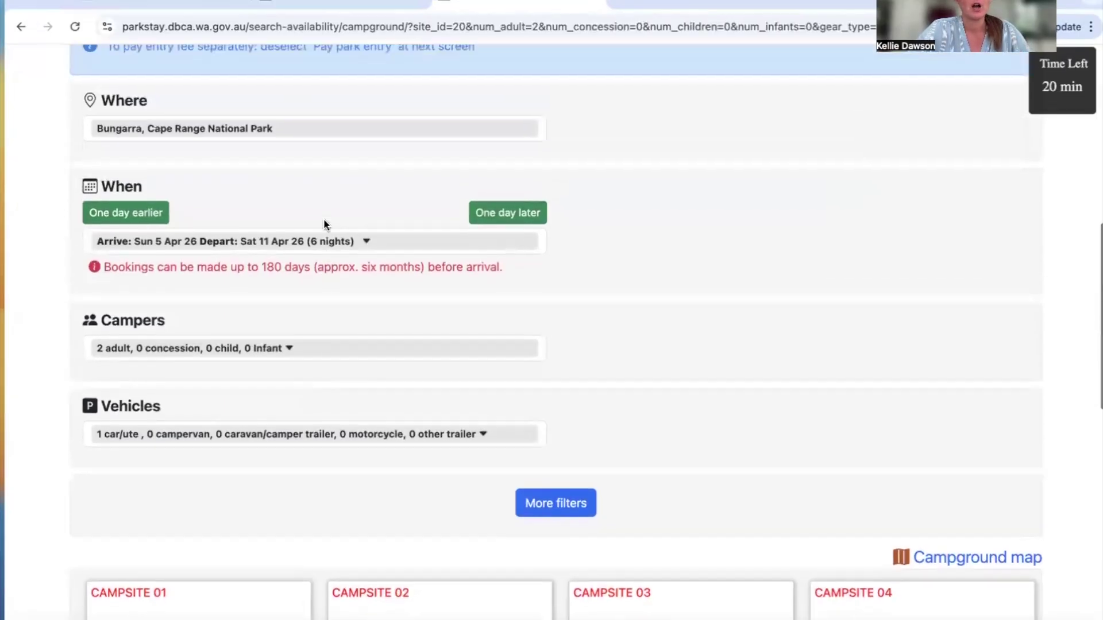
# - Review the Bungarra campground conditions and quit its booking page to return to the place search
pyautogui.scroll(1, 325, 224)
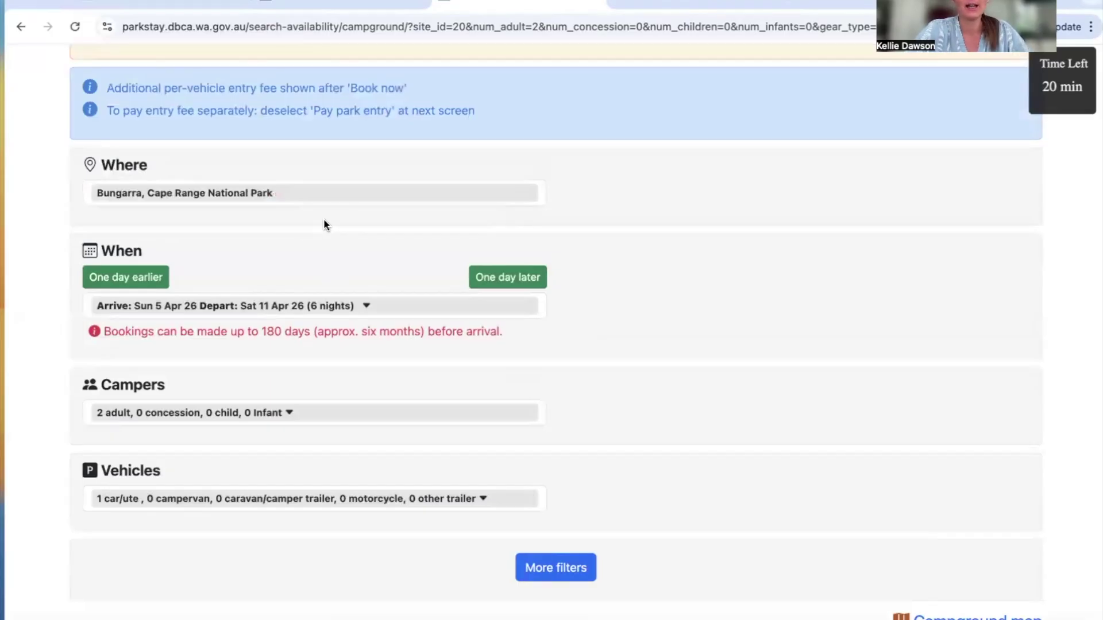
pyautogui.scroll(9, 358, 233)
pyautogui.scroll(-10, 359, 236)
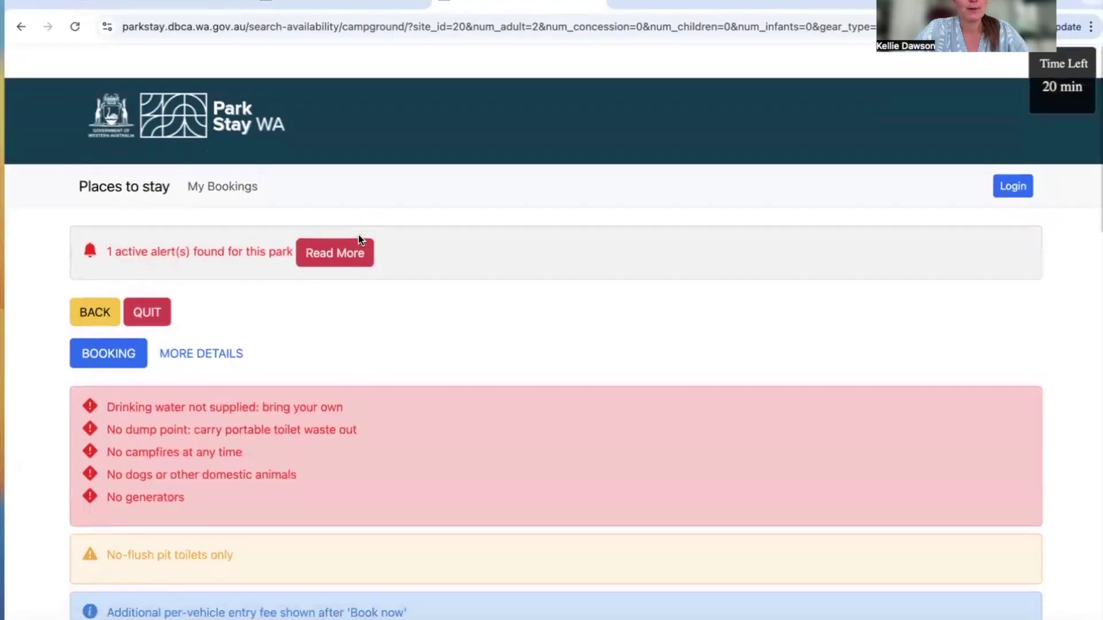
pyautogui.scroll(2, 357, 233)
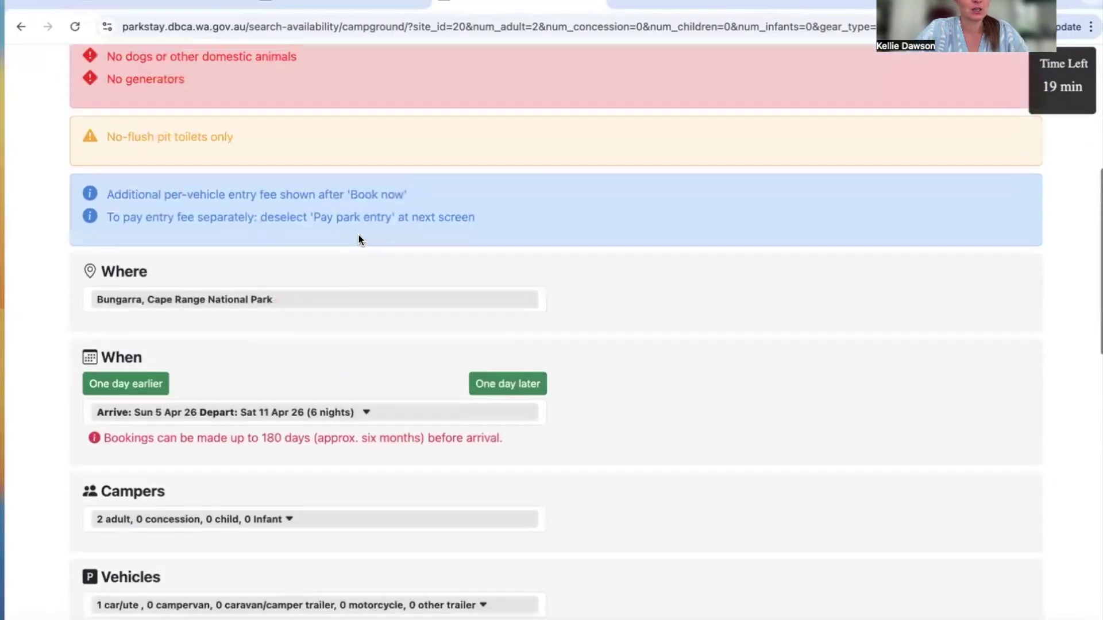
pyautogui.scroll(3, 281, 284)
pyautogui.scroll(3, 281, 284)
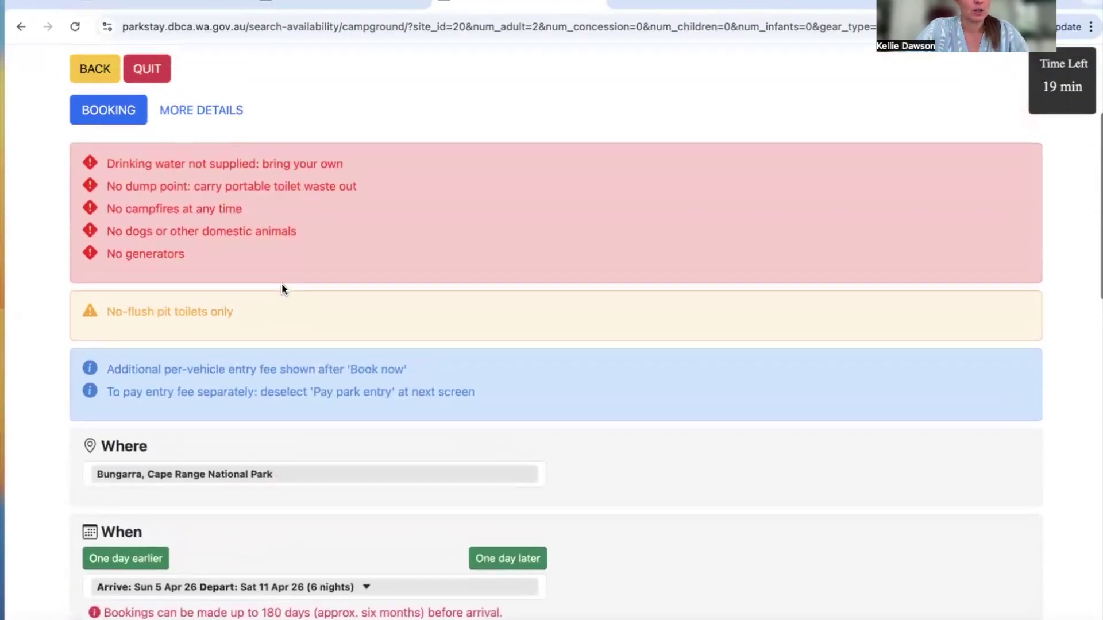
pyautogui.click(150, 170)
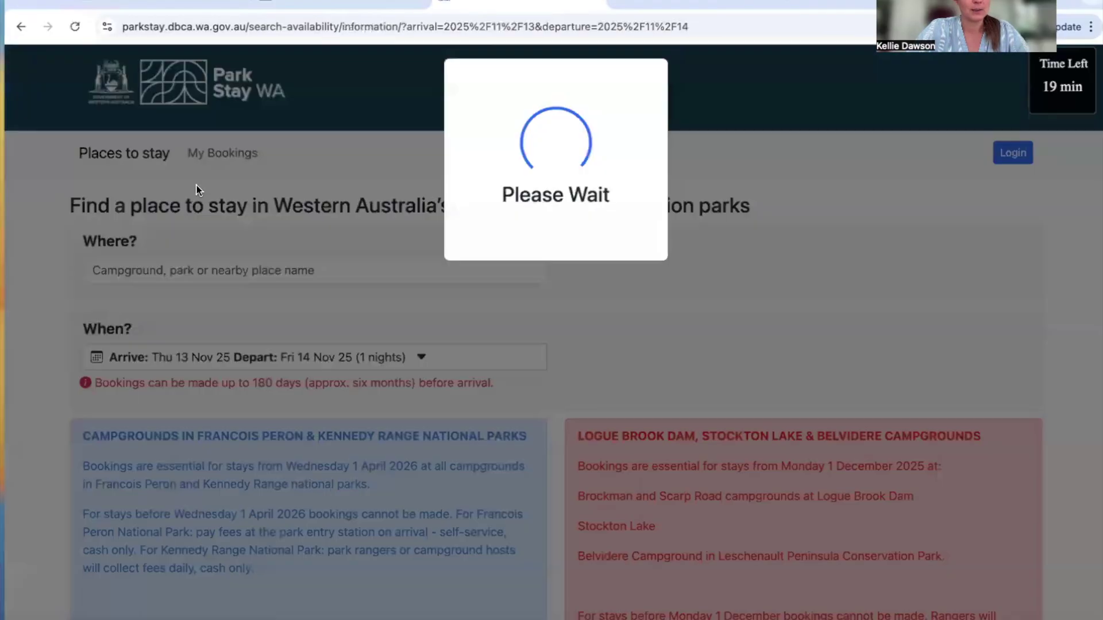
# - Choose Osprey Bay as the place to stay
pyautogui.click(154, 271)
pyautogui.write('Osp')
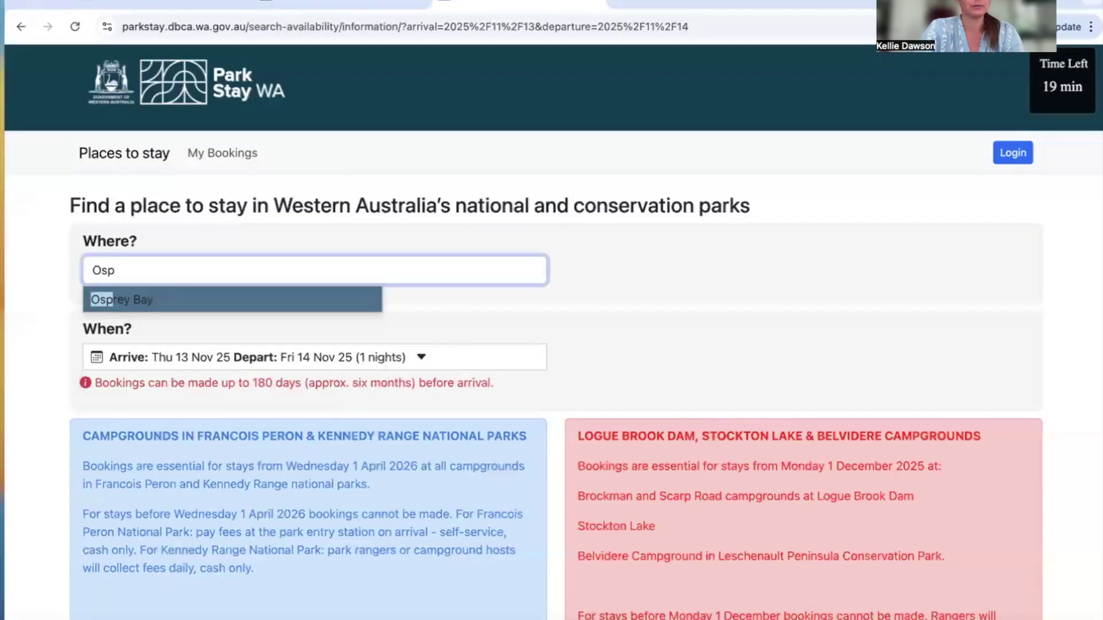
pyautogui.click(163, 299)
# - Set the Osprey Bay search to arrive 5 April 2026 and depart 11 April 2026
pyautogui.scroll(-2, 377, 288)
pyautogui.click(379, 278)
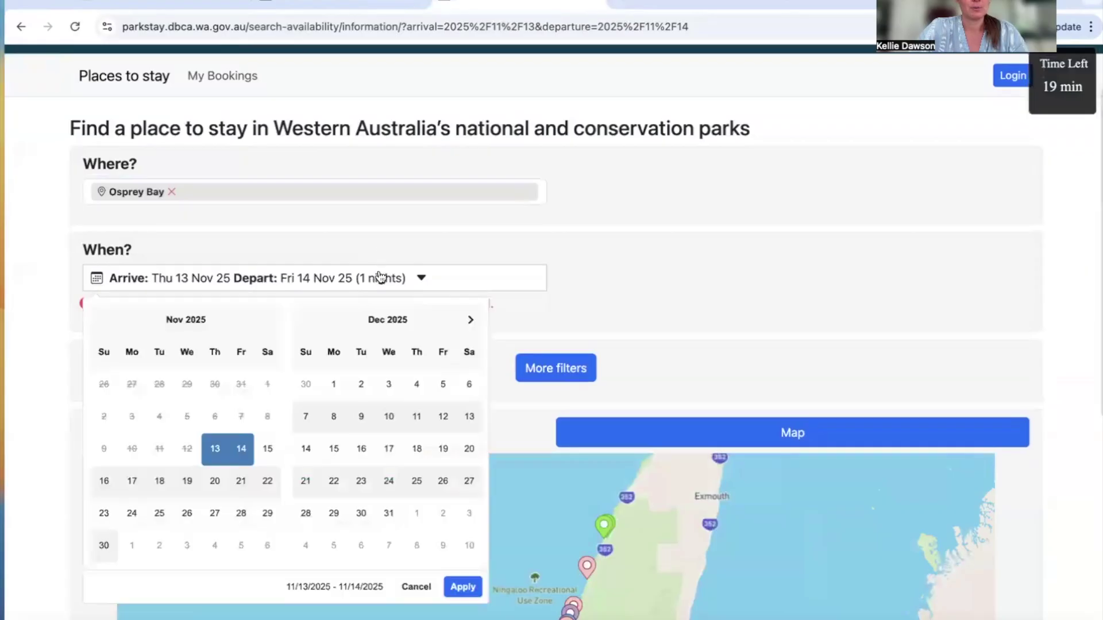
pyautogui.click(470, 320)
pyautogui.click(470, 320)
pyautogui.click(470, 320)
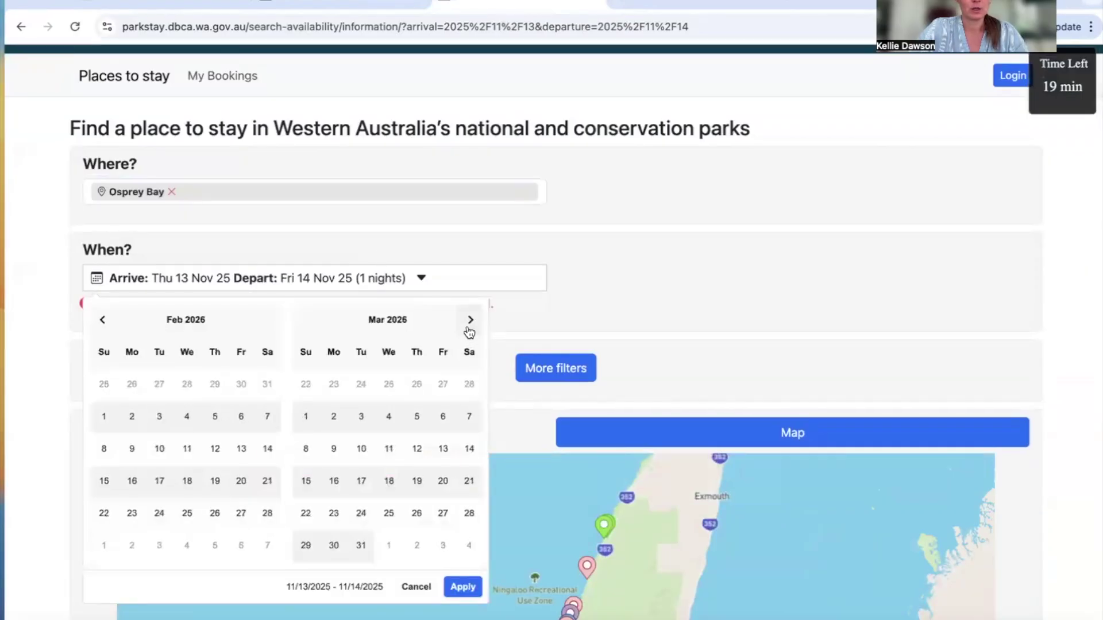
pyautogui.click(470, 320)
pyautogui.click(306, 418)
pyautogui.click(470, 417)
pyautogui.click(463, 587)
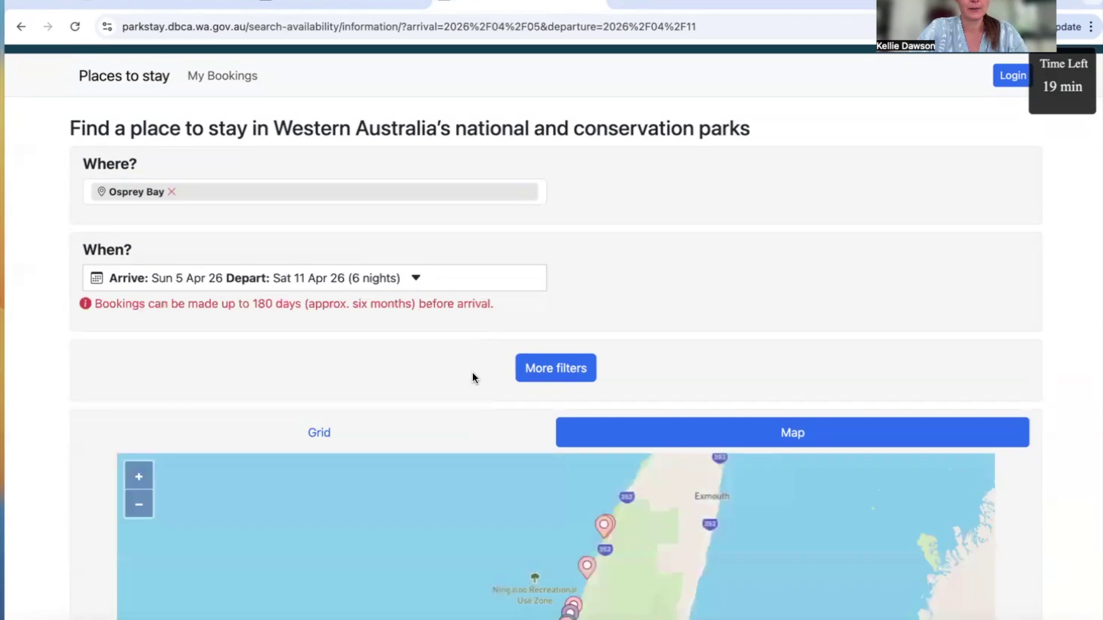
# - Preview the green-marked One K campground near the southern end of Cape Range on the results map and close its details
pyautogui.scroll(-3, 474, 375)
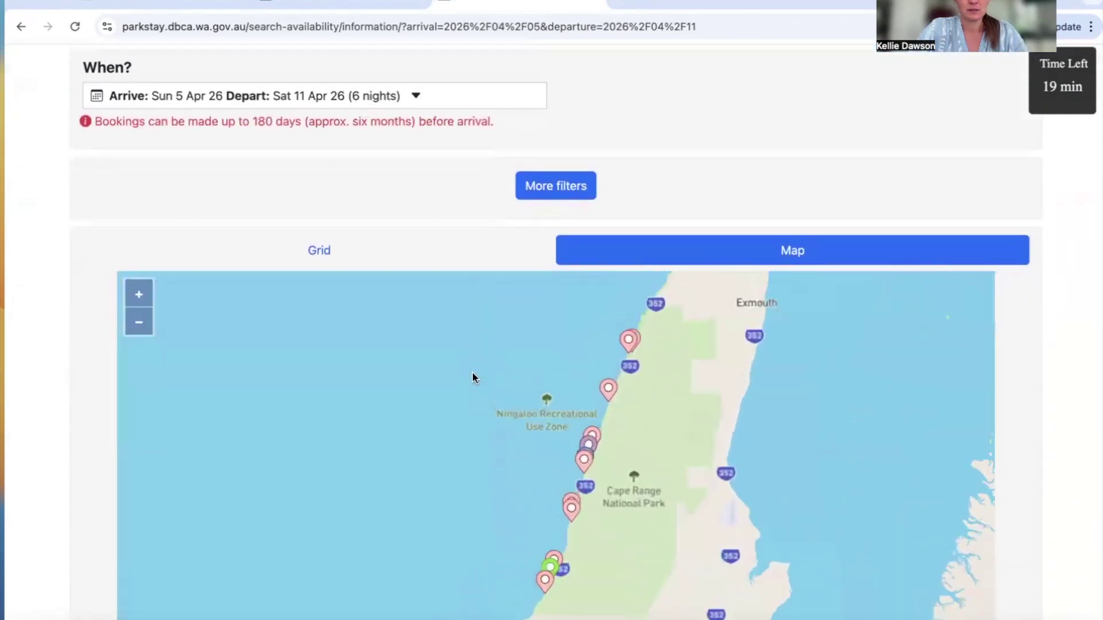
pyautogui.moveTo(472, 378); pyautogui.dragTo(515, 273)
pyautogui.scroll(2, 485, 394)
pyautogui.scroll(1, 484, 399)
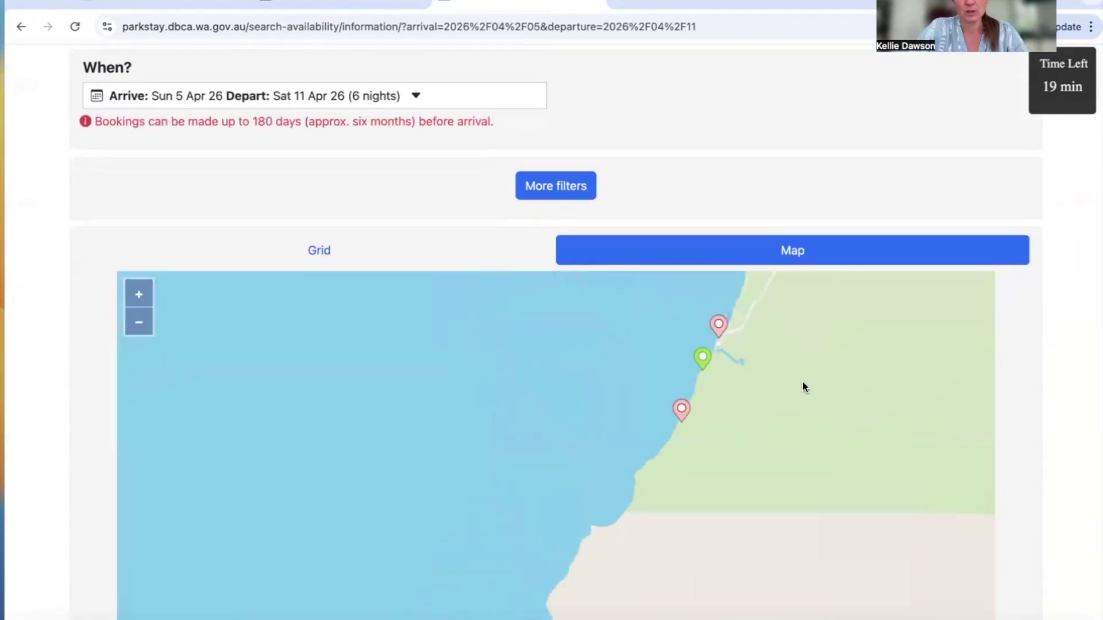
pyautogui.moveTo(802, 387); pyautogui.dragTo(665, 436)
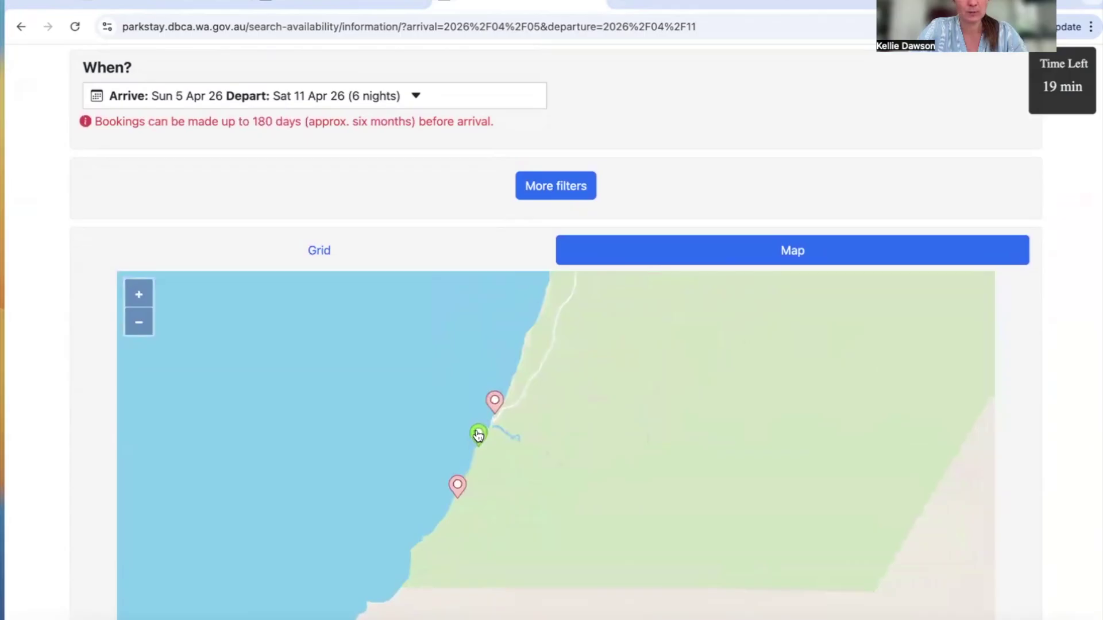
pyautogui.click(478, 435)
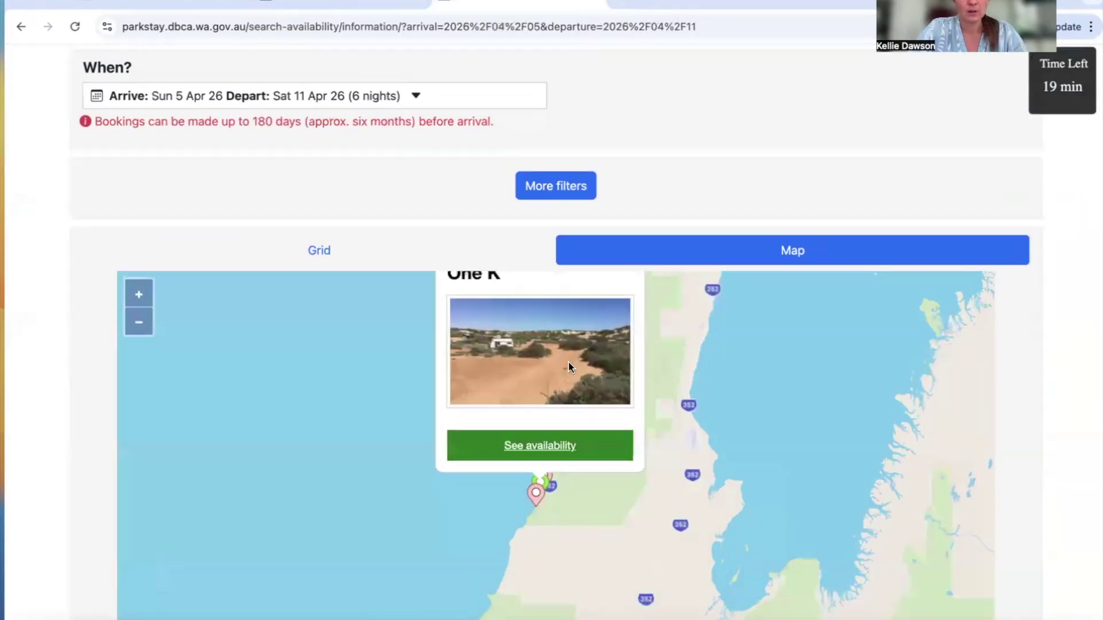
pyautogui.scroll(1, 531, 387)
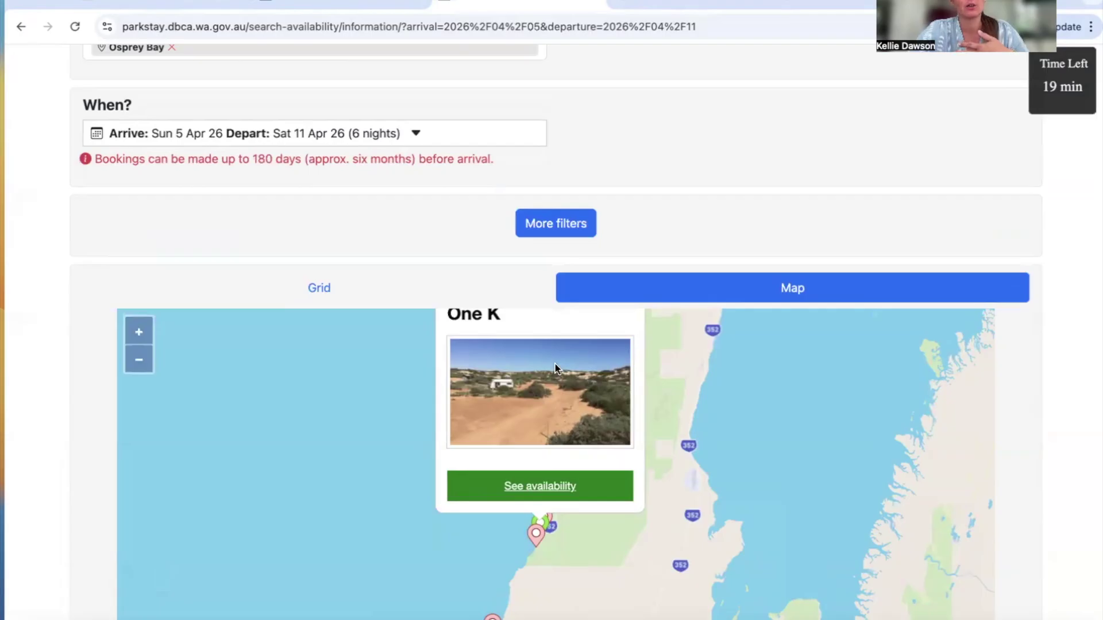
pyautogui.moveTo(664, 106); pyautogui.dragTo(645, 71)
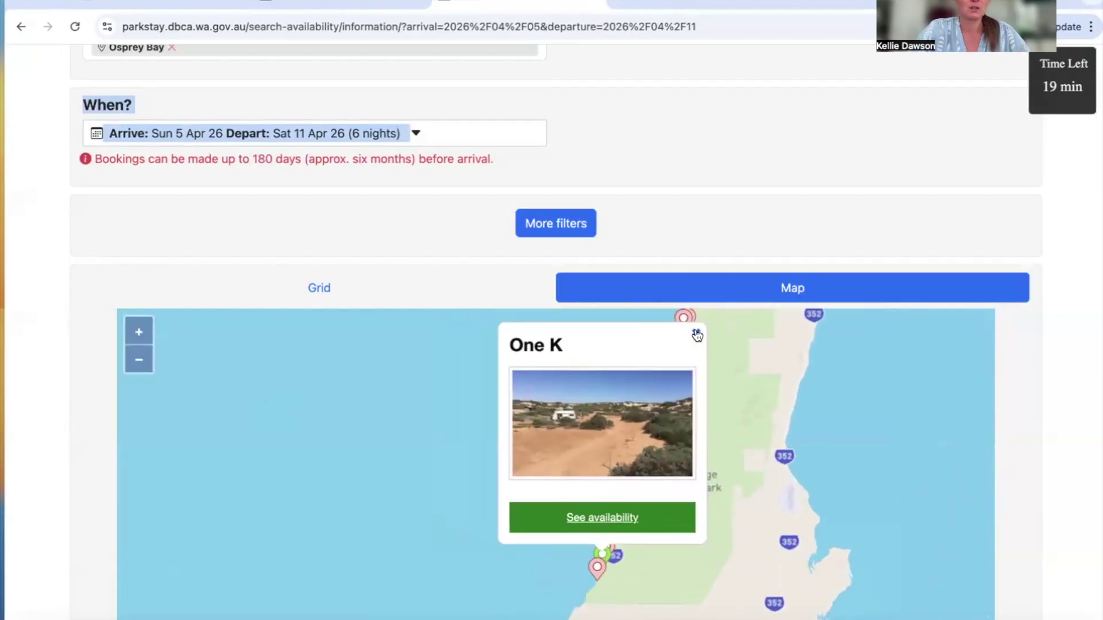
pyautogui.click(697, 335)
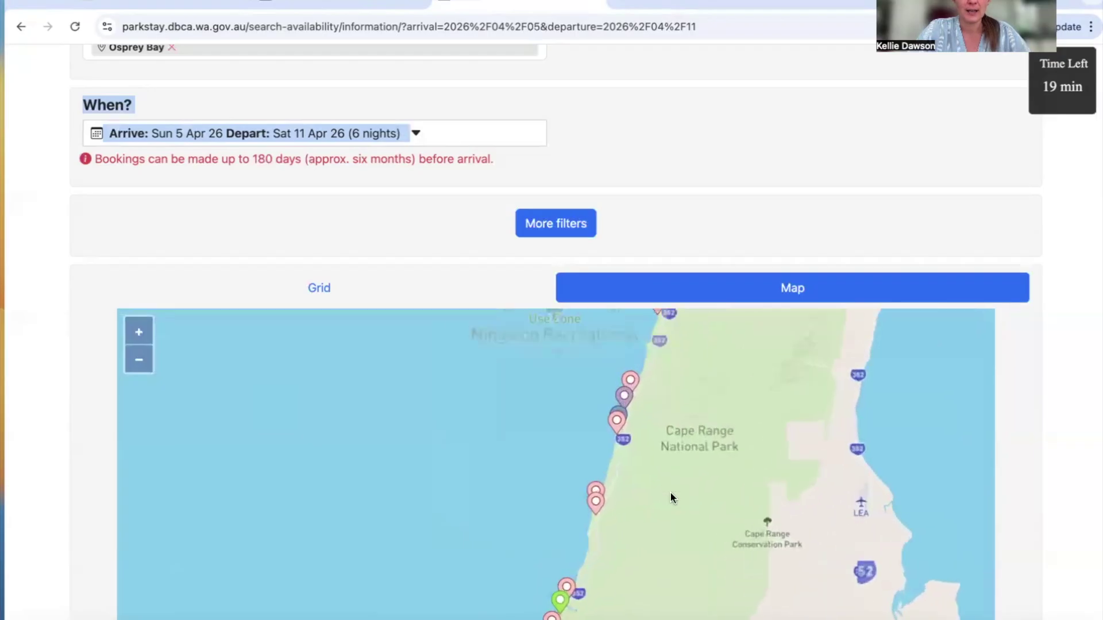
# - Open the availability page for Yardie Creek, the campground marked just north of One K on the map
pyautogui.scroll(3, 670, 493)
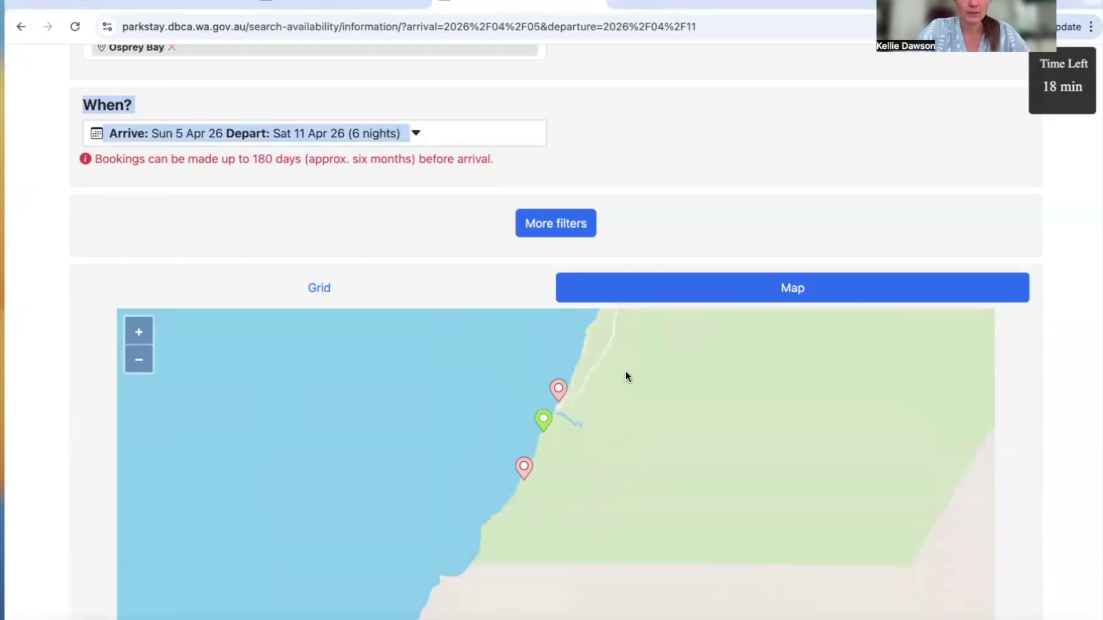
pyautogui.click(559, 352)
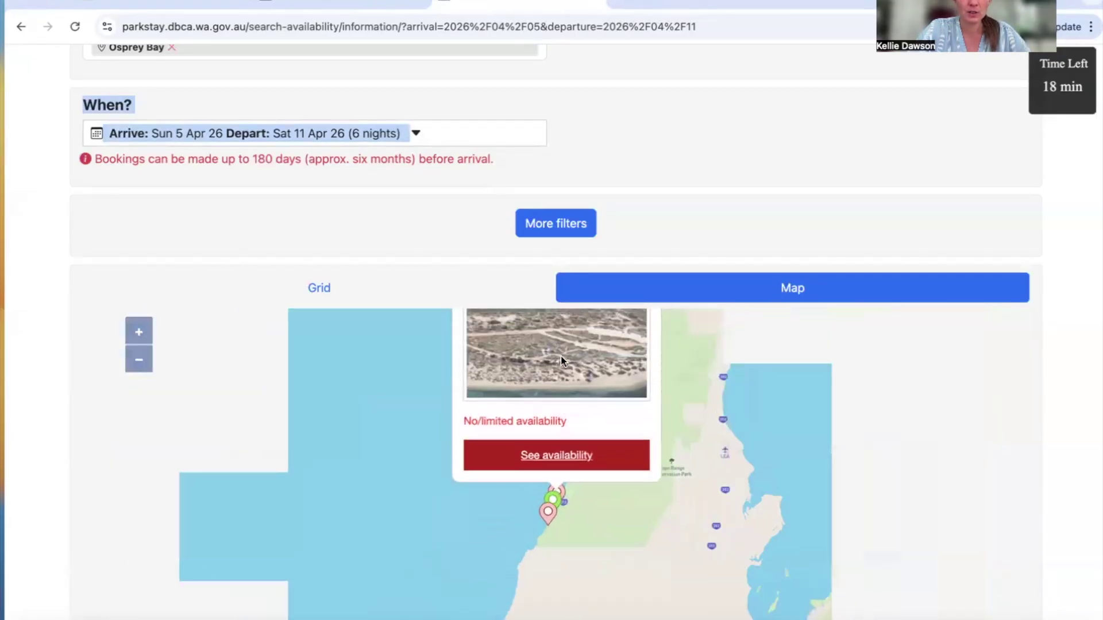
pyautogui.scroll(1, 560, 498)
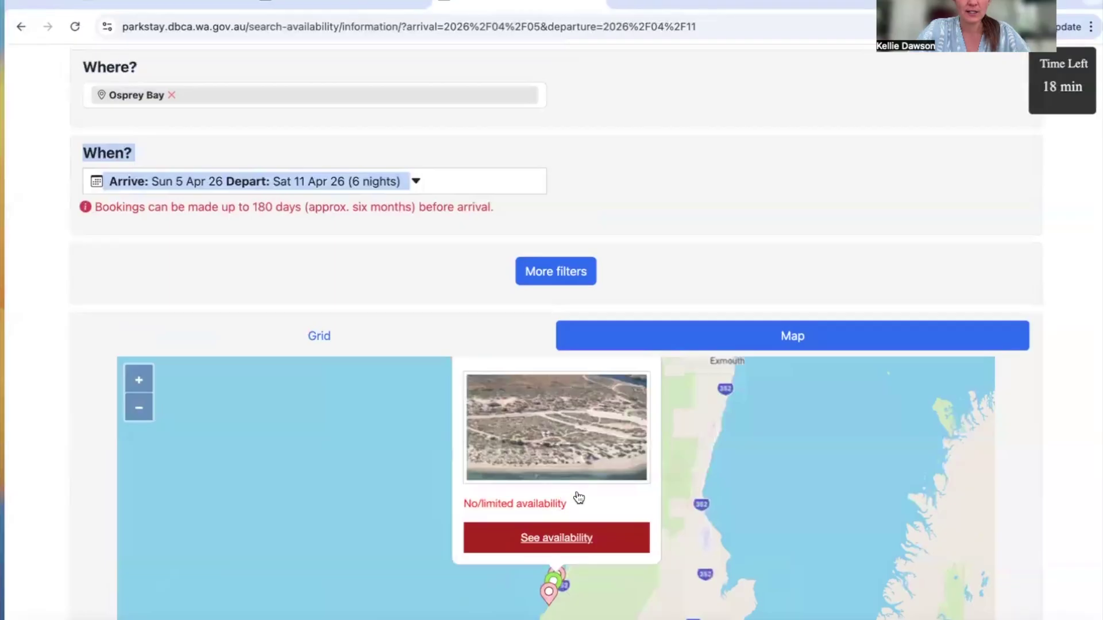
pyautogui.scroll(1, 573, 495)
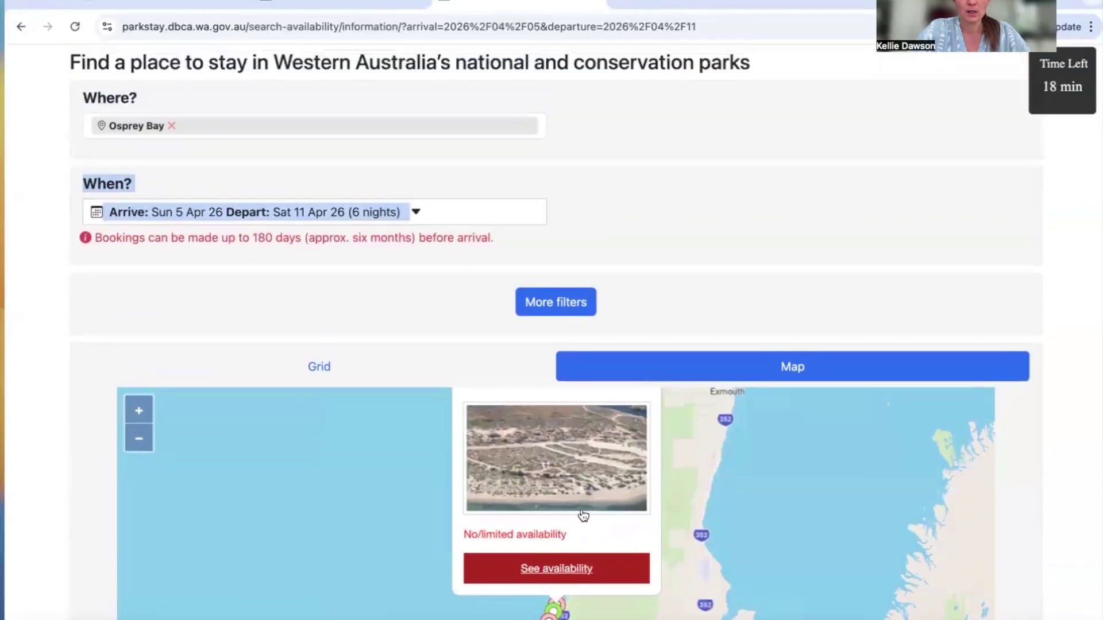
pyautogui.click(561, 569)
# - Check the site conditions and night-by-night availability of Yardie Creek's campsites 01 to 10
pyautogui.scroll(-10, 501, 322)
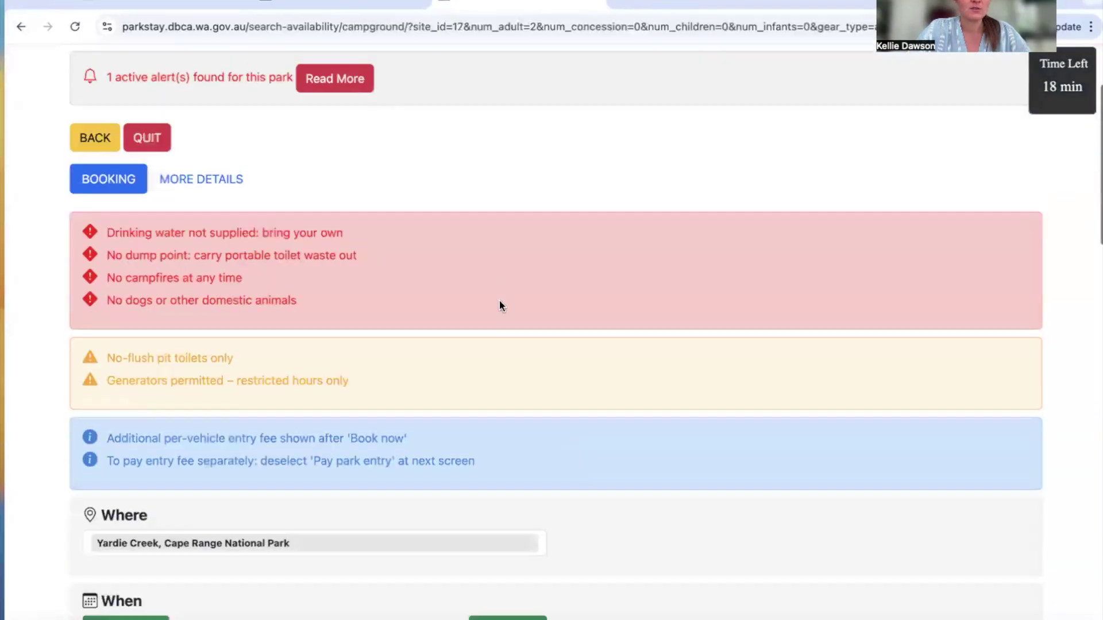
pyautogui.scroll(1, 500, 305)
pyautogui.scroll(4, 503, 308)
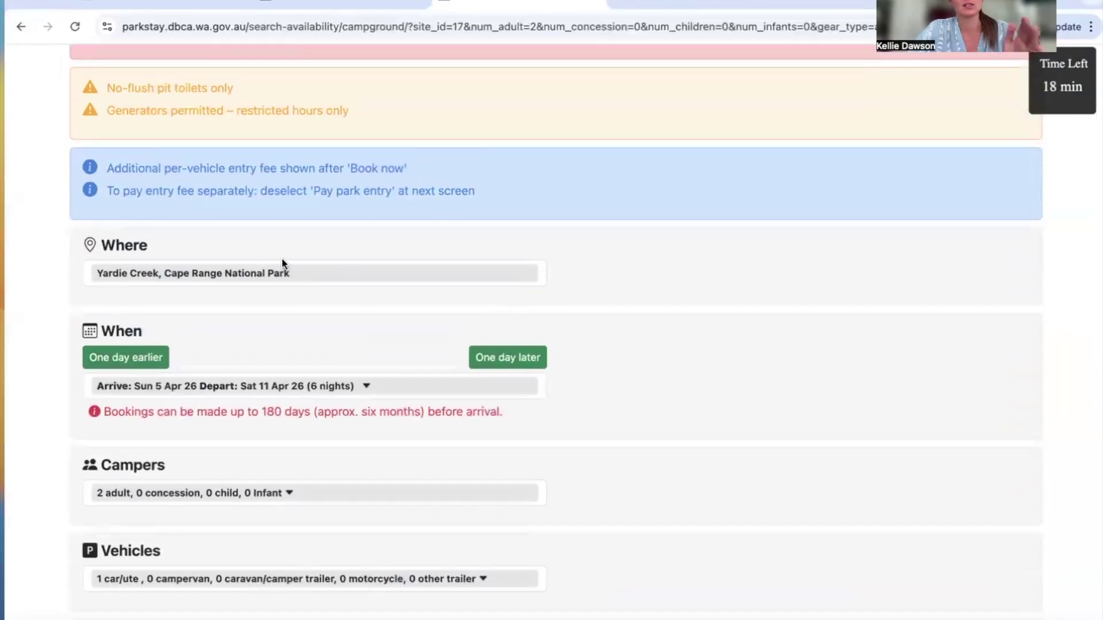
pyautogui.scroll(-2, 282, 263)
pyautogui.scroll(-5, 281, 264)
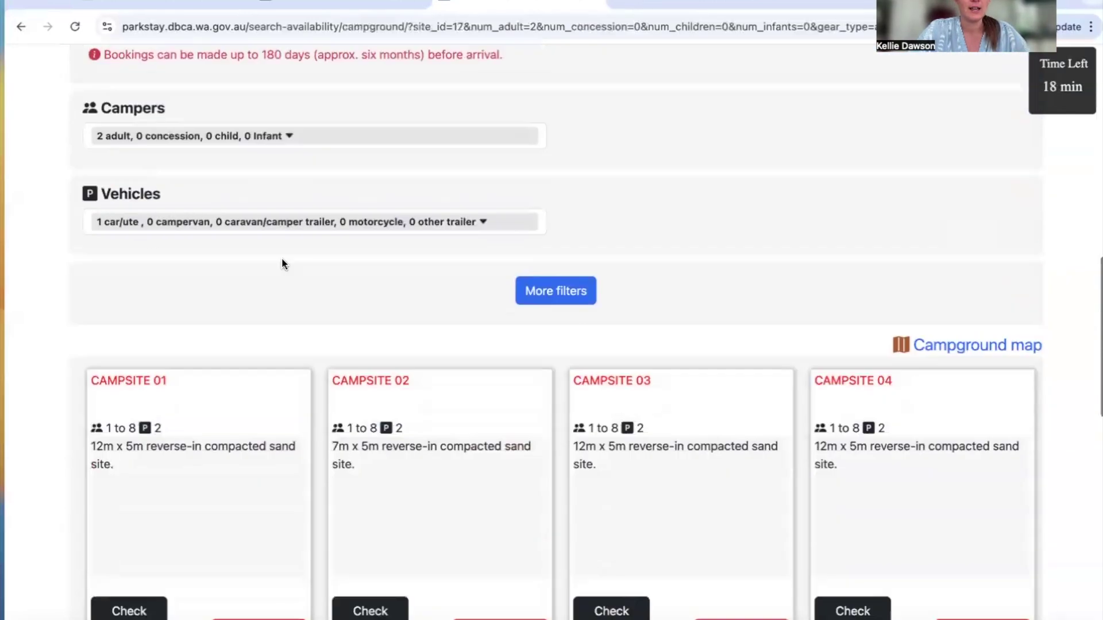
pyautogui.click(133, 504)
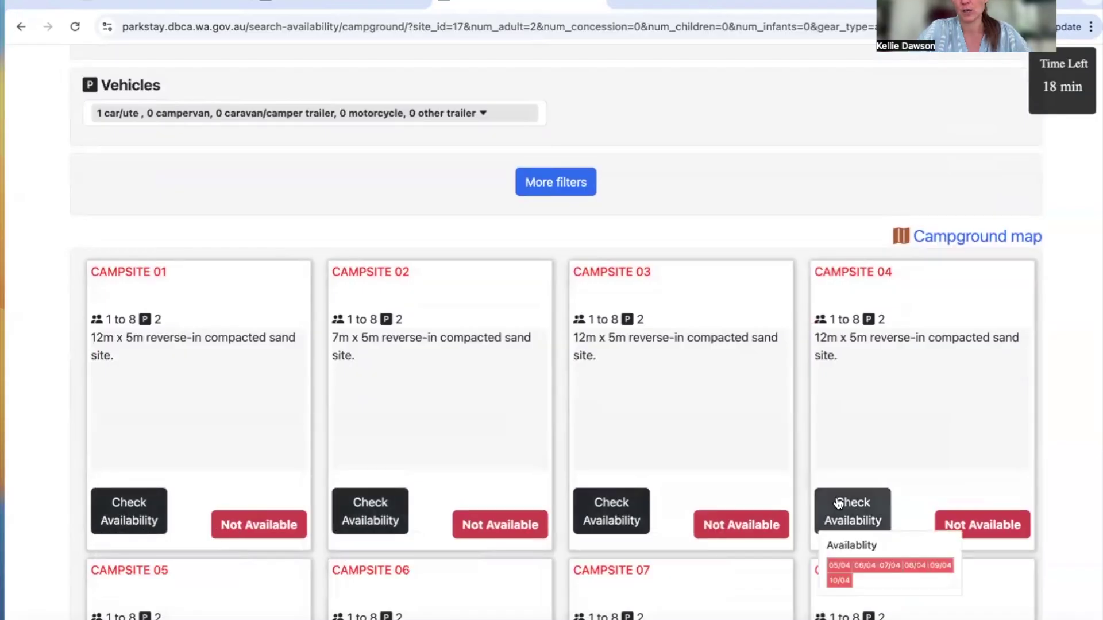
pyautogui.scroll(-5, 837, 496)
pyautogui.moveTo(842, 496)
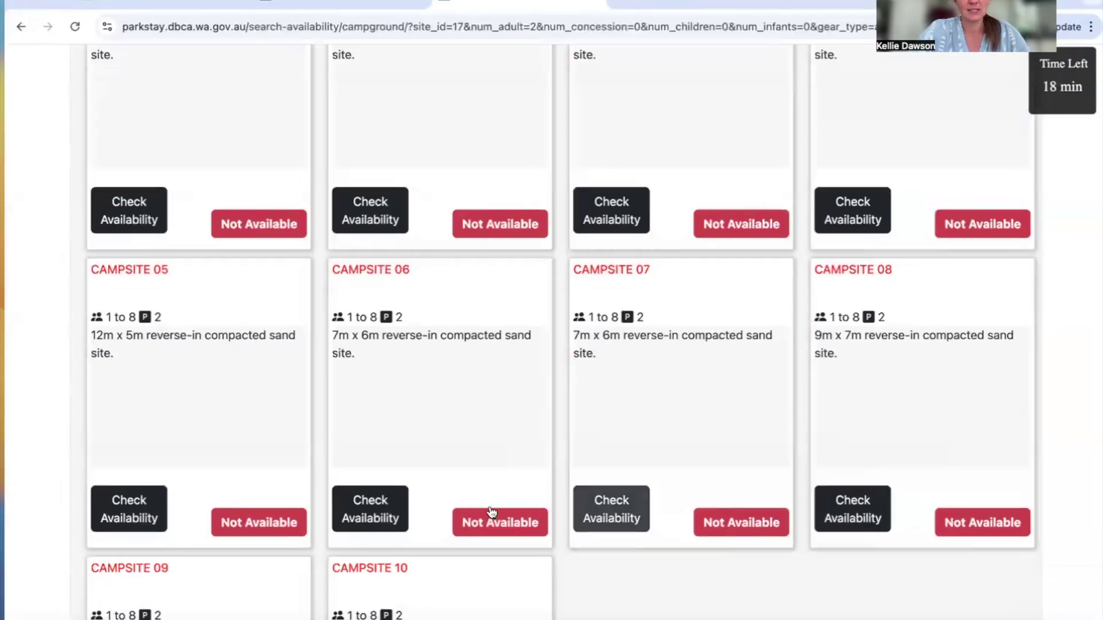
pyautogui.scroll(-5, 128, 508)
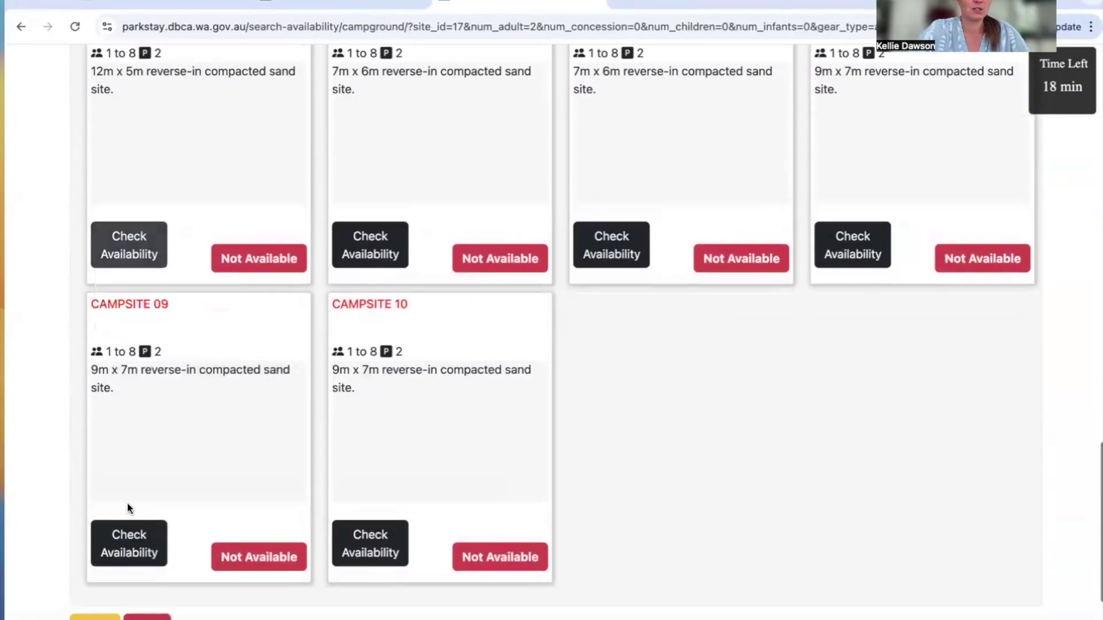
pyautogui.moveTo(121, 531)
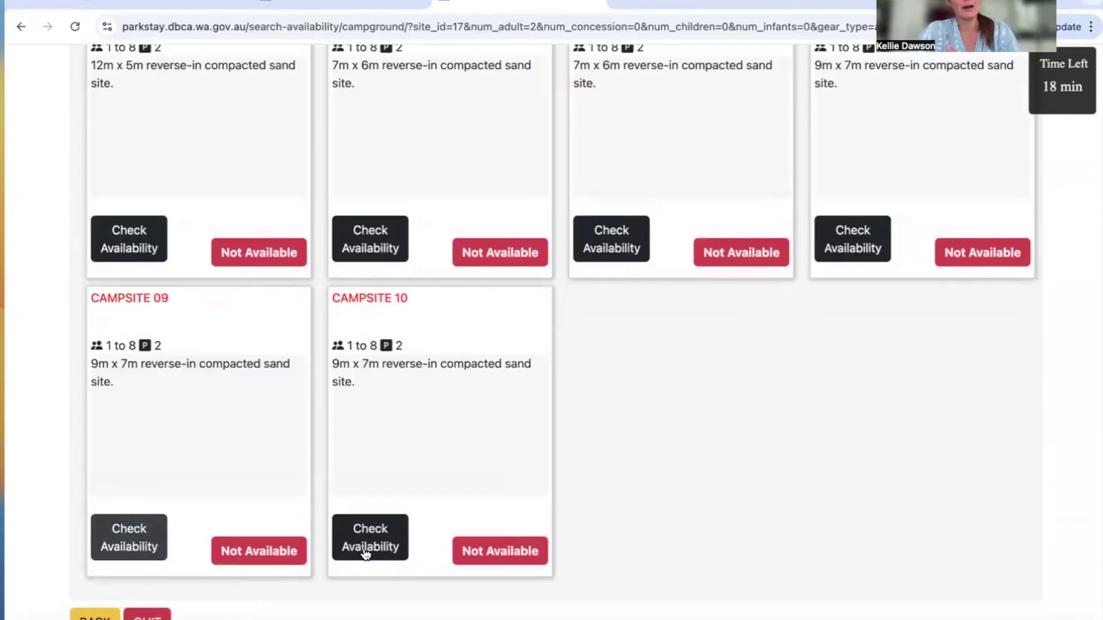
pyautogui.scroll(5, 368, 541)
pyautogui.scroll(15, 415, 523)
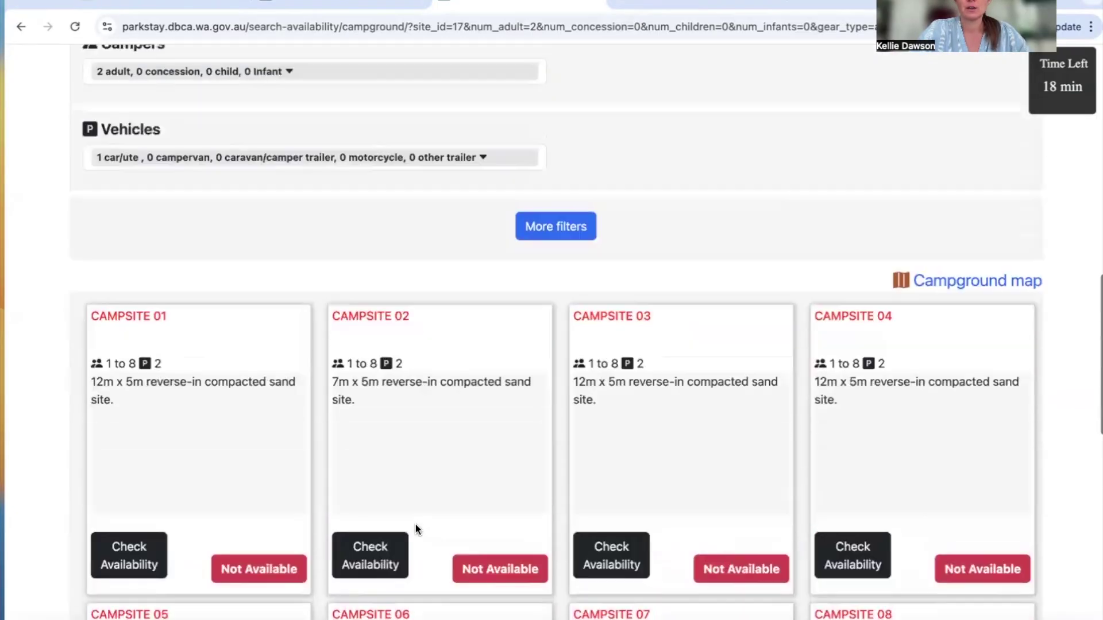
pyautogui.scroll(4, 415, 523)
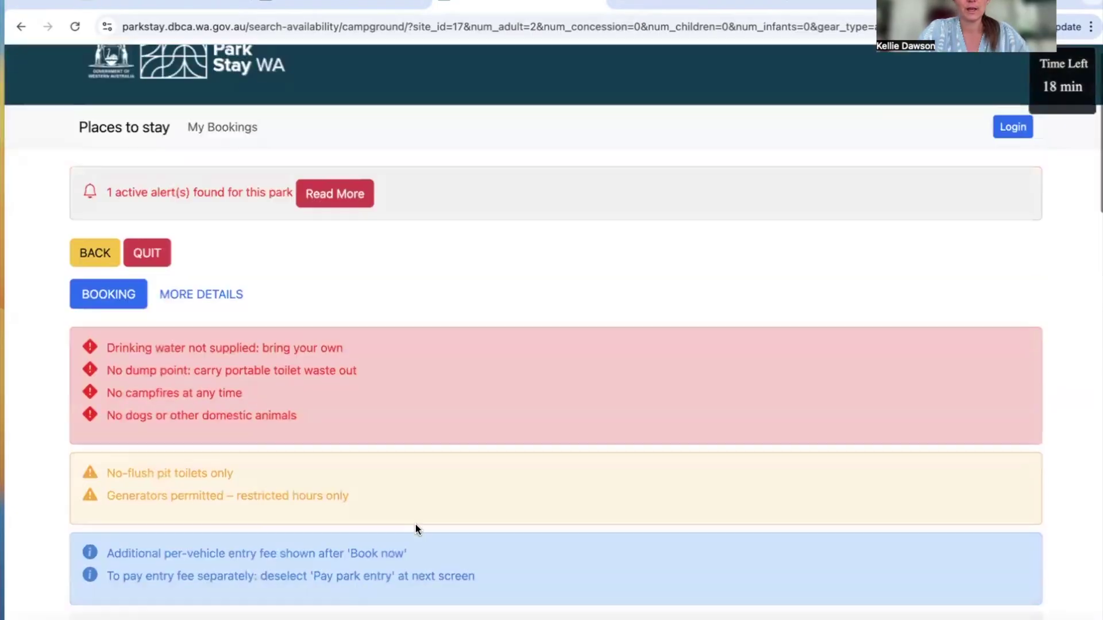
pyautogui.scroll(-13, 415, 522)
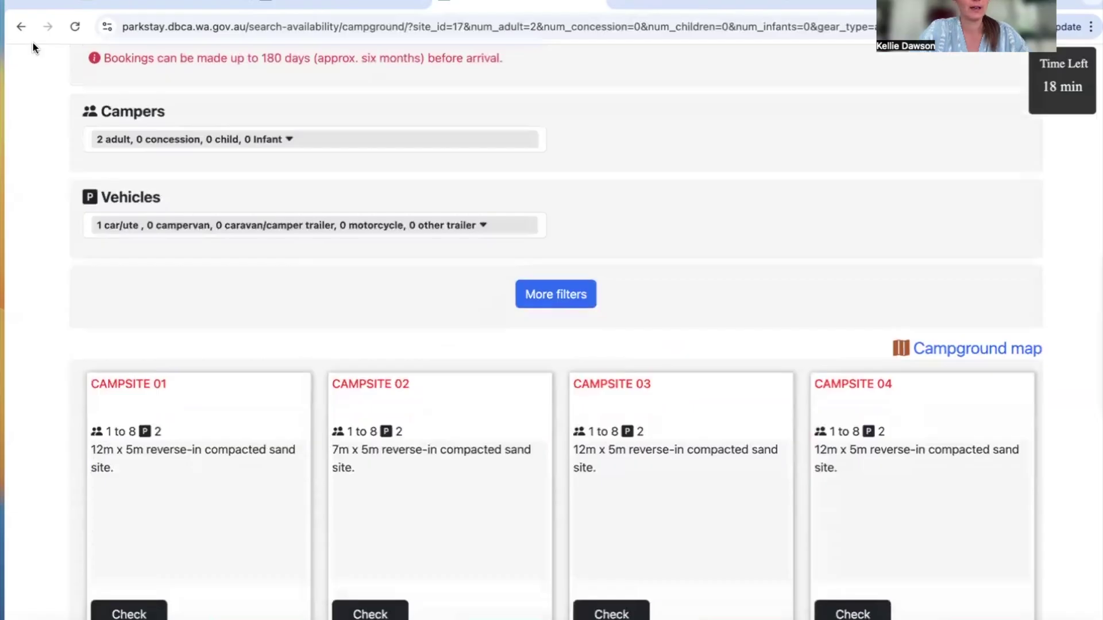
# - Return to the search page and choose Osprey Bay again as the place to stay
pyautogui.click(22, 27)
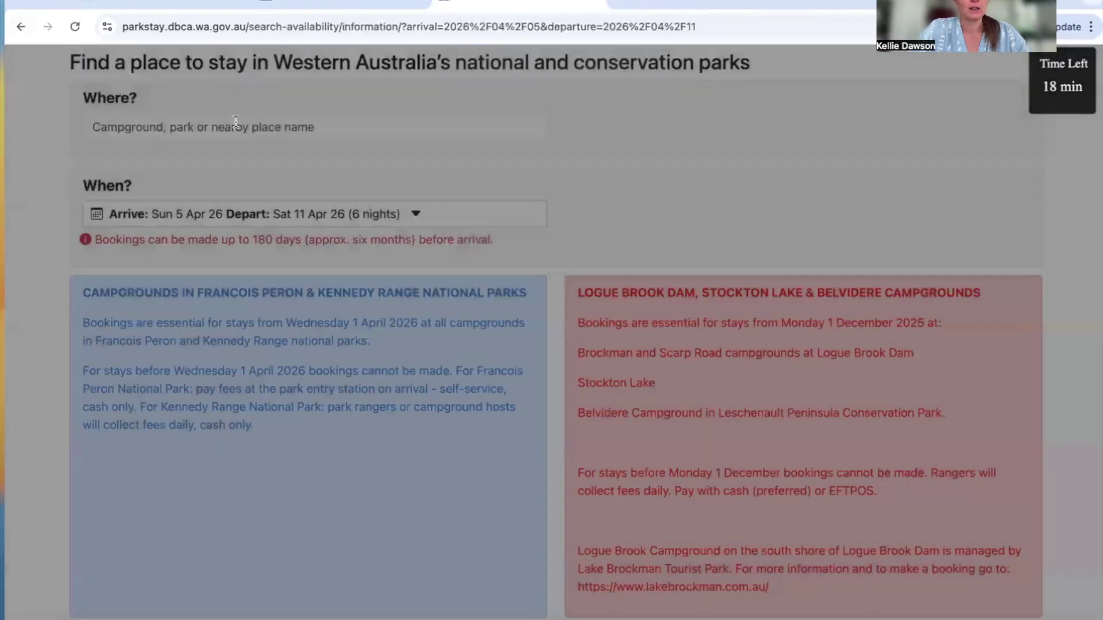
pyautogui.click(247, 127)
pyautogui.write('Ospr')
pyautogui.press('Return')
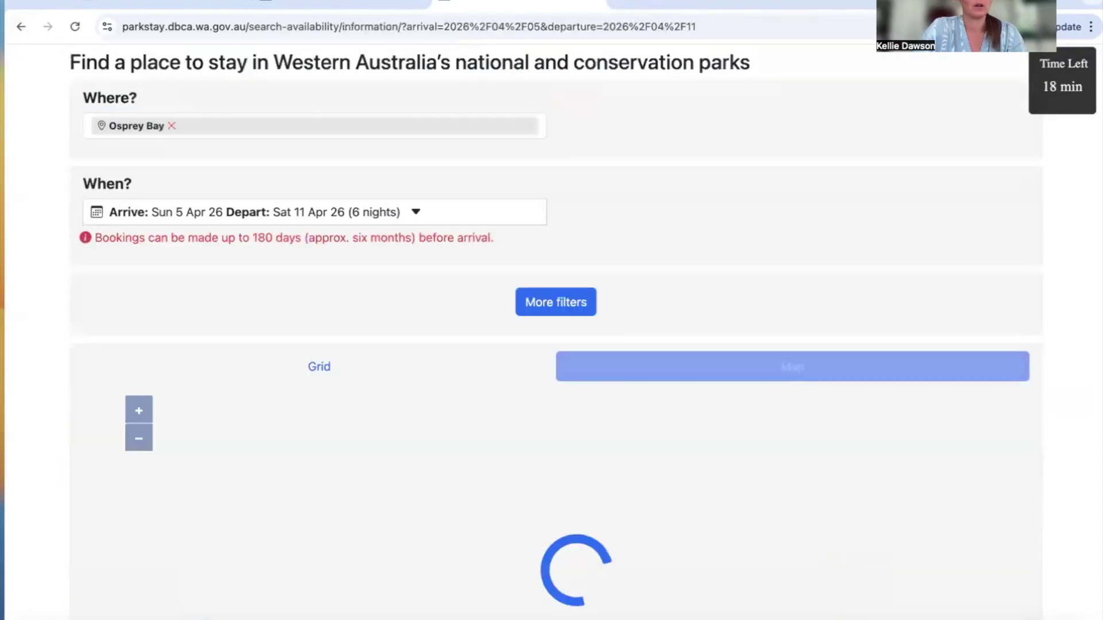
# - Examine the coast around Yardie Creek and One K campgrounds on the results map, including where the creek crosses the road
pyautogui.scroll(-5, 570, 501)
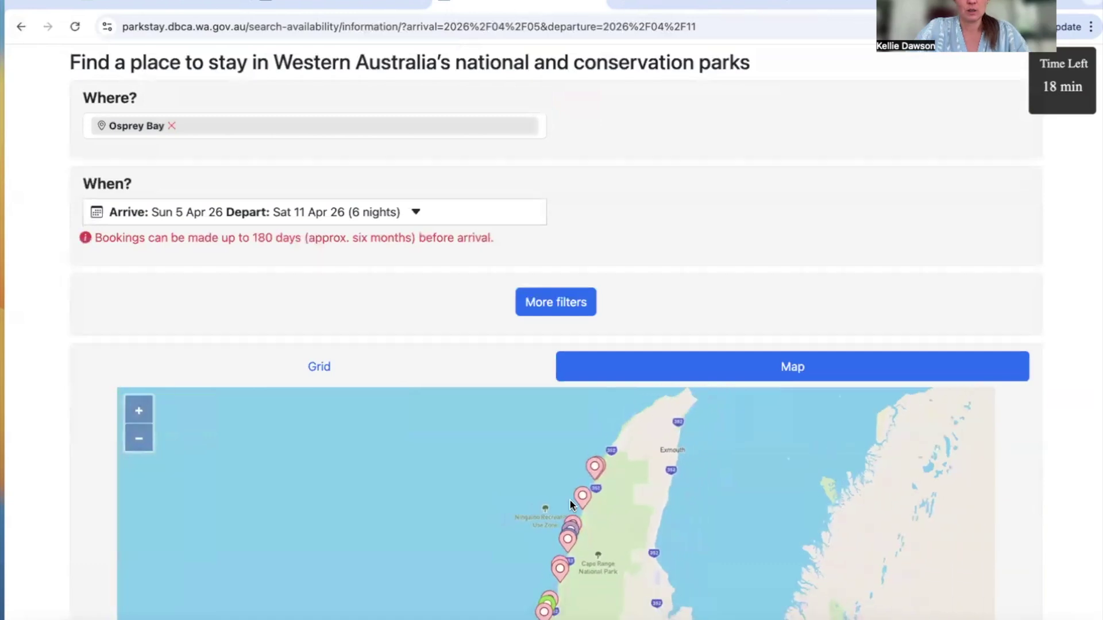
pyautogui.scroll(5, 598, 433)
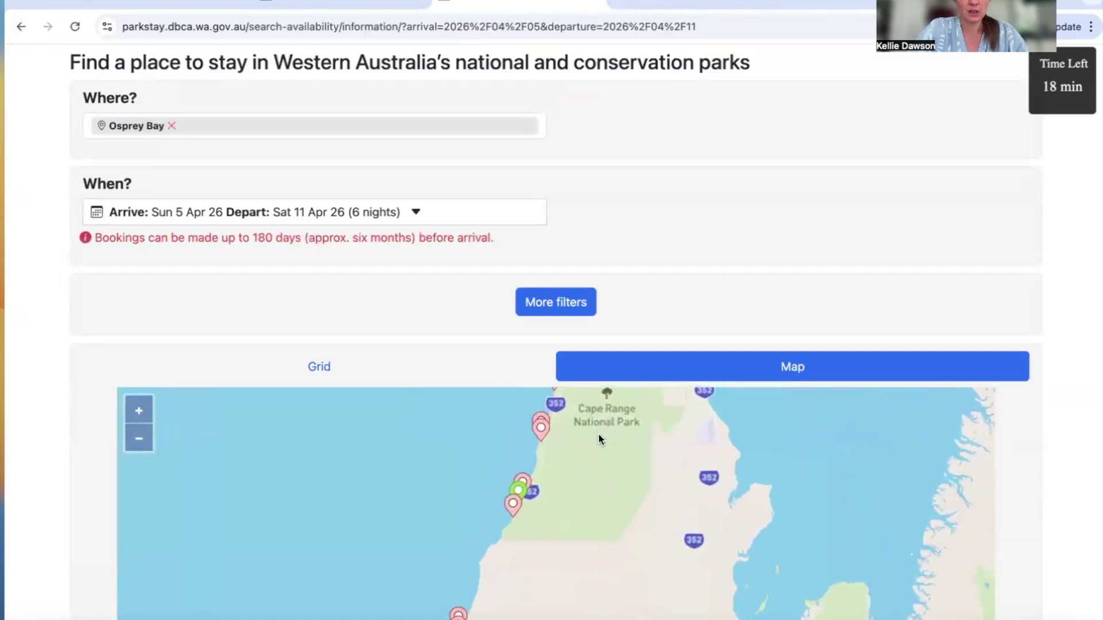
pyautogui.moveTo(560, 430); pyautogui.dragTo(701, 406)
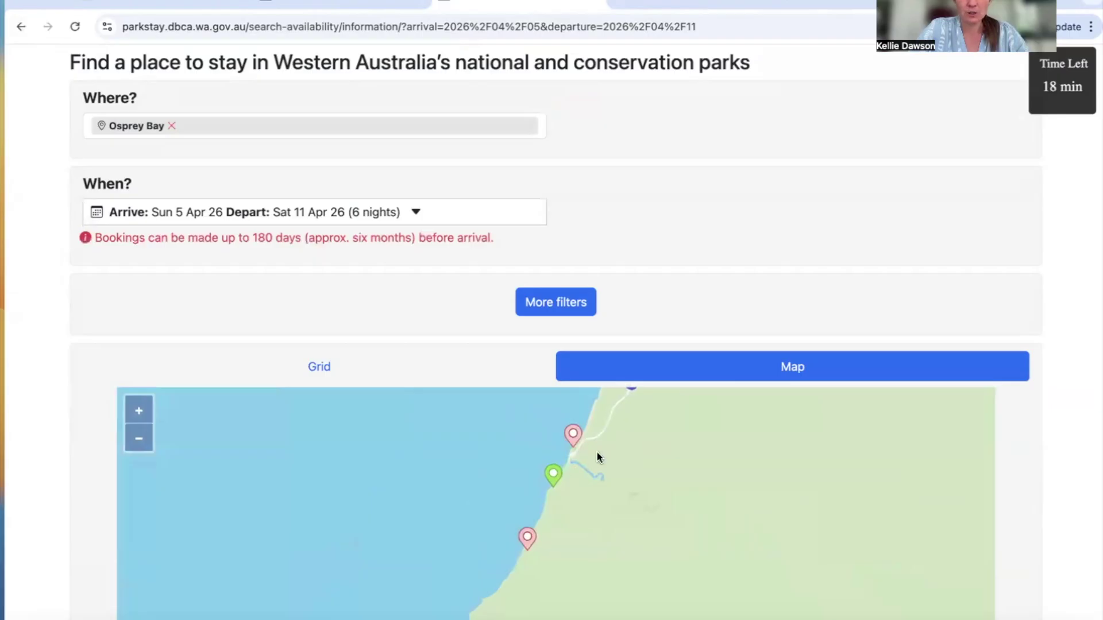
pyautogui.scroll(3, 597, 452)
pyautogui.scroll(2, 532, 480)
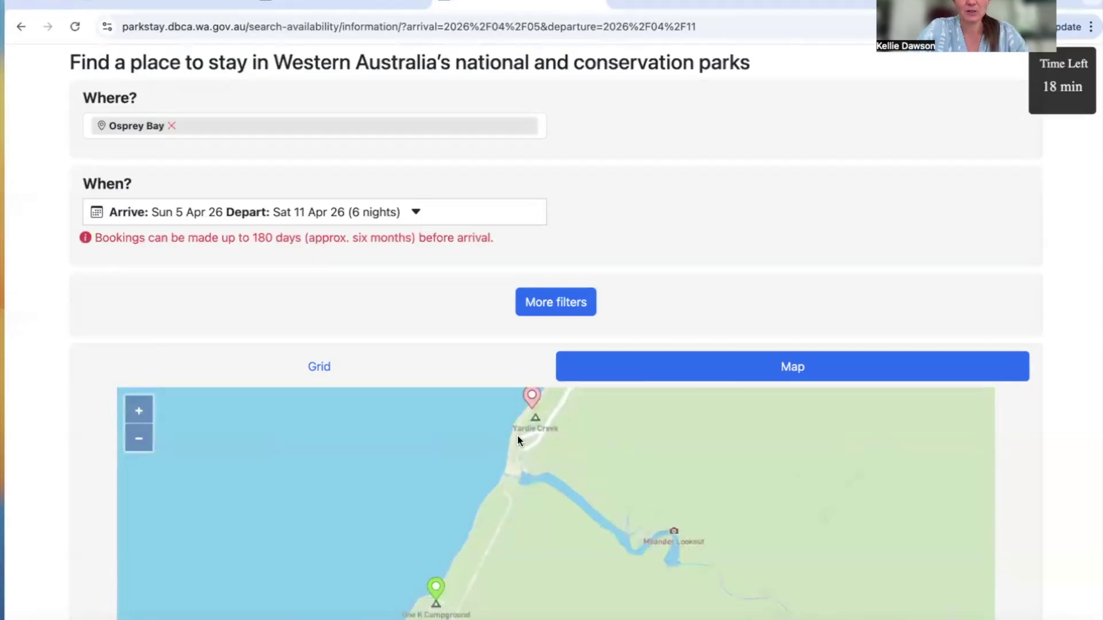
pyautogui.scroll(2, 512, 474)
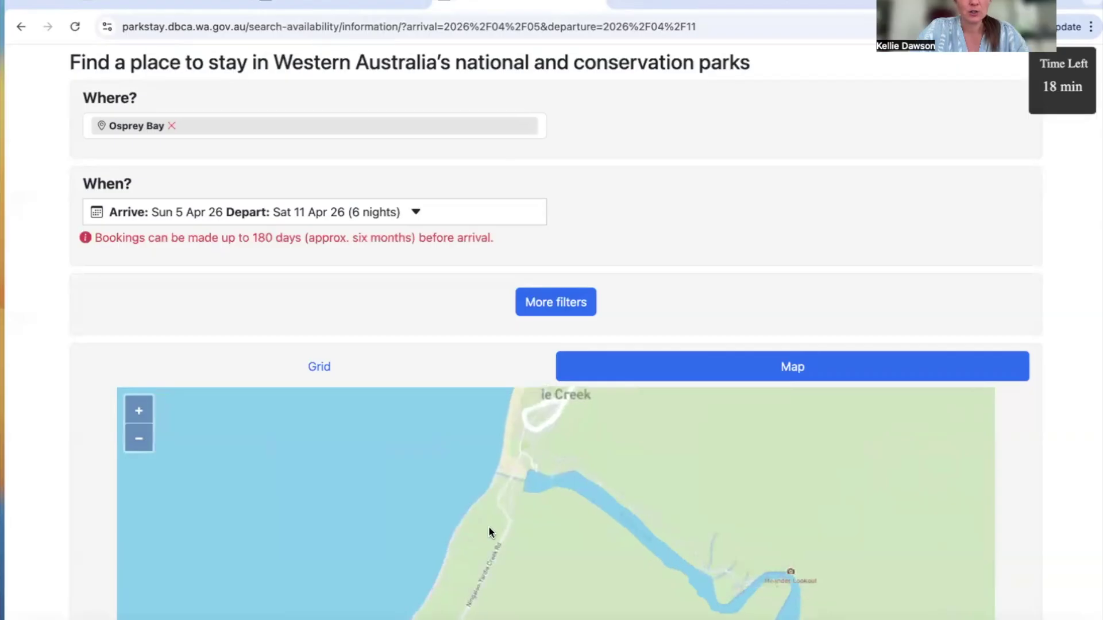
pyautogui.scroll(-2, 492, 513)
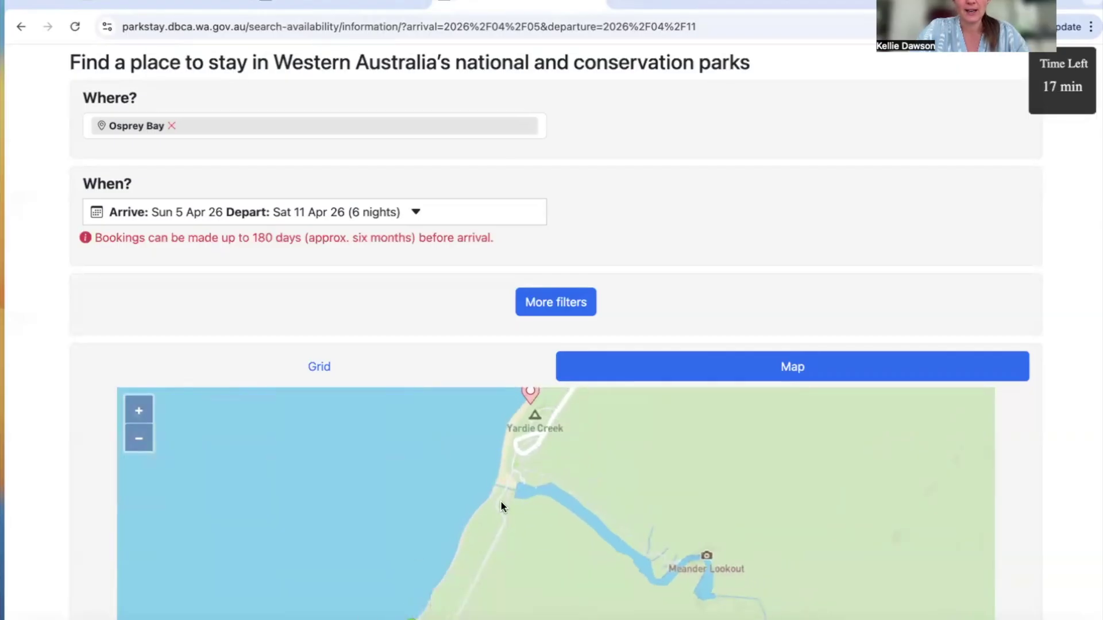
pyautogui.moveTo(621, 530); pyautogui.dragTo(580, 598)
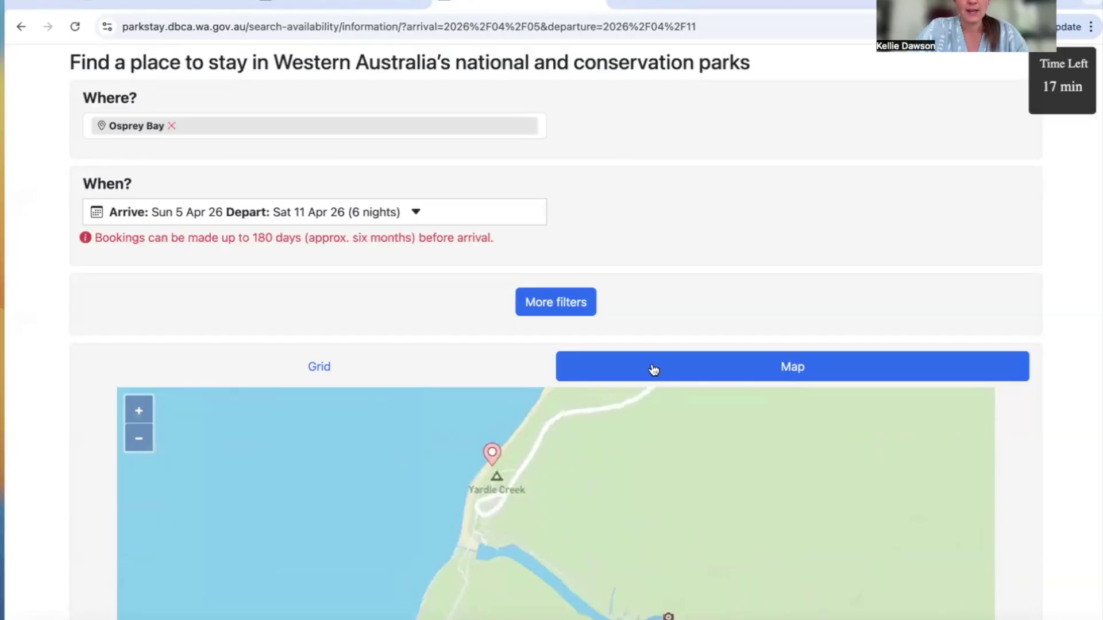
pyautogui.tripleClick(680, 224)
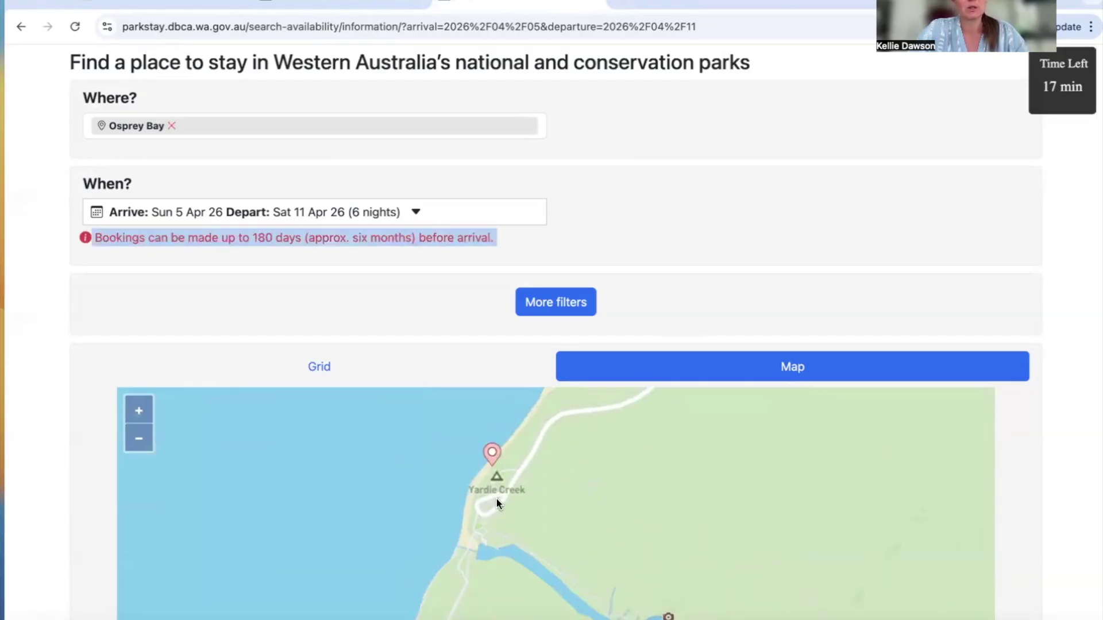
pyautogui.scroll(1, 543, 522)
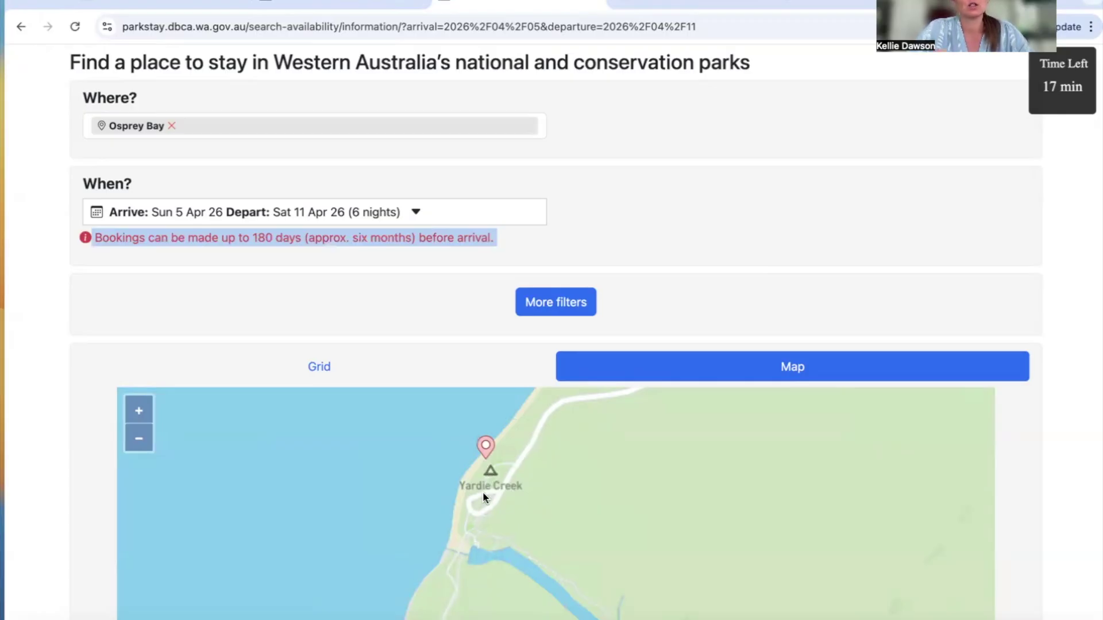
pyautogui.moveTo(667, 205); pyautogui.dragTo(666, 153)
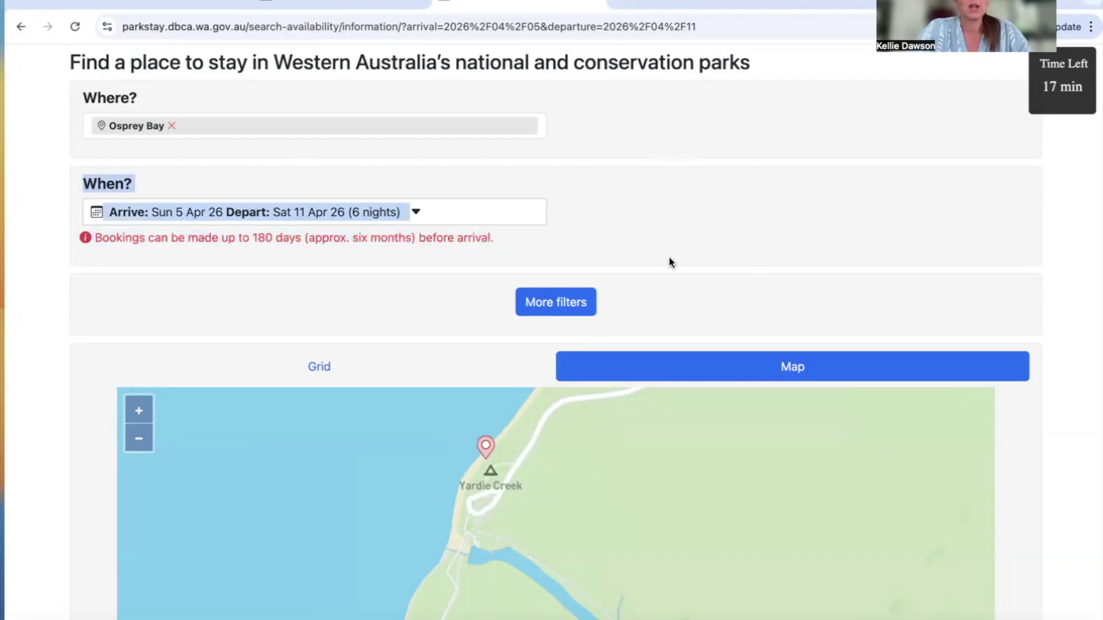
# - Replace Osprey Bay with Winderabandi as the place to stay
pyautogui.scroll(1, 670, 260)
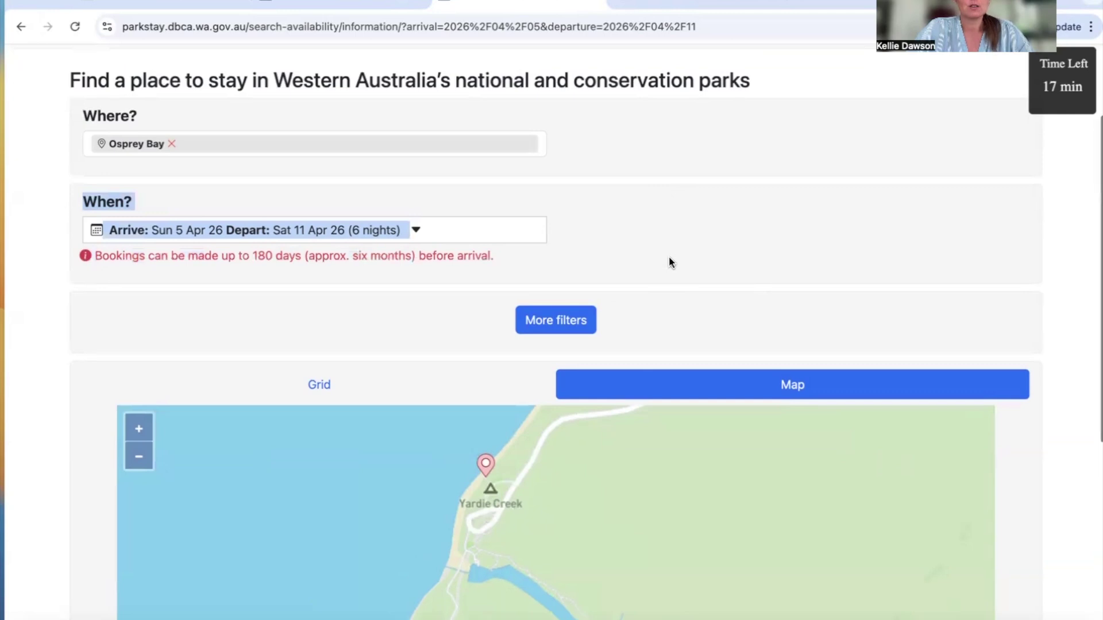
pyautogui.scroll(1, 670, 262)
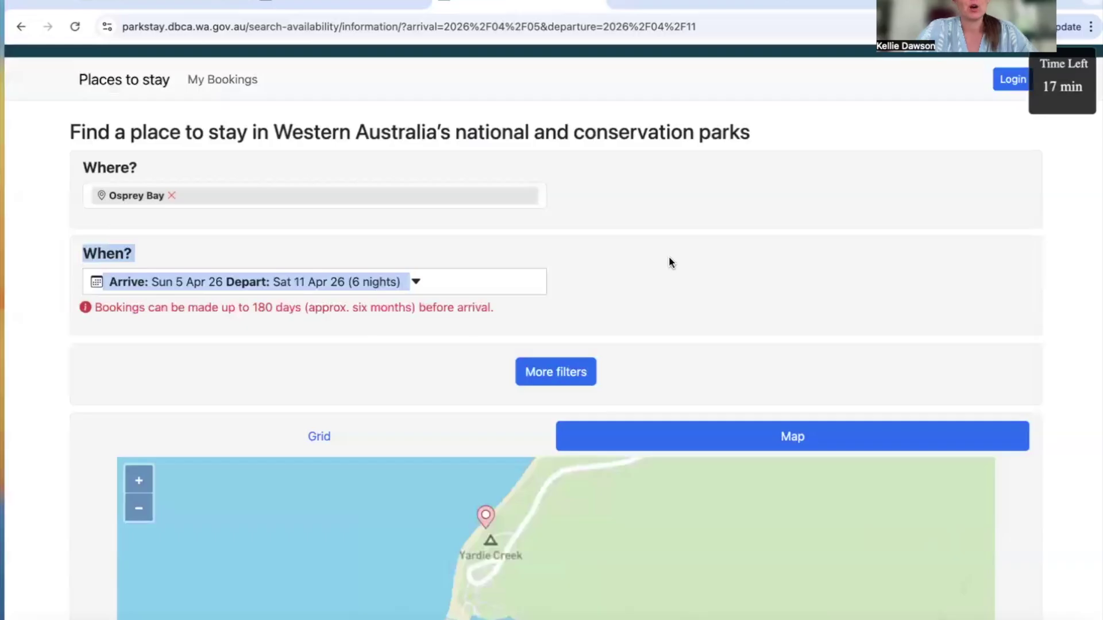
pyautogui.click(186, 190)
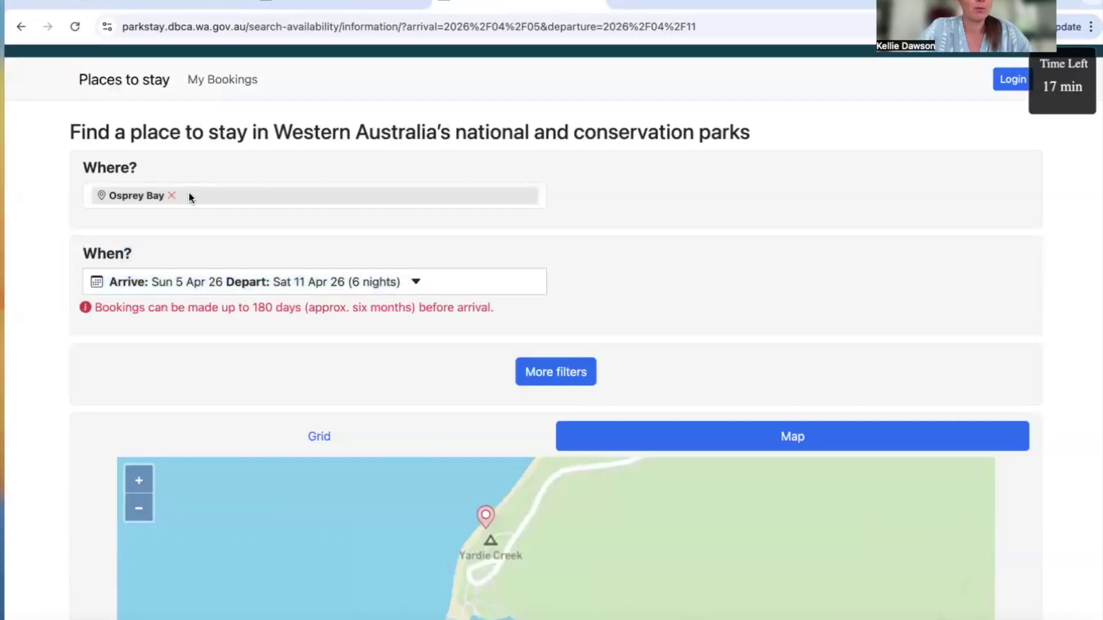
pyautogui.click(172, 196)
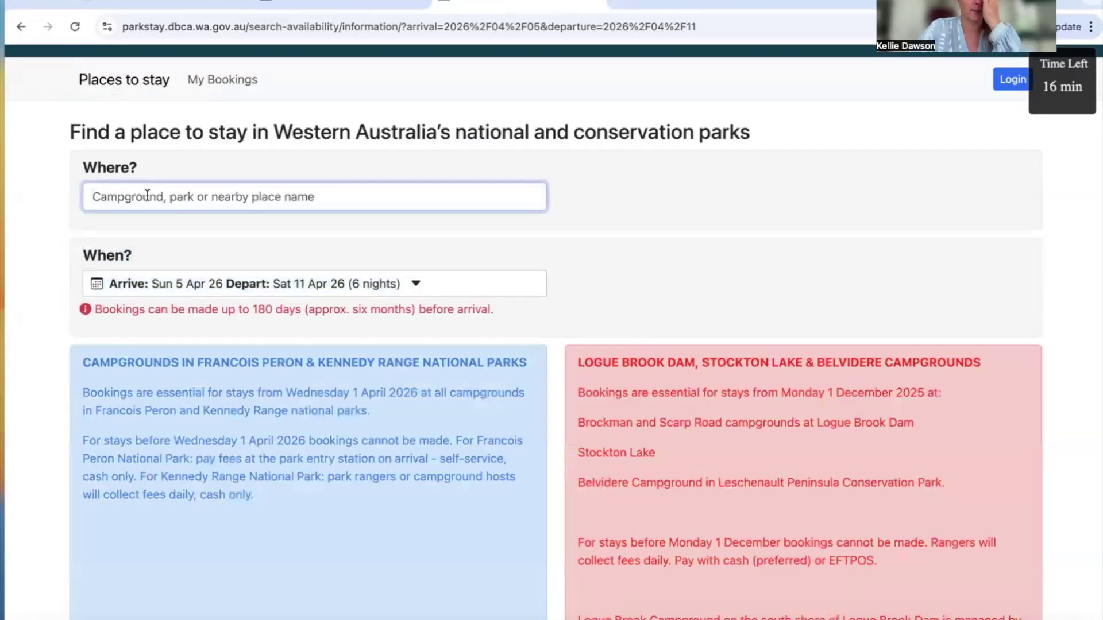
pyautogui.write('winder')
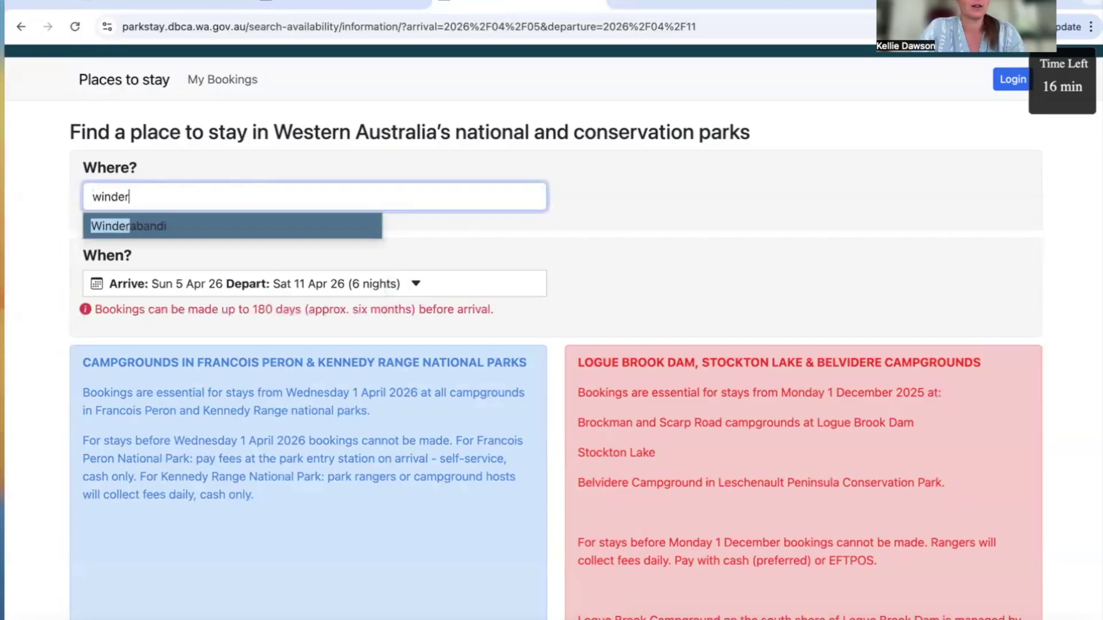
pyautogui.click(144, 225)
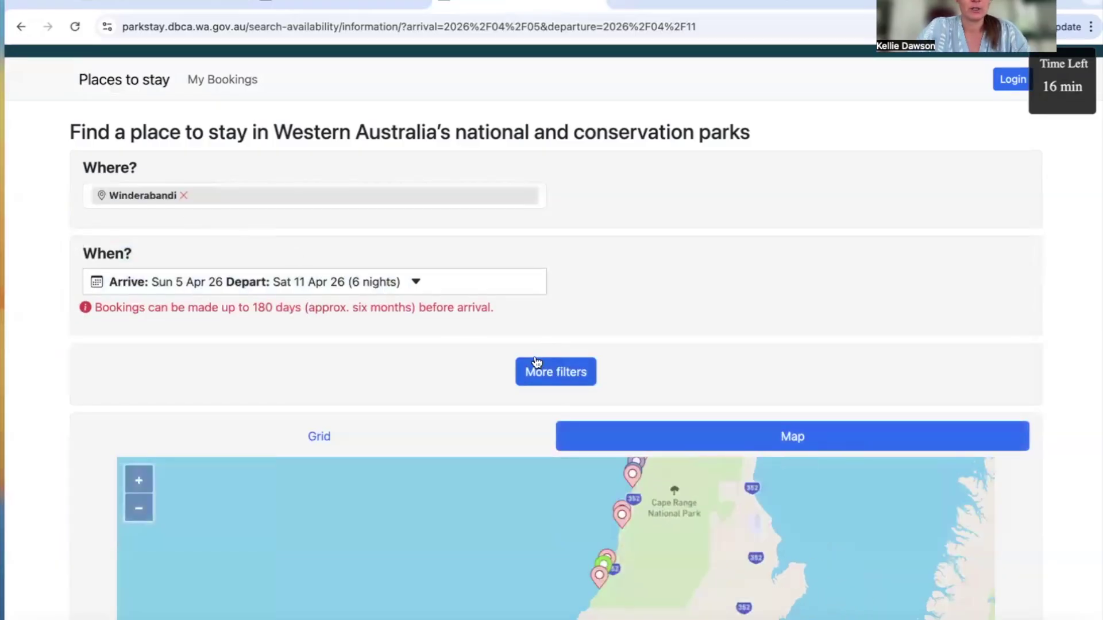
# - Show the search results as a grid and open the availability page for Winderabandi
pyautogui.scroll(-1, 546, 310)
pyautogui.click(322, 423)
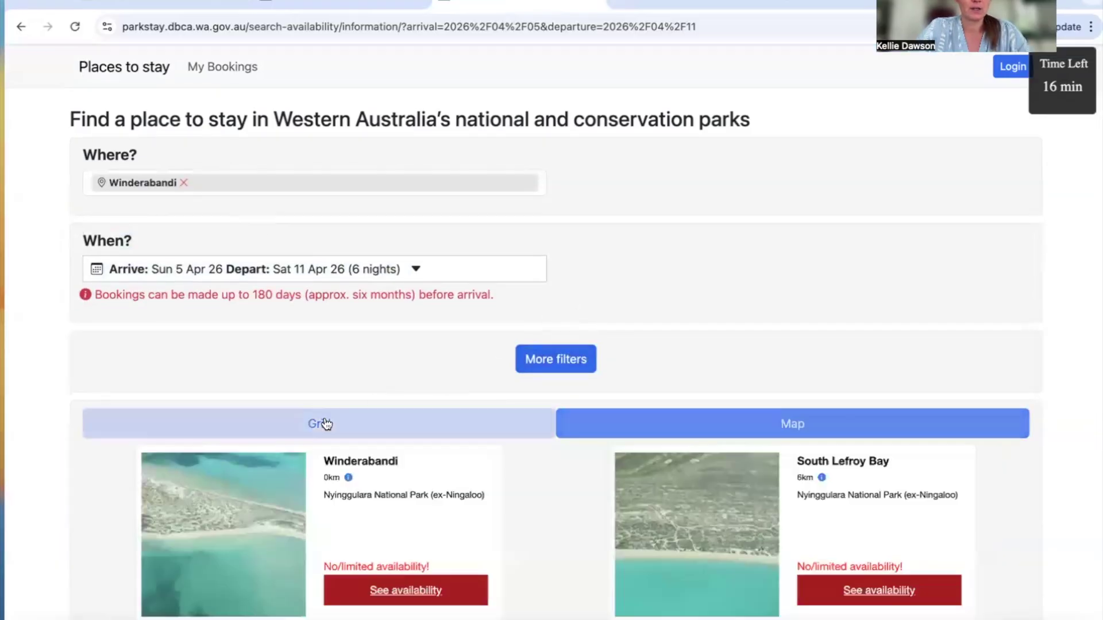
pyautogui.scroll(-5, 381, 396)
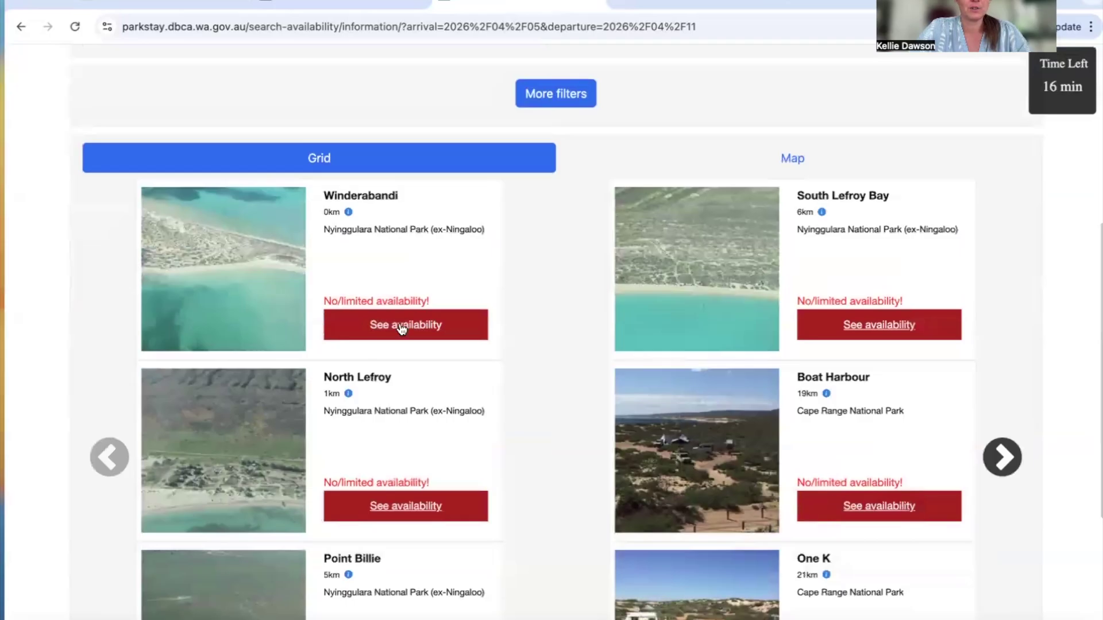
pyautogui.click(400, 322)
# - Check the site descriptions and night-by-night availability of Winderabandi's campsites 01 to 24
pyautogui.scroll(-15, 591, 265)
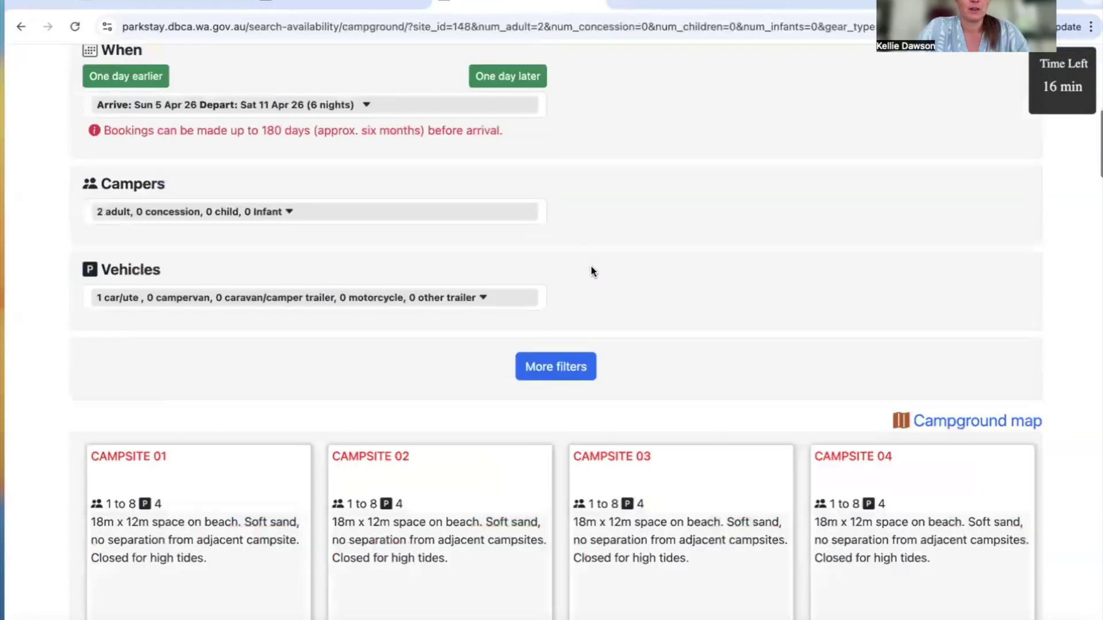
pyautogui.scroll(-1, 590, 264)
pyautogui.moveTo(826, 375)
pyautogui.scroll(-1, 827, 374)
pyautogui.scroll(-2, 825, 362)
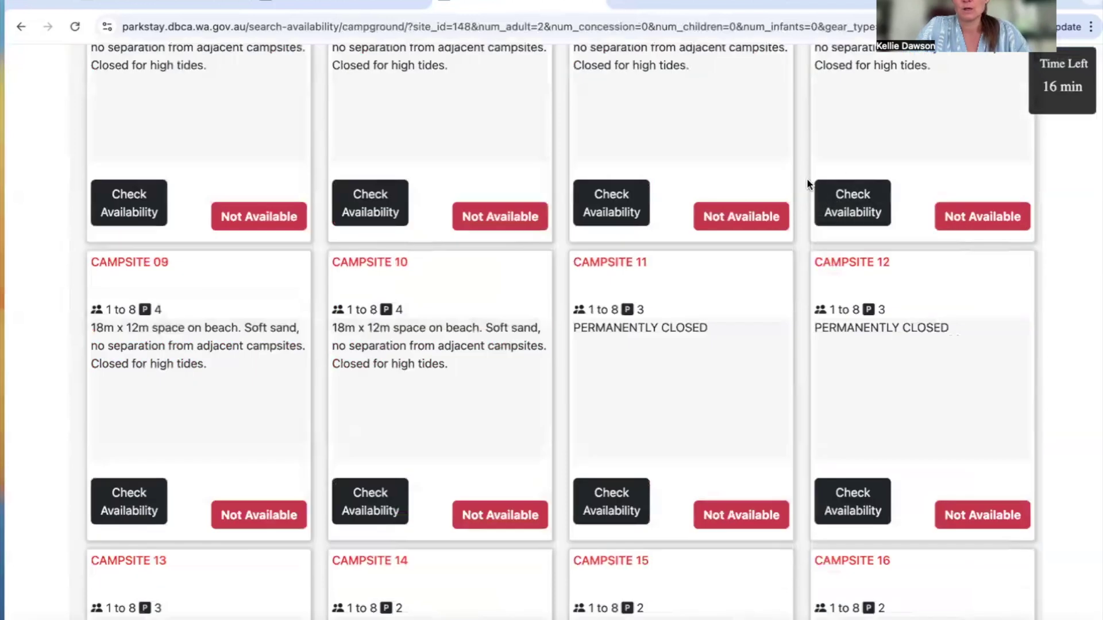
pyautogui.scroll(-4, 123, 207)
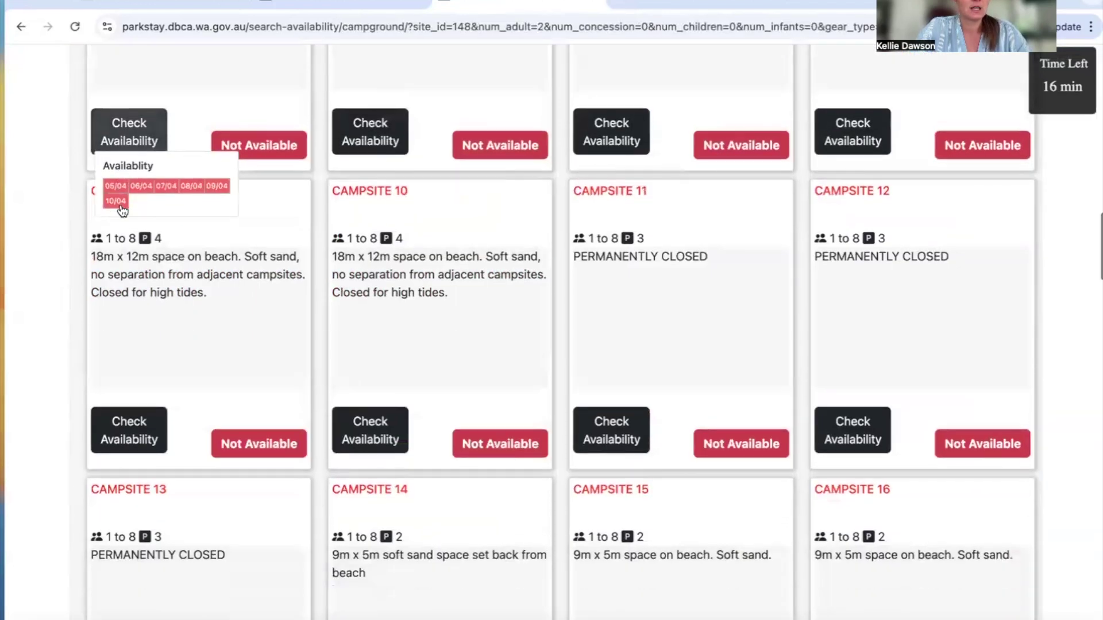
pyautogui.moveTo(616, 246)
pyautogui.scroll(-3, 849, 246)
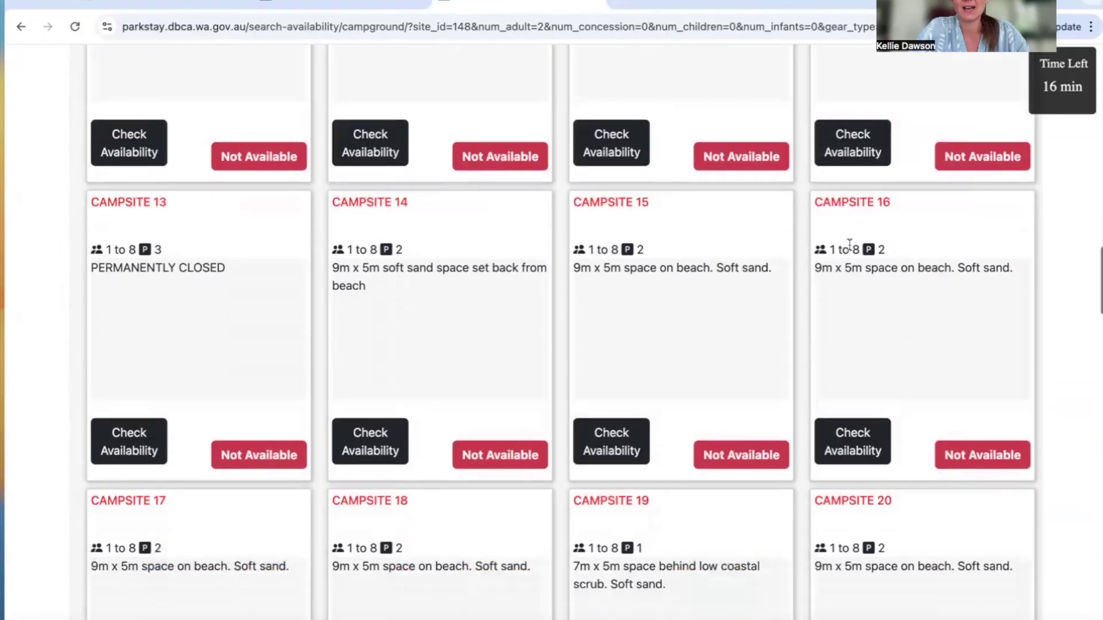
pyautogui.scroll(-1, 849, 247)
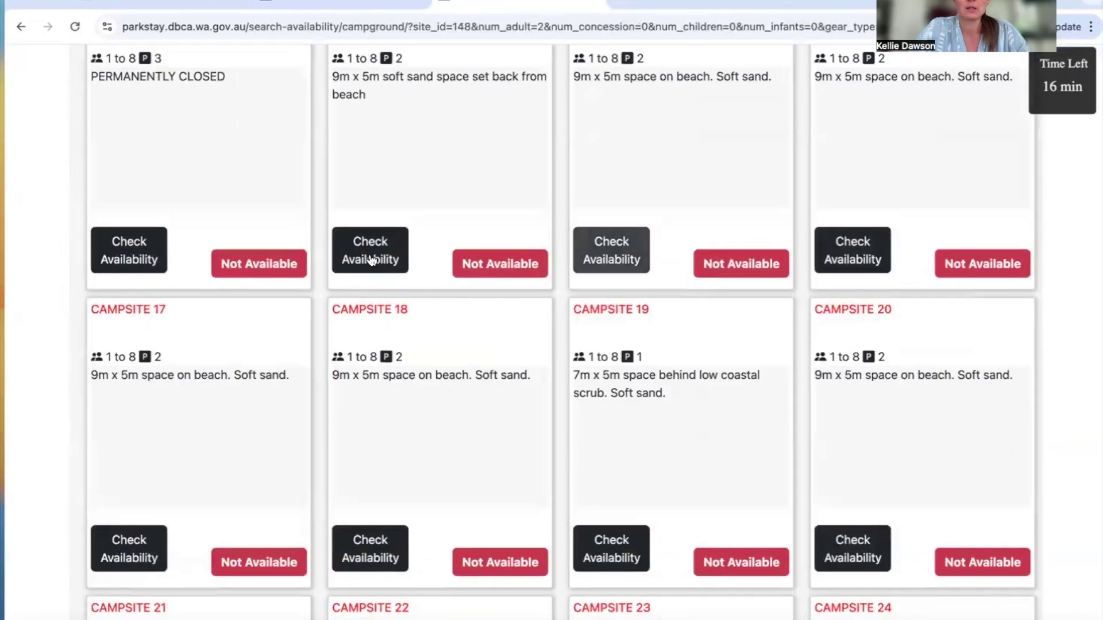
pyautogui.scroll(-5, 126, 248)
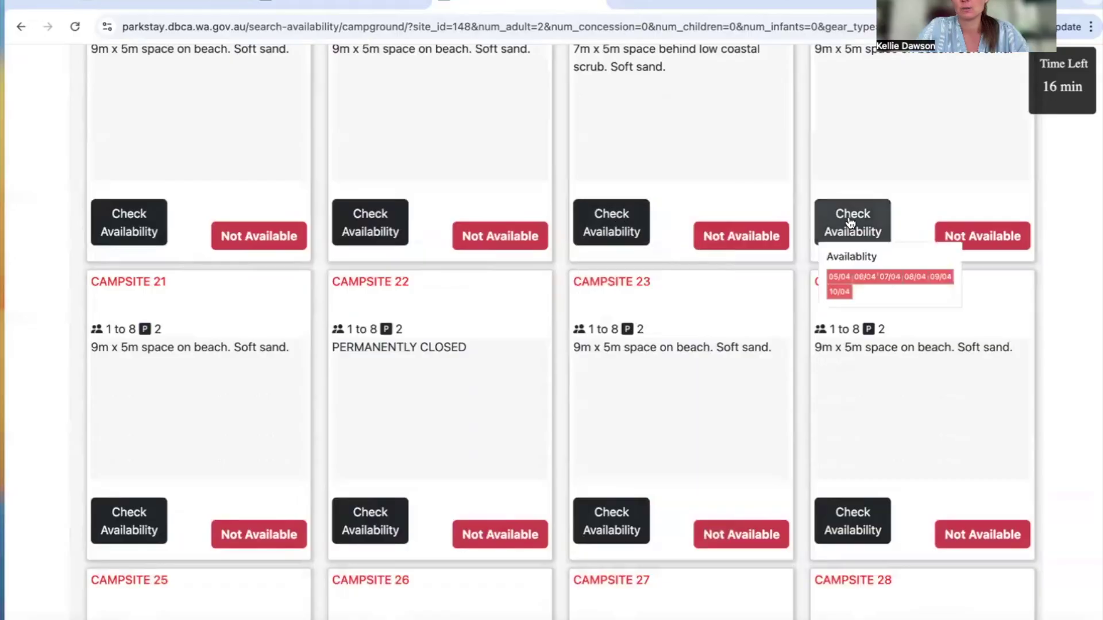
pyautogui.scroll(-3, 849, 219)
pyautogui.scroll(-1, 850, 223)
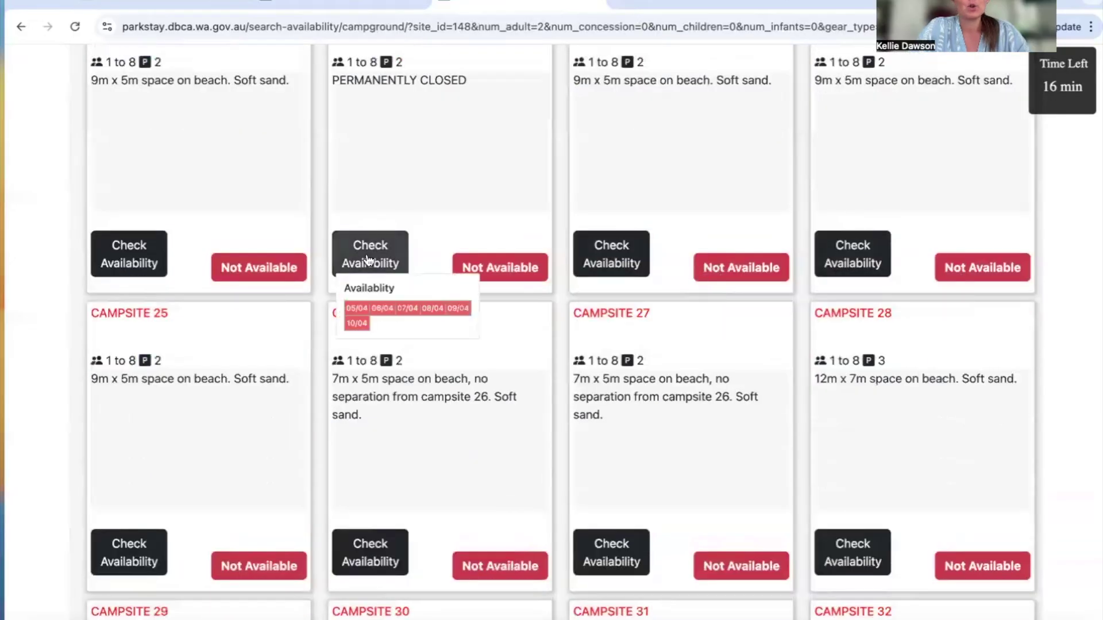
# - Check the site descriptions and night-by-night availability of Winderabandi's campsites 25 to 49
pyautogui.scroll(-5, 132, 254)
pyautogui.moveTo(136, 256)
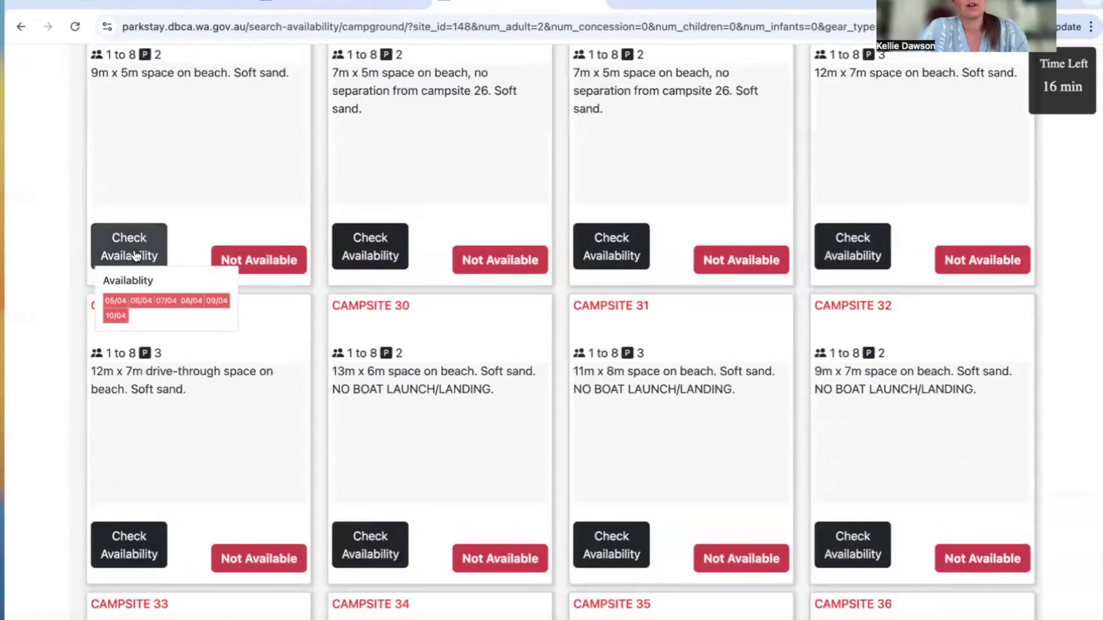
pyautogui.scroll(2, 136, 253)
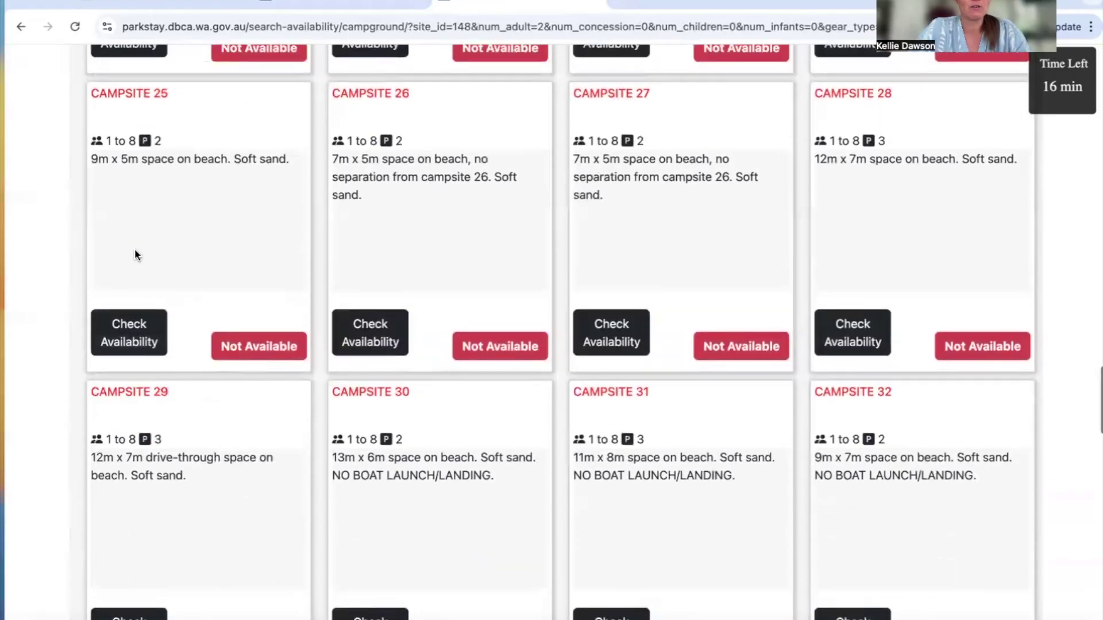
pyautogui.moveTo(854, 339)
pyautogui.scroll(-5, 852, 337)
pyautogui.moveTo(580, 352)
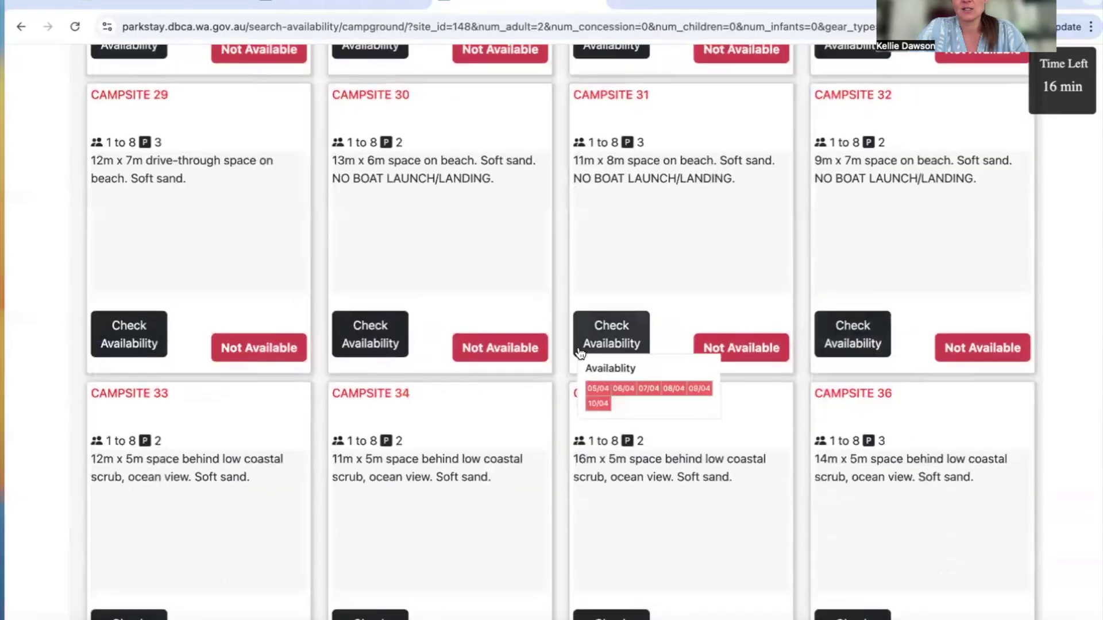
pyautogui.moveTo(365, 339)
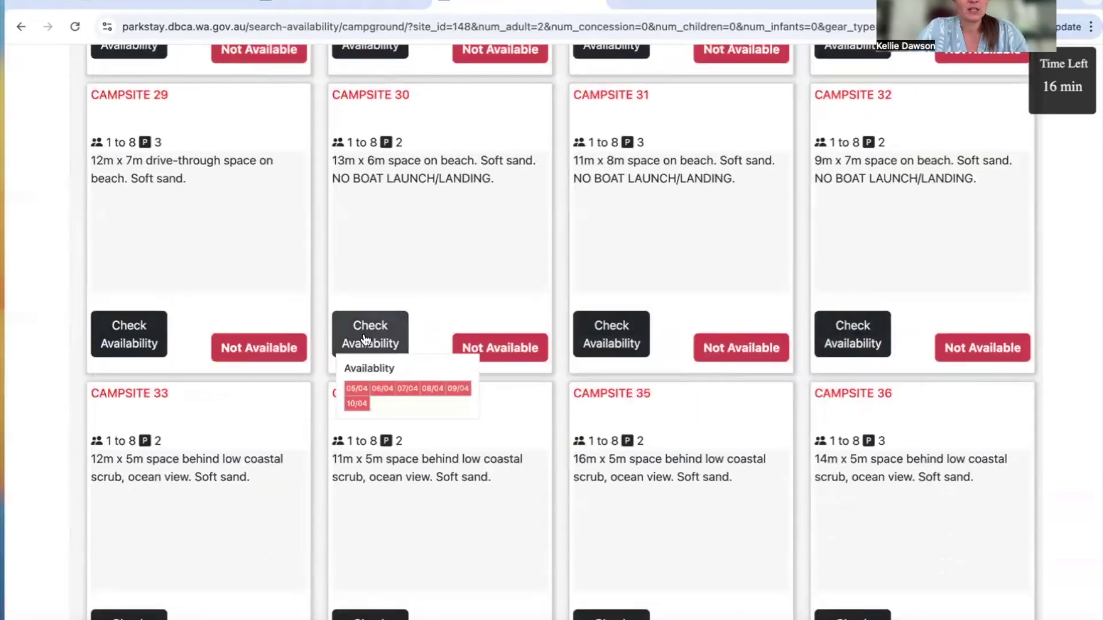
pyautogui.scroll(-7, 123, 339)
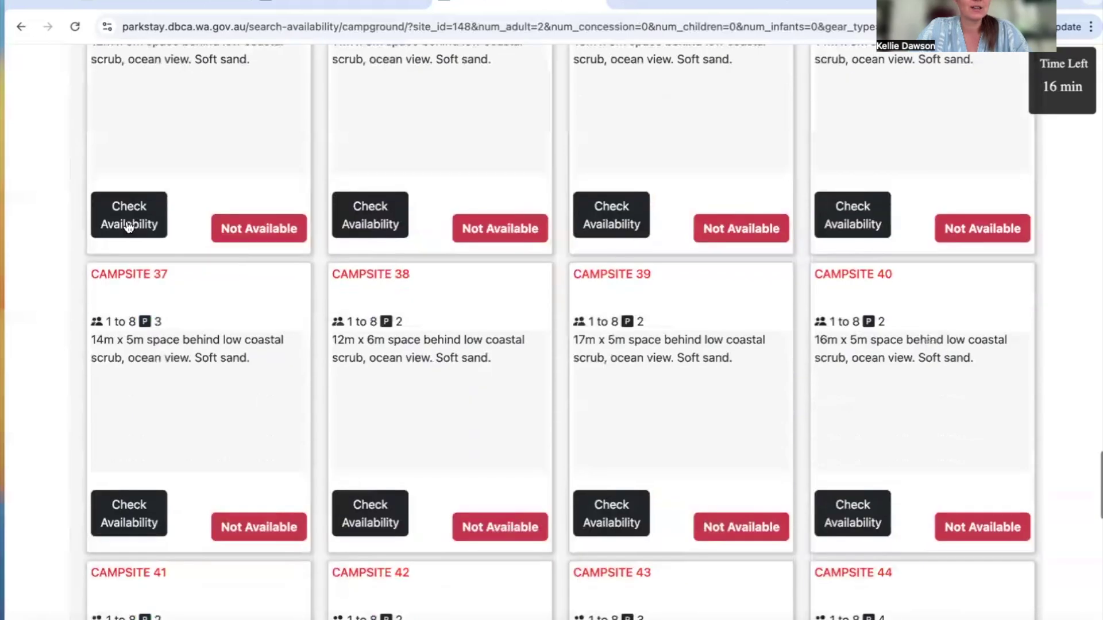
pyautogui.moveTo(856, 197)
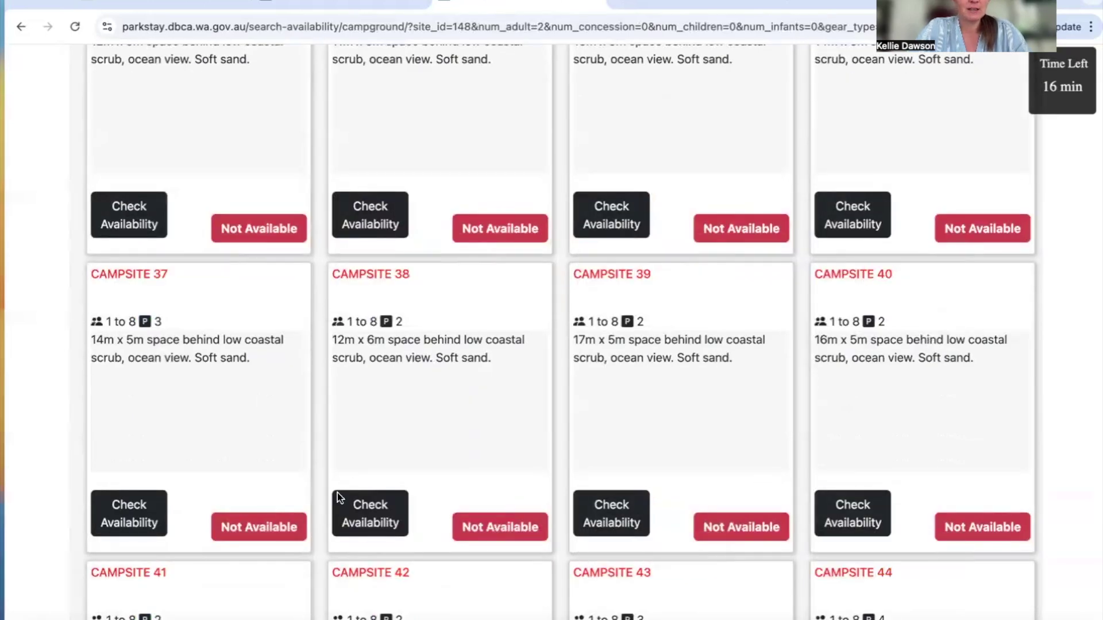
pyautogui.scroll(-5, 119, 509)
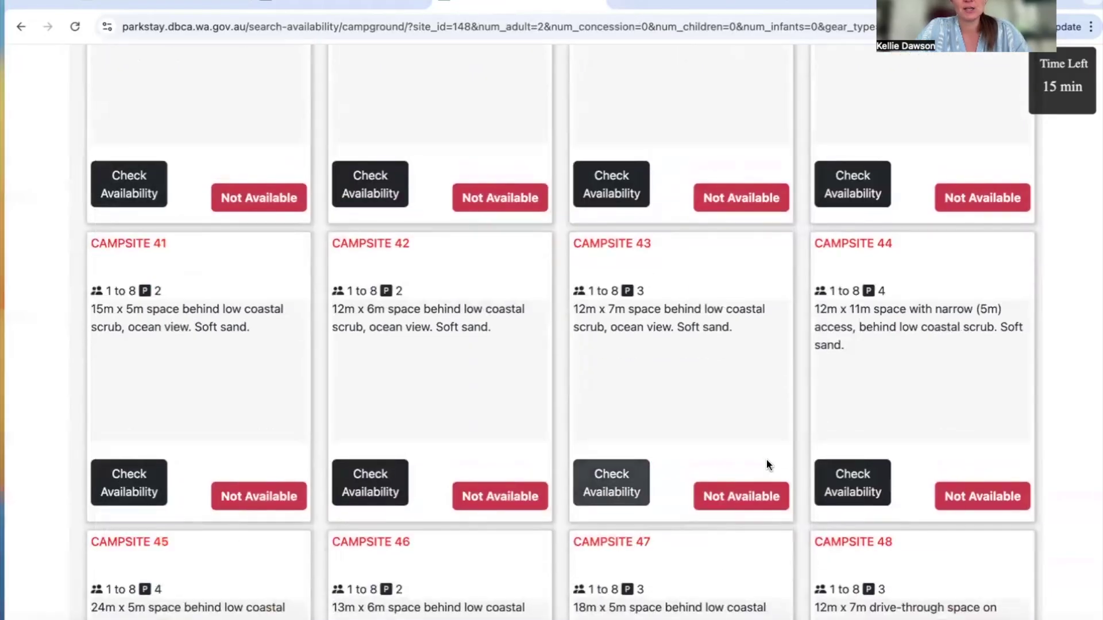
pyautogui.scroll(-7, 859, 477)
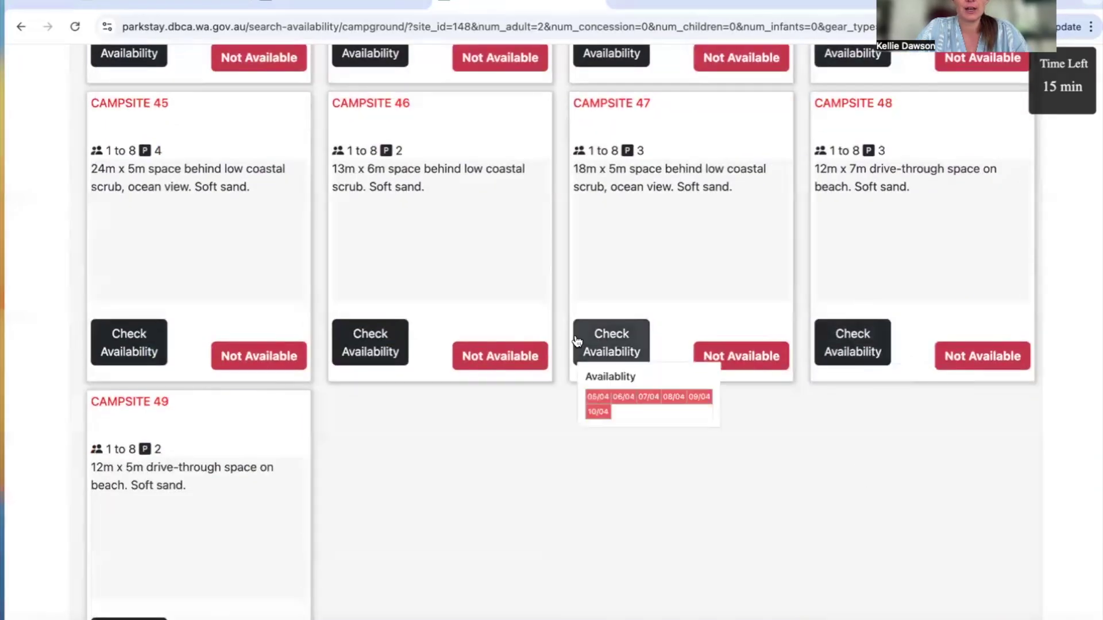
pyautogui.moveTo(128, 343)
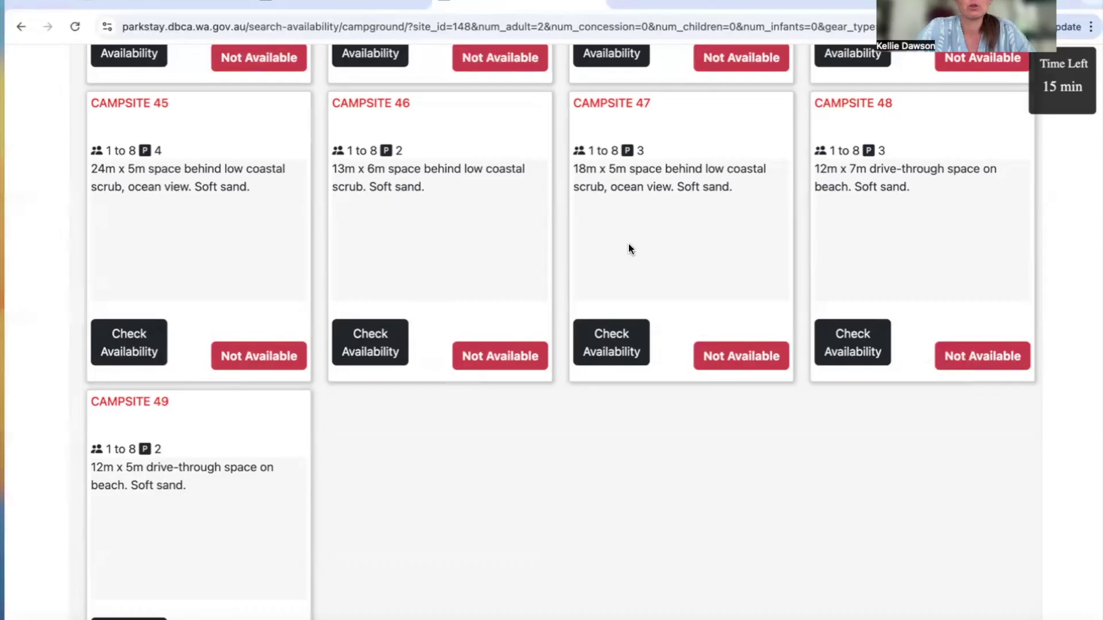
# - Review Winderabandi's notices on water, toilets, campfires, dogs, generators and vehicle access, plus the dates, campers and vehicles of the search
pyautogui.scroll(8, 628, 244)
pyautogui.scroll(20, 629, 244)
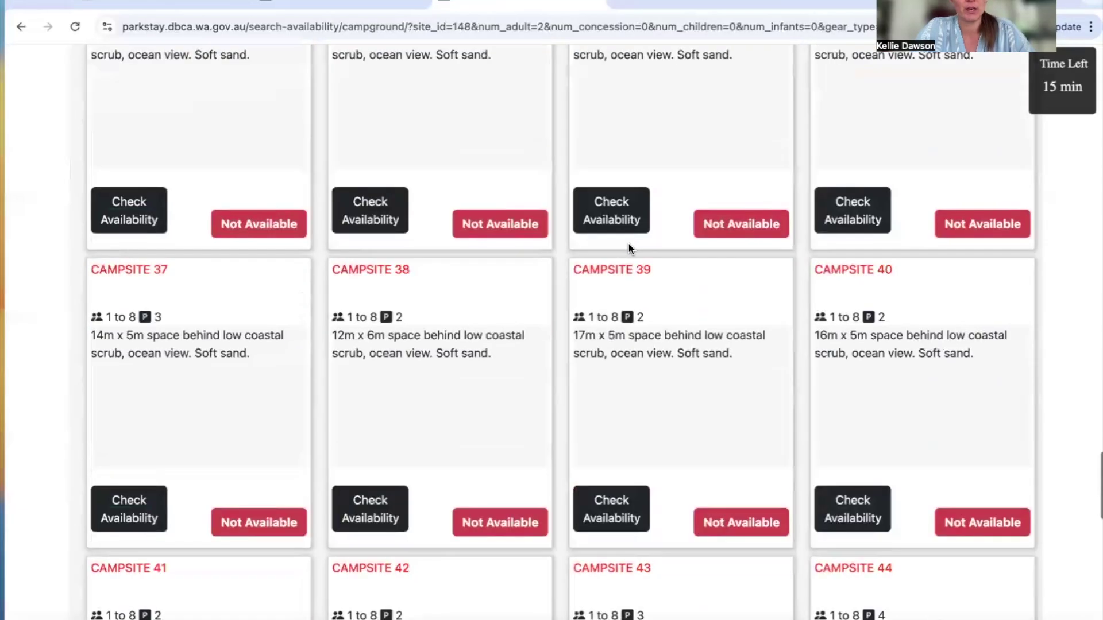
pyautogui.scroll(15, 628, 251)
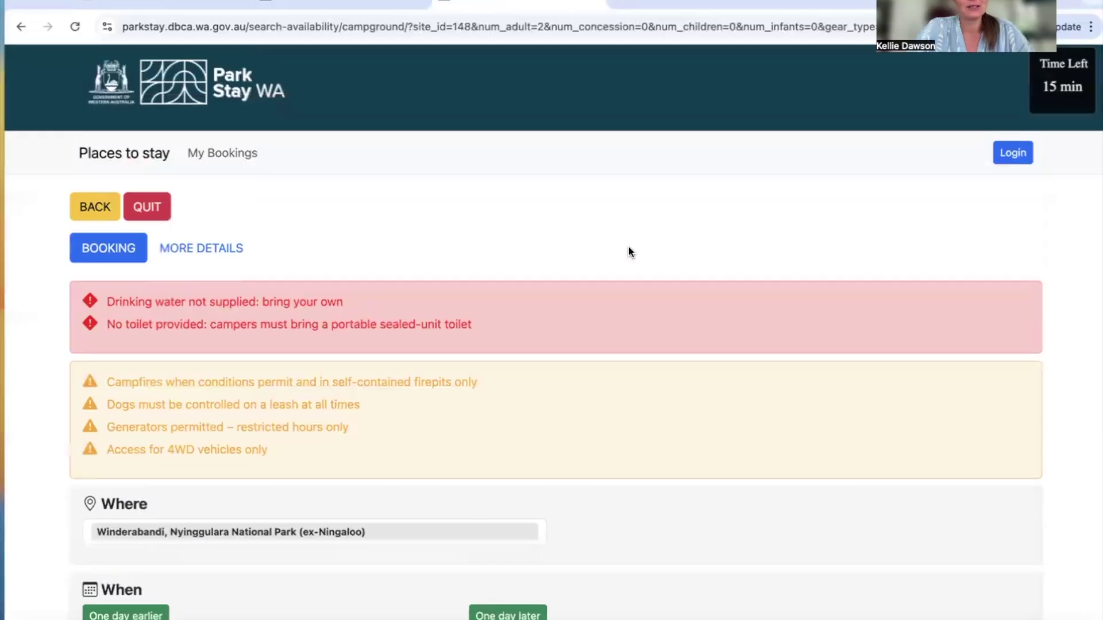
pyautogui.scroll(-2, 628, 252)
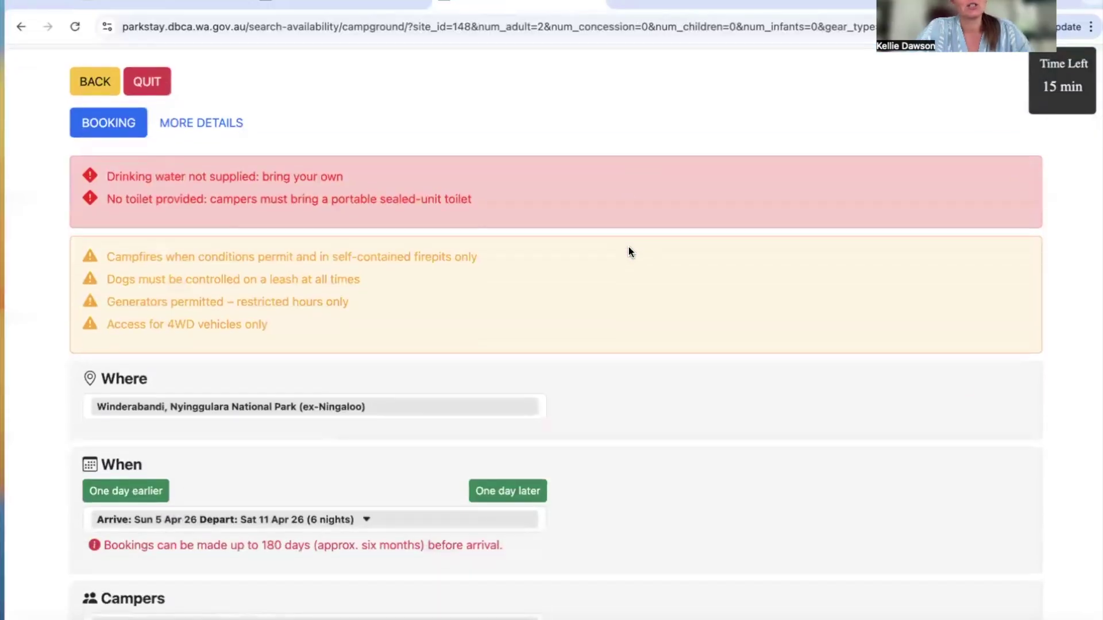
pyautogui.scroll(-8, 628, 251)
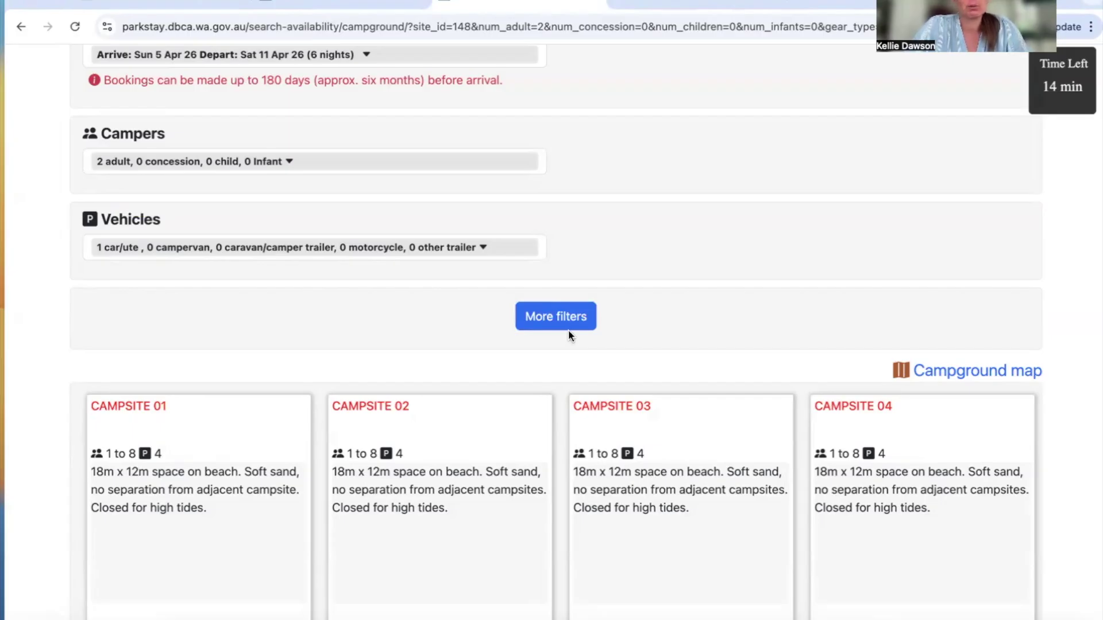
pyautogui.scroll(-1, 568, 337)
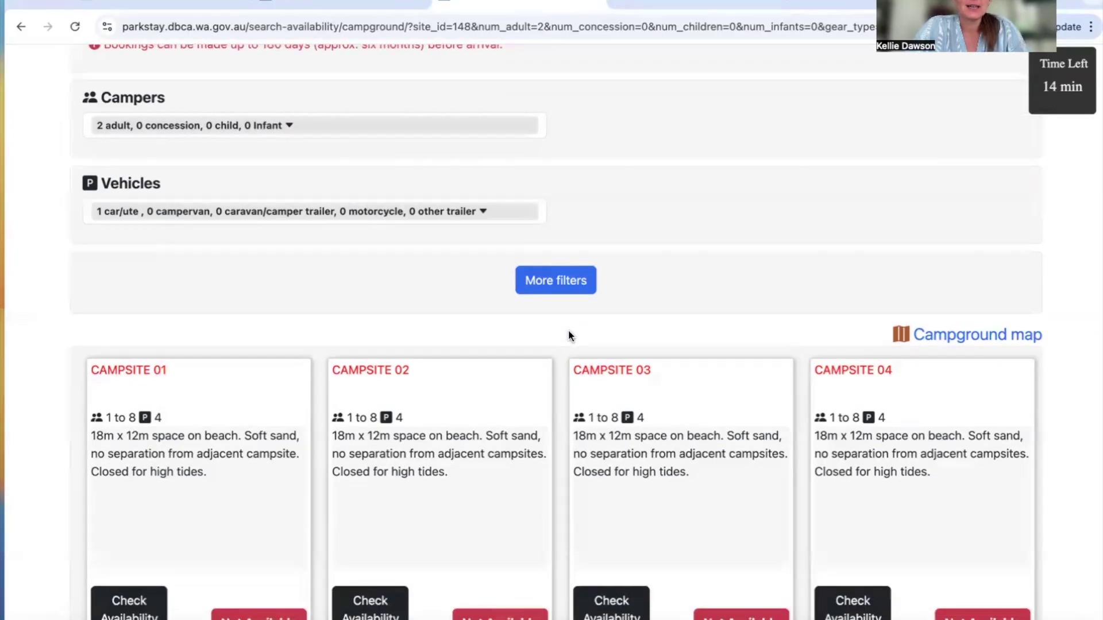